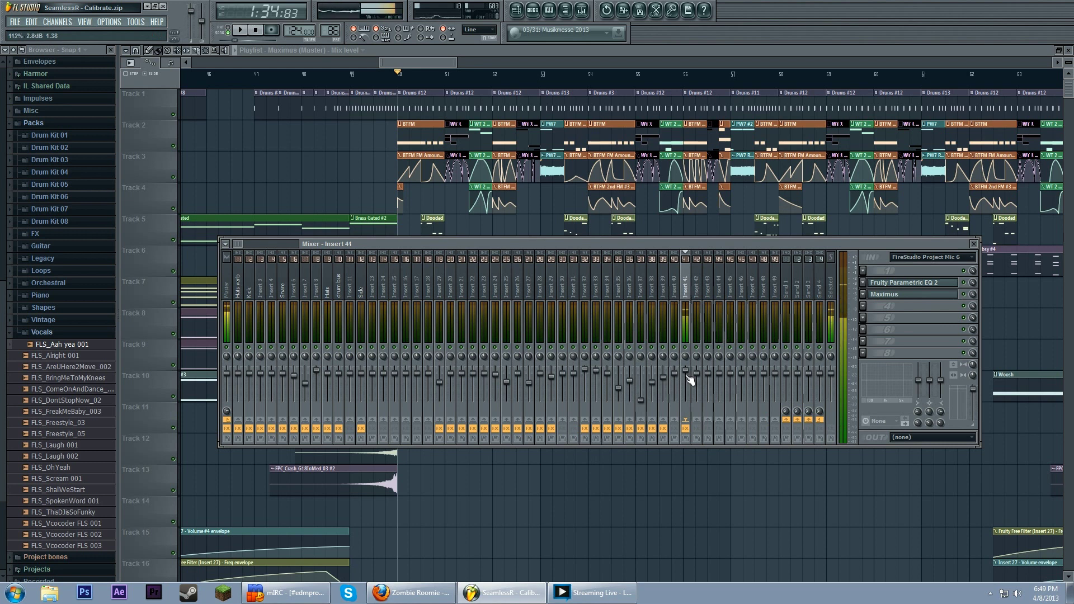
Step: Close the mixer and look over the song arrangement in the playlist, from the bar 50 drop through the later sections
click(973, 244)
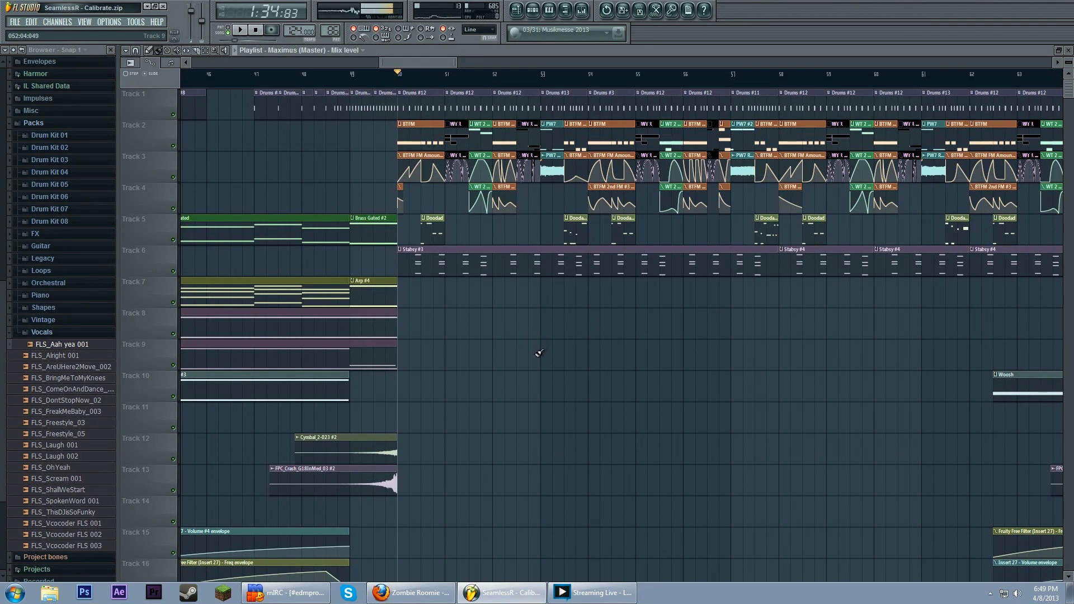
scroll(615, 341, right, 5)
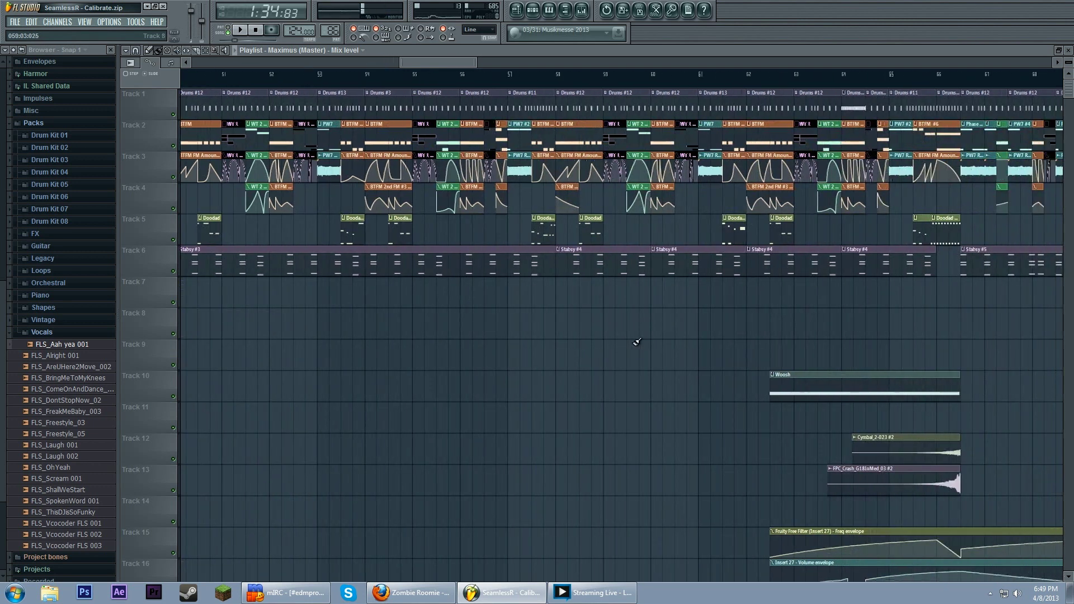
scroll(629, 340, left, 6)
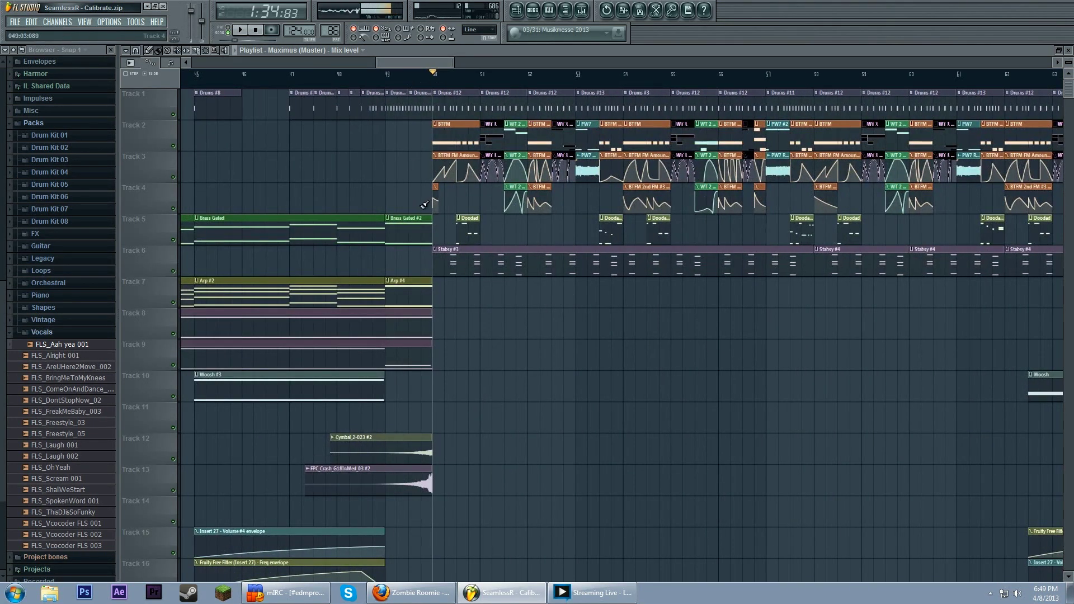
drag(425, 205, 814, 204)
scroll(474, 224, down, 3)
drag(881, 223, 705, 222)
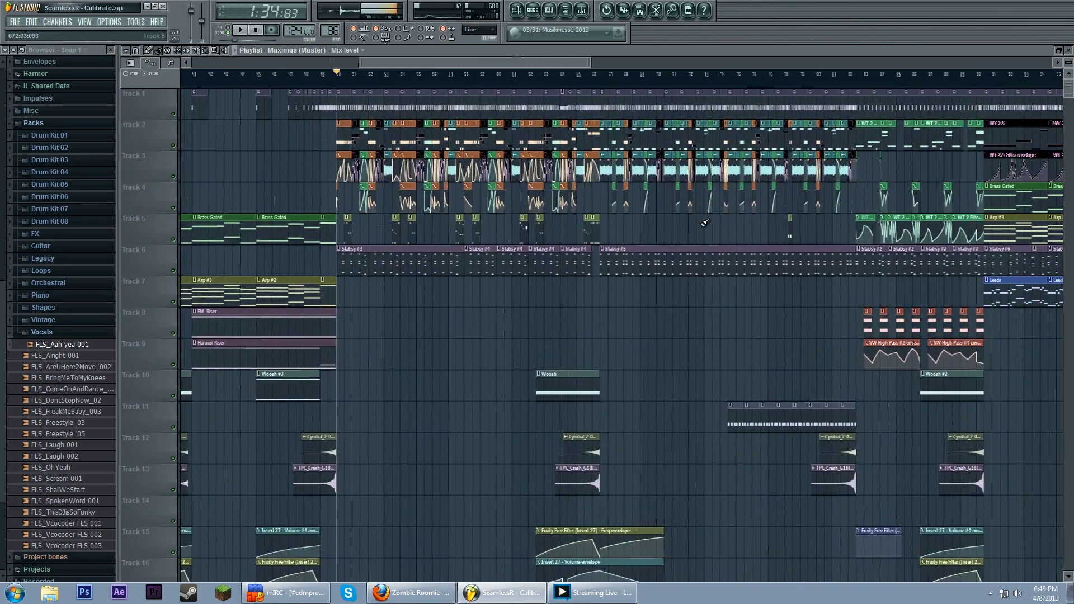
drag(886, 224, 476, 225)
drag(833, 225, 515, 226)
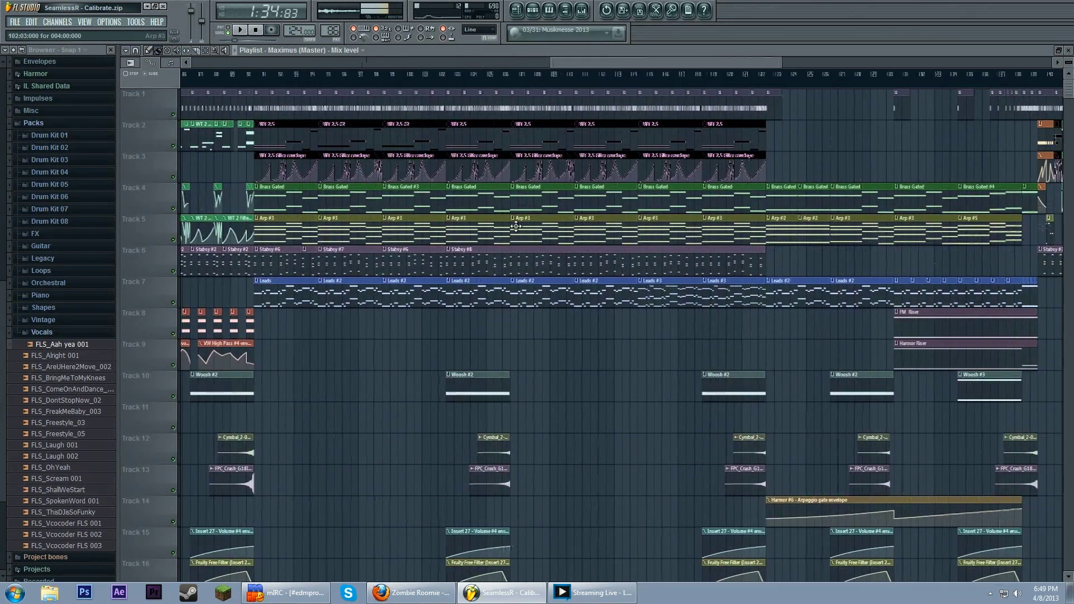
drag(800, 226, 513, 229)
drag(831, 232, 923, 240)
drag(304, 249, 1042, 247)
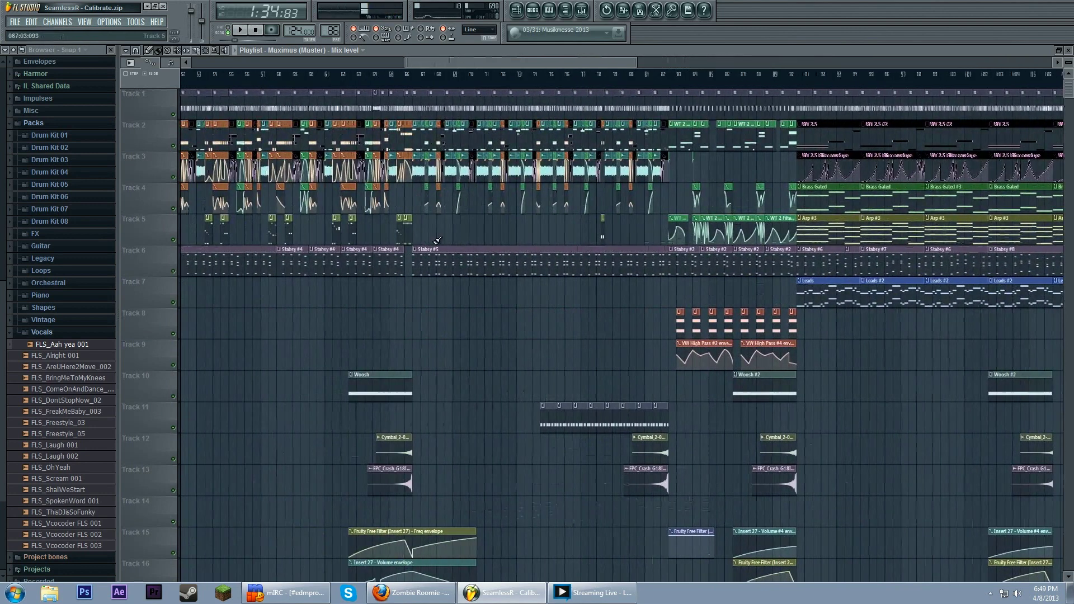
drag(437, 240, 736, 244)
Step: Return to the drop at bar 50 in the playlist, play it back with all tracks on, and stop
scroll(472, 245, up, 5)
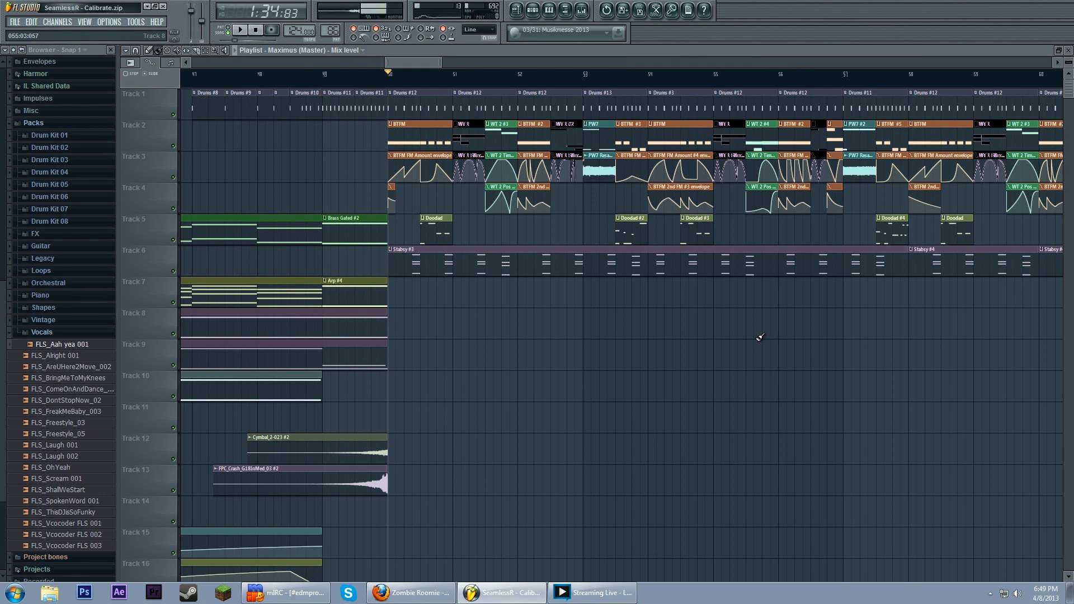
drag(762, 310, 670, 324)
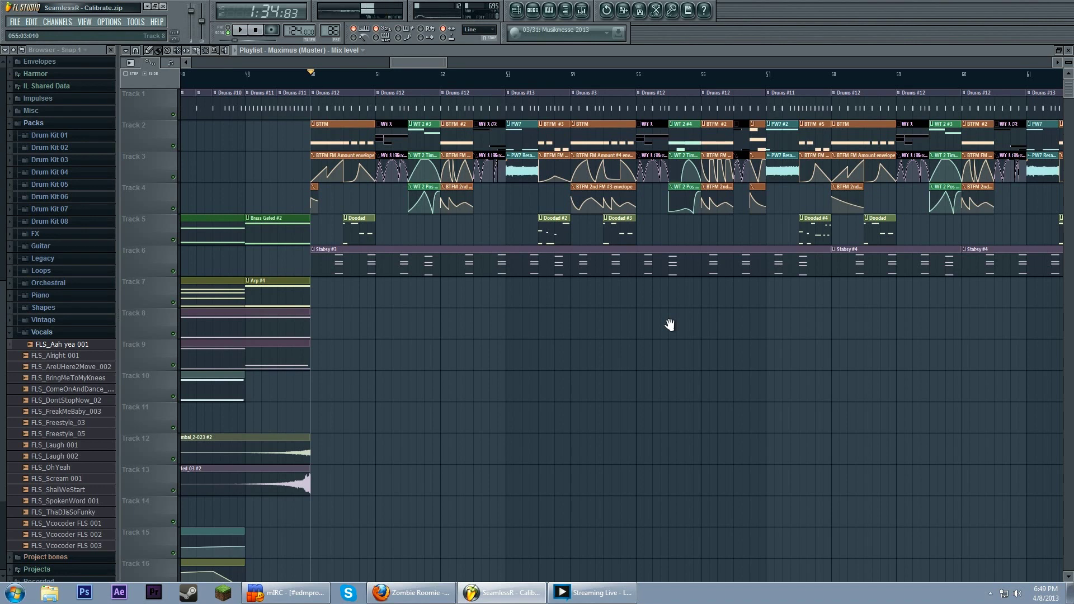
click(241, 31)
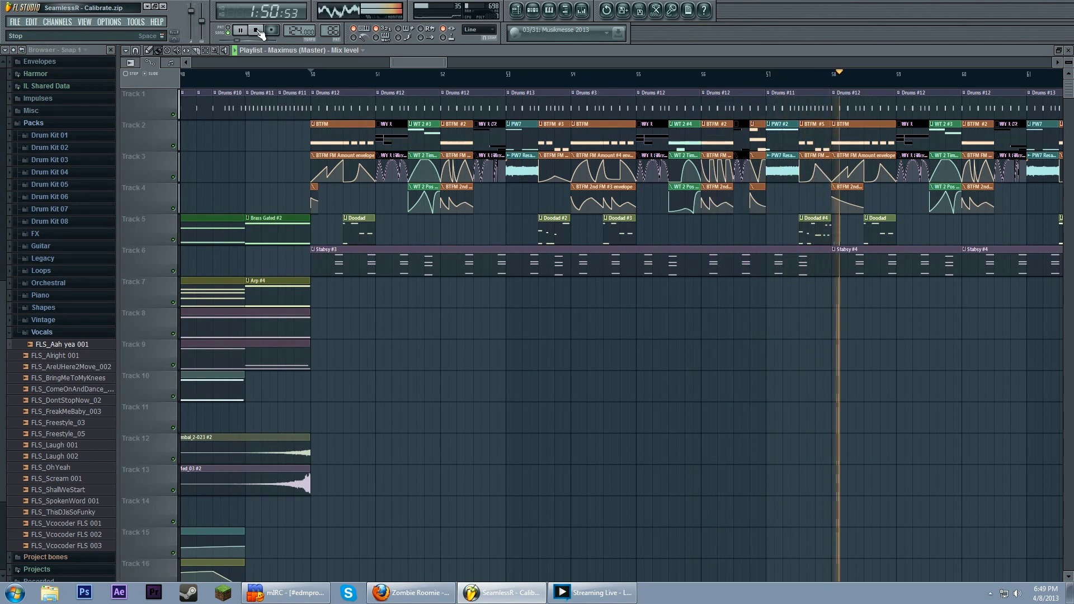
click(257, 30)
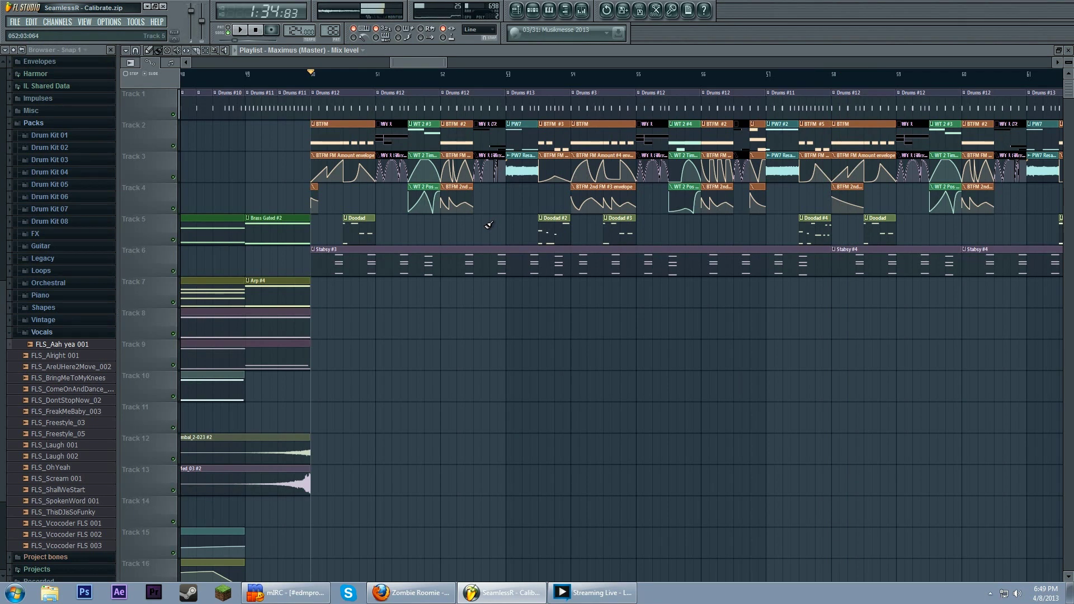
Step: Mute tracks 6, 5 and 1 and play the remaining bass parts from bar 50
click(173, 271)
click(173, 240)
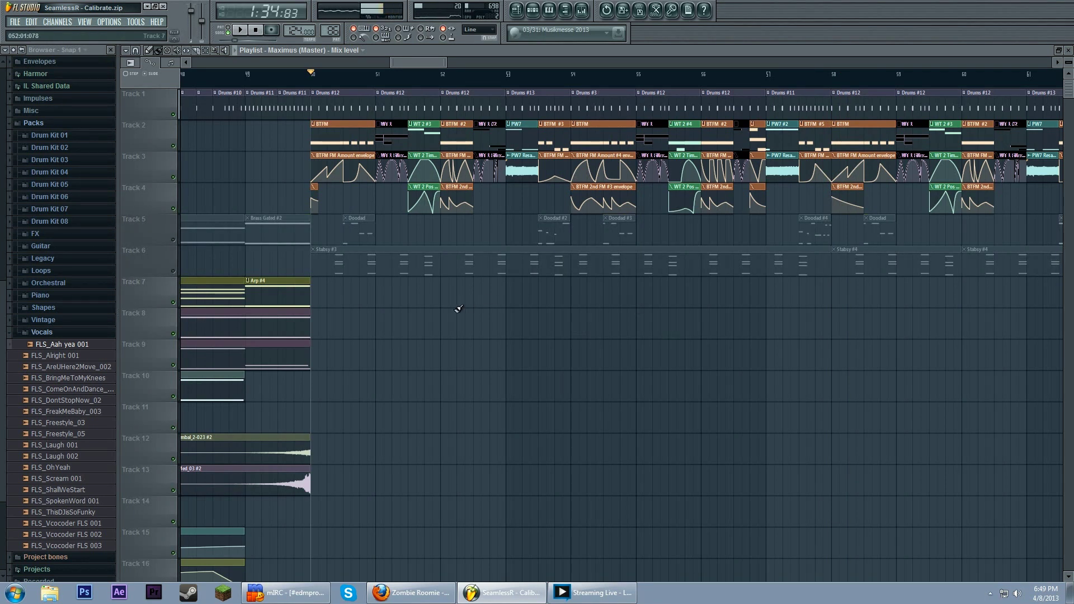
click(173, 114)
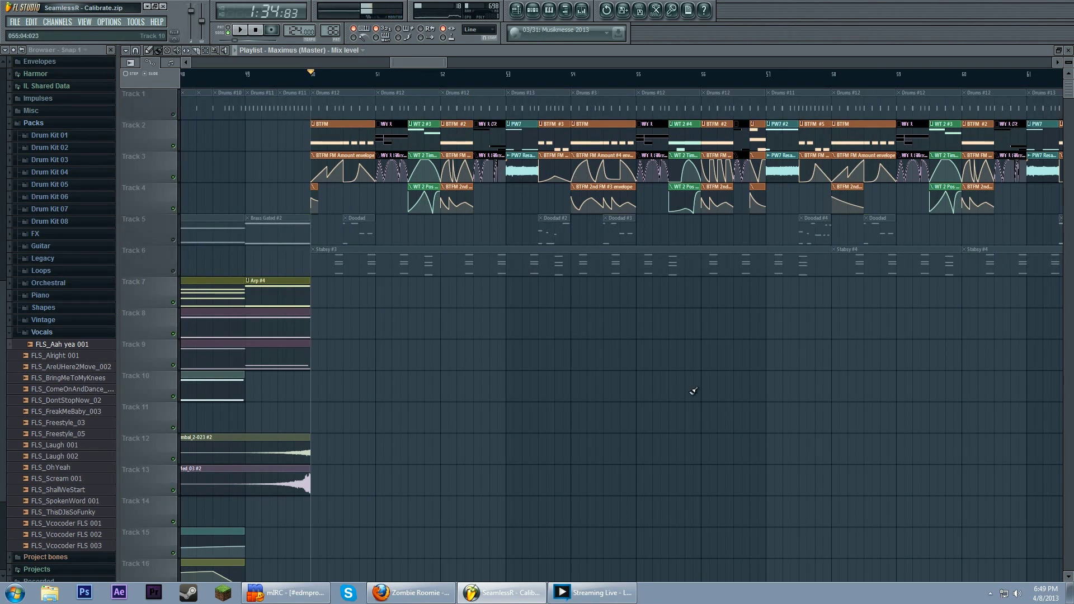
key(space)
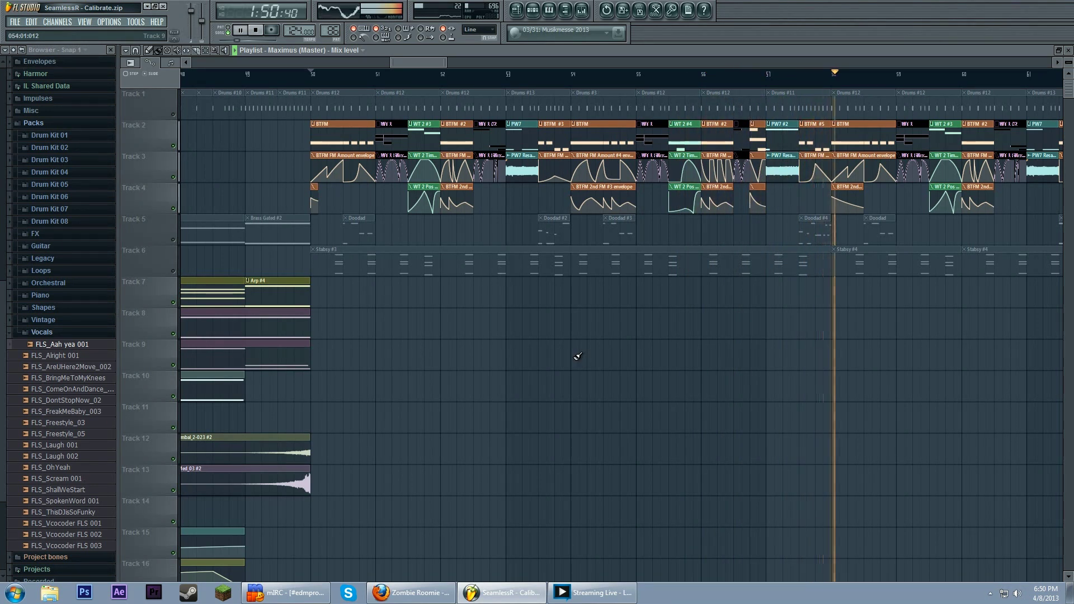
key(space)
Step: Show the step sequencer and open the BTFM 1 channel's Sytrus synth
scroll(522, 268, up, 3)
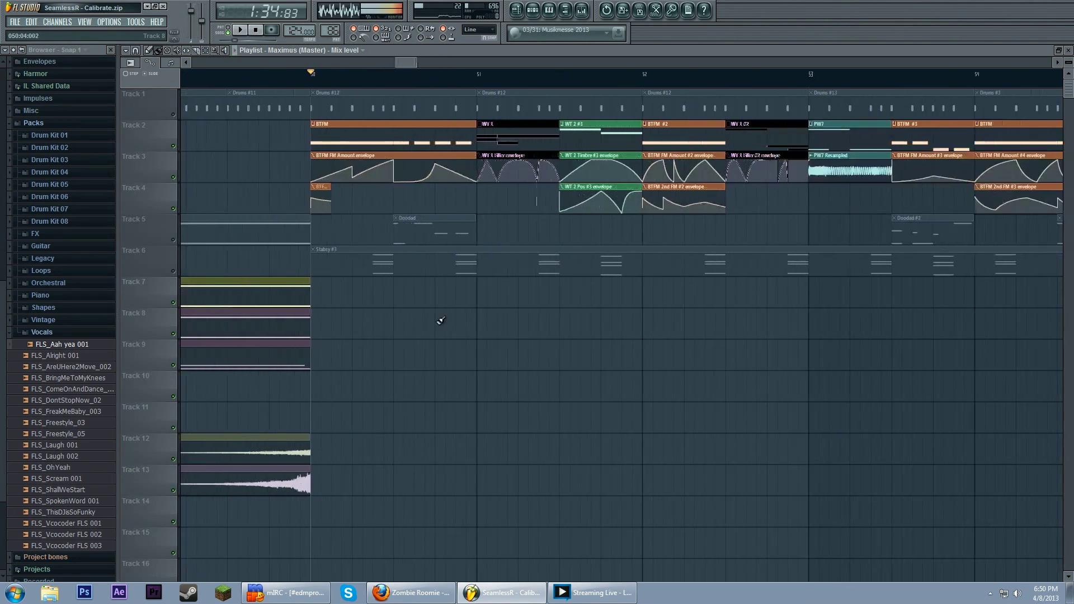
click(534, 12)
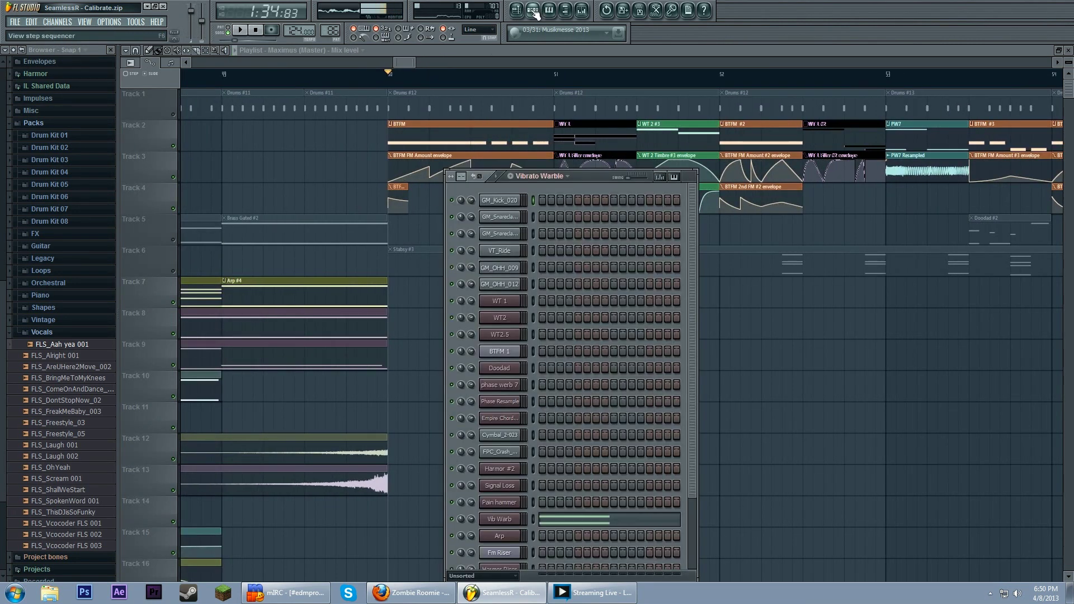
click(515, 352)
mouse_move(452, 193)
mouse_down()
mouse_move(444, 155)
mouse_move(454, 186)
mouse_up()
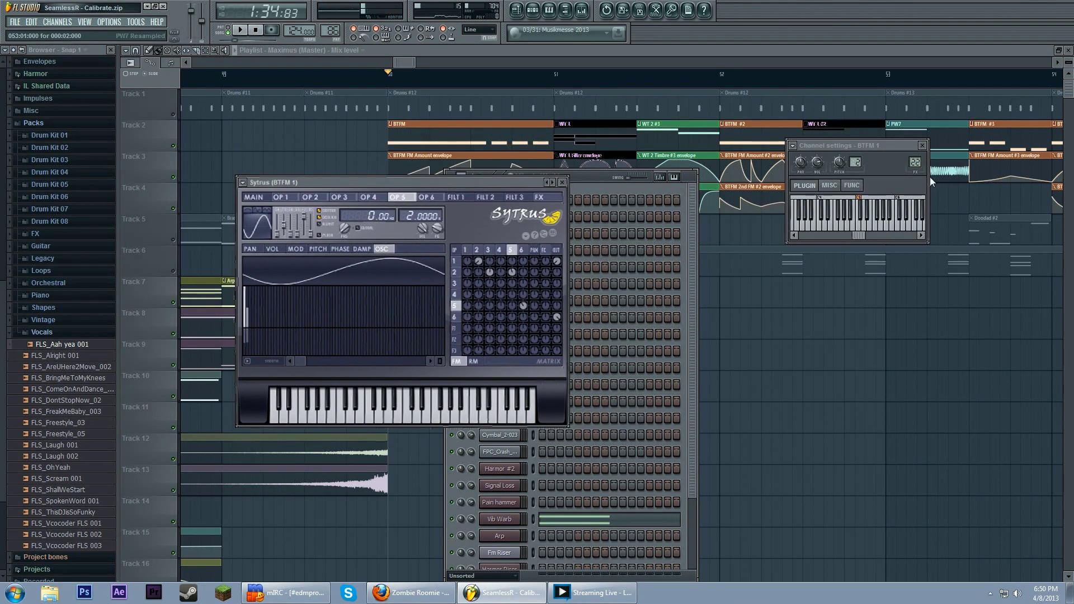
Step: Show the mixer and open the Vocodex effect on Insert 22
key(F9)
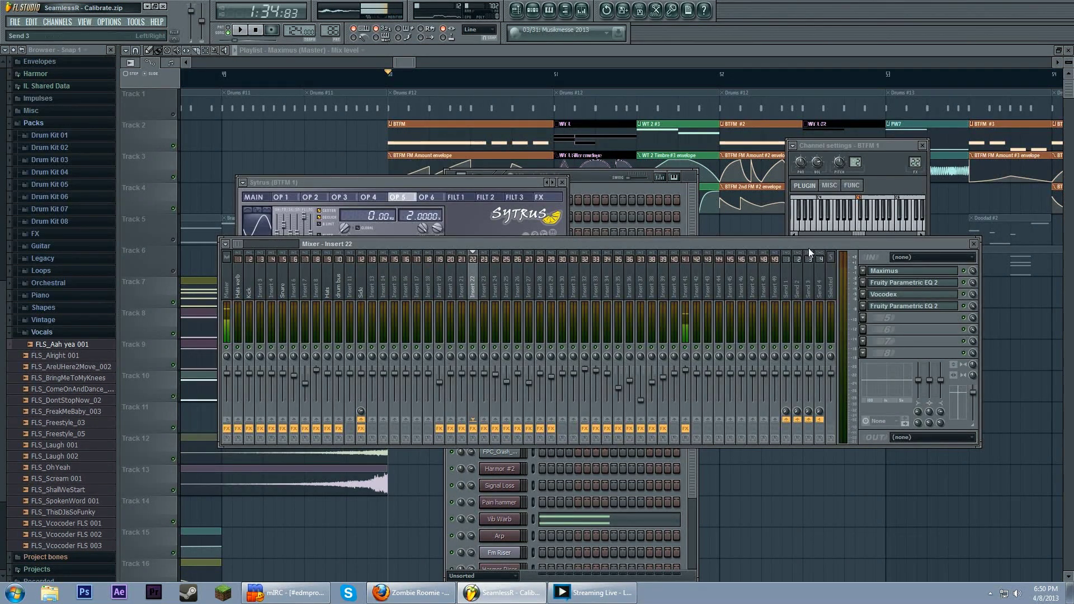
drag(807, 252, 812, 267)
click(893, 317)
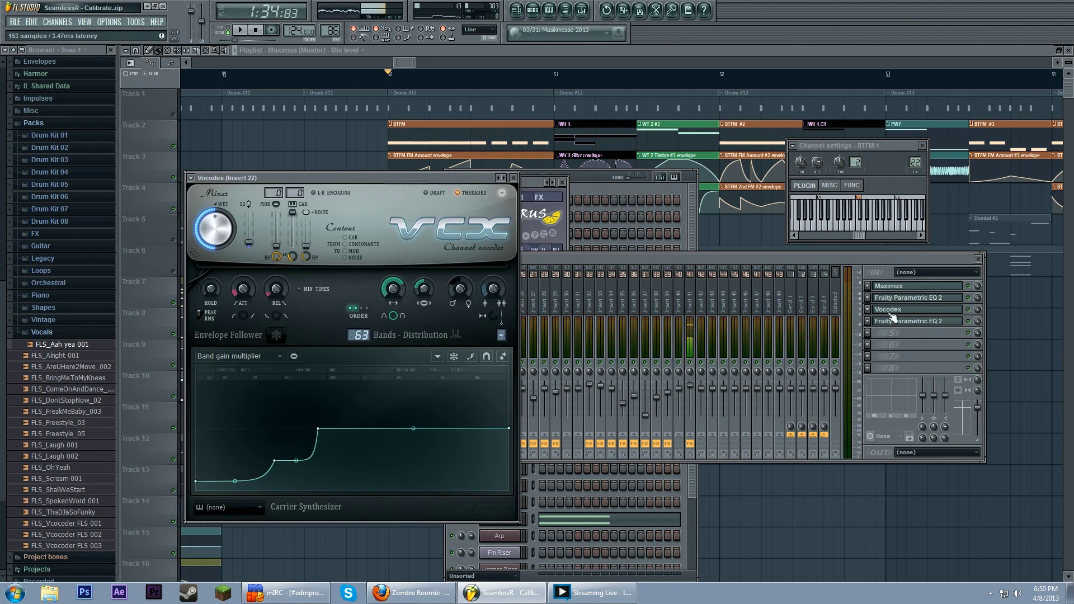
Step: Hide the mixer and arrange the Sytrus and Vocodex windows side by side
drag(377, 177, 813, 141)
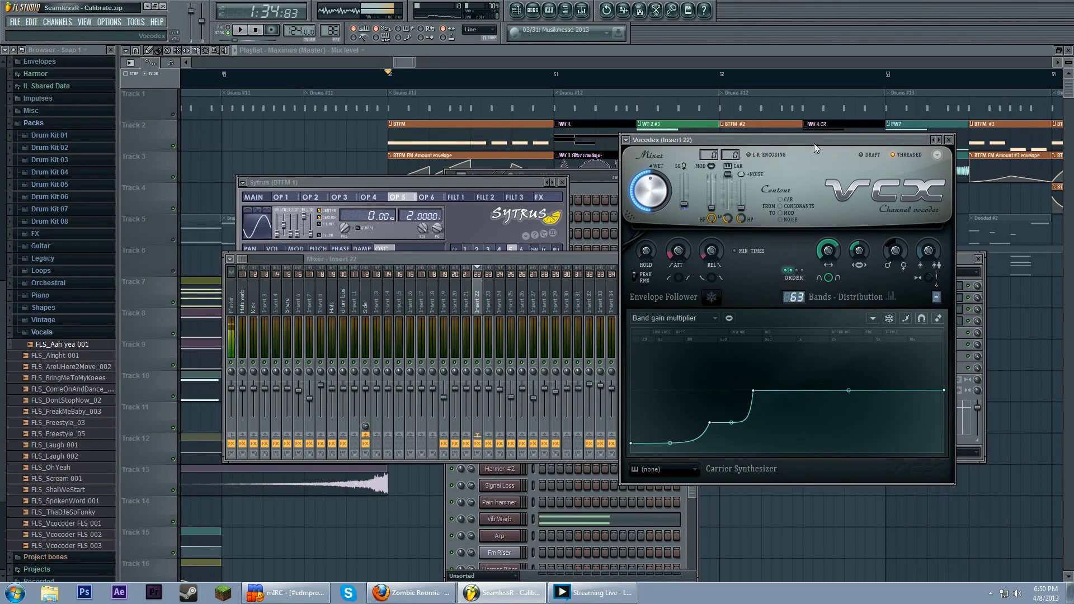
key(F9)
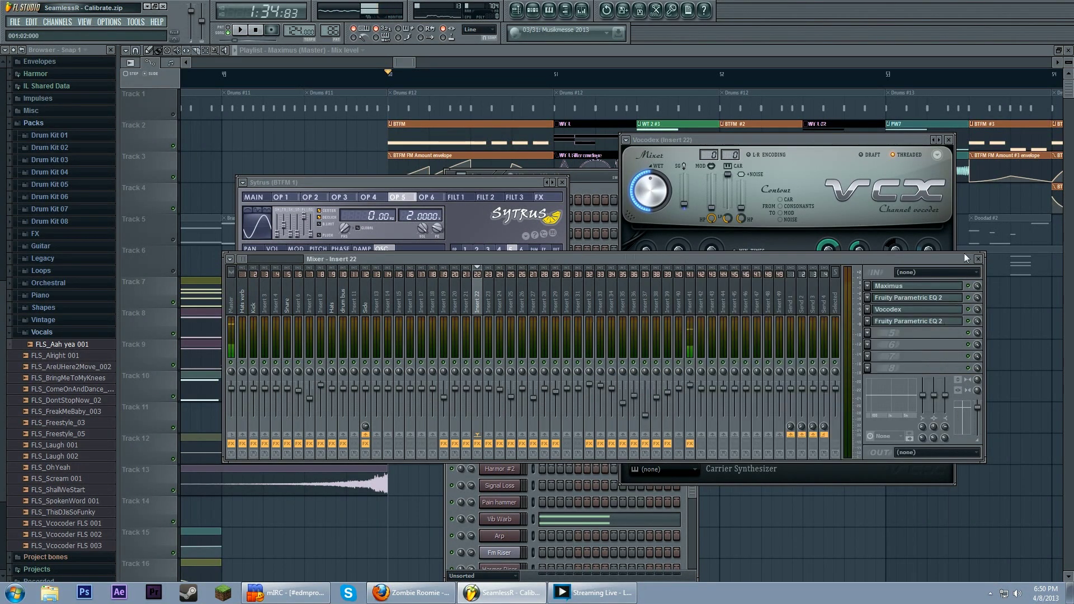
key(F9)
drag(524, 185, 531, 145)
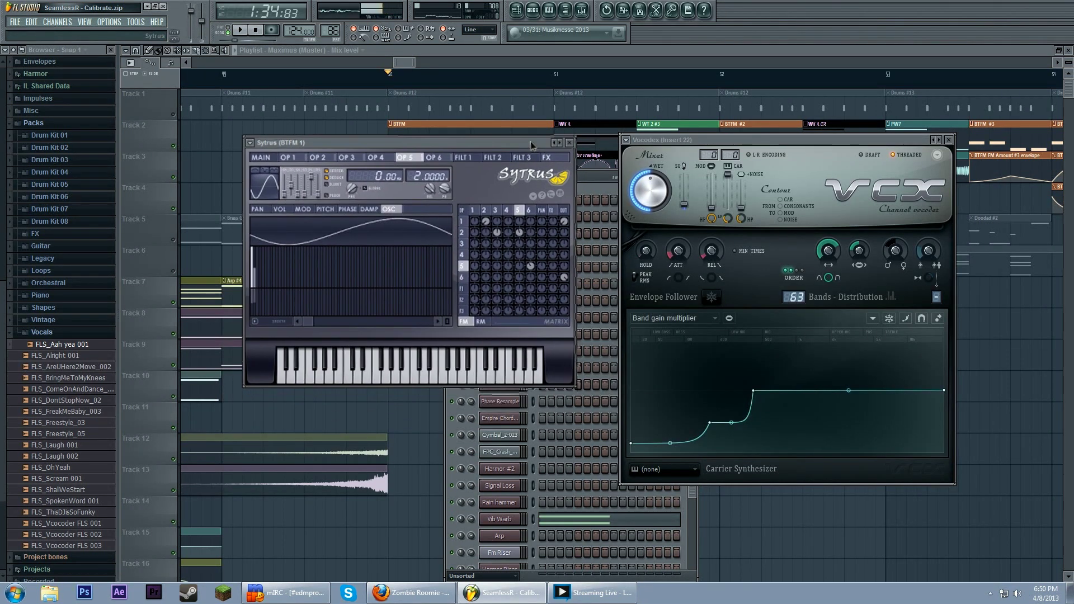
drag(736, 147, 716, 144)
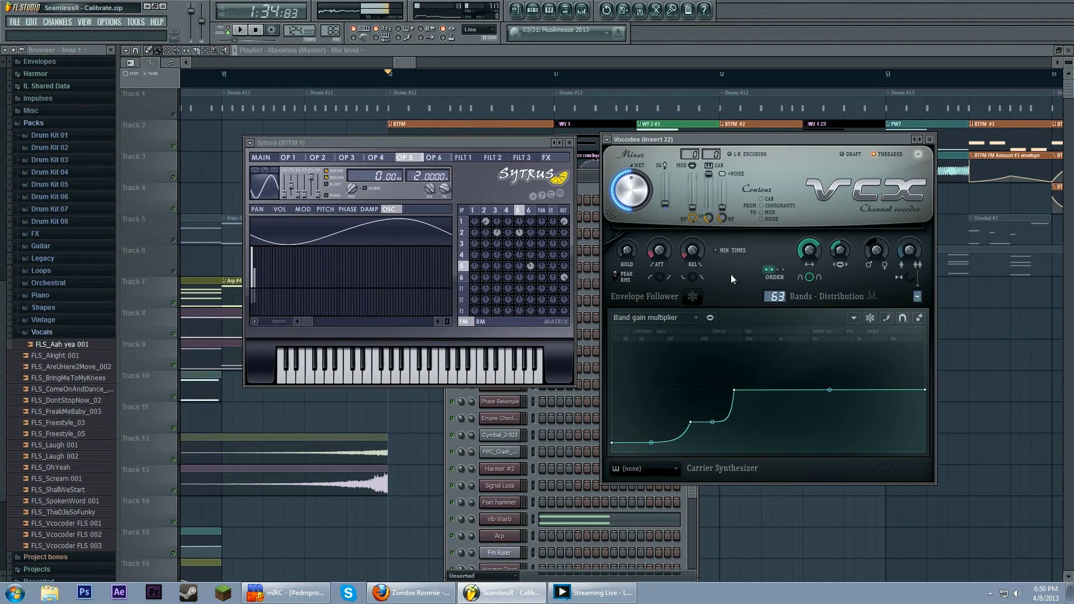
Step: Loop the first two beats of bar 50 during playback, bring up the mixer beside Vocodex, and stop
key(space)
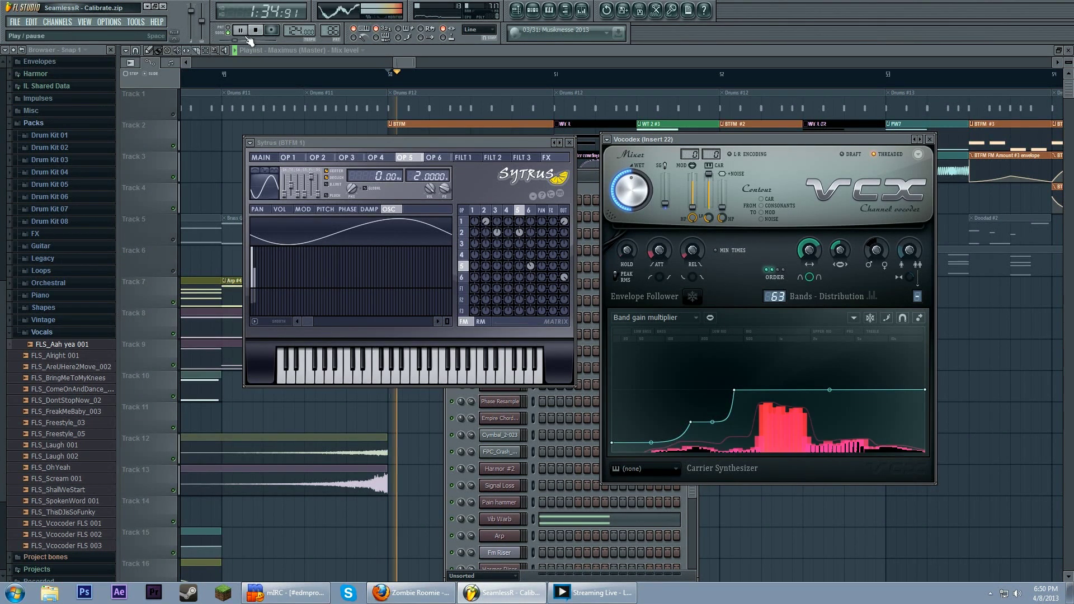
drag(388, 75, 470, 78)
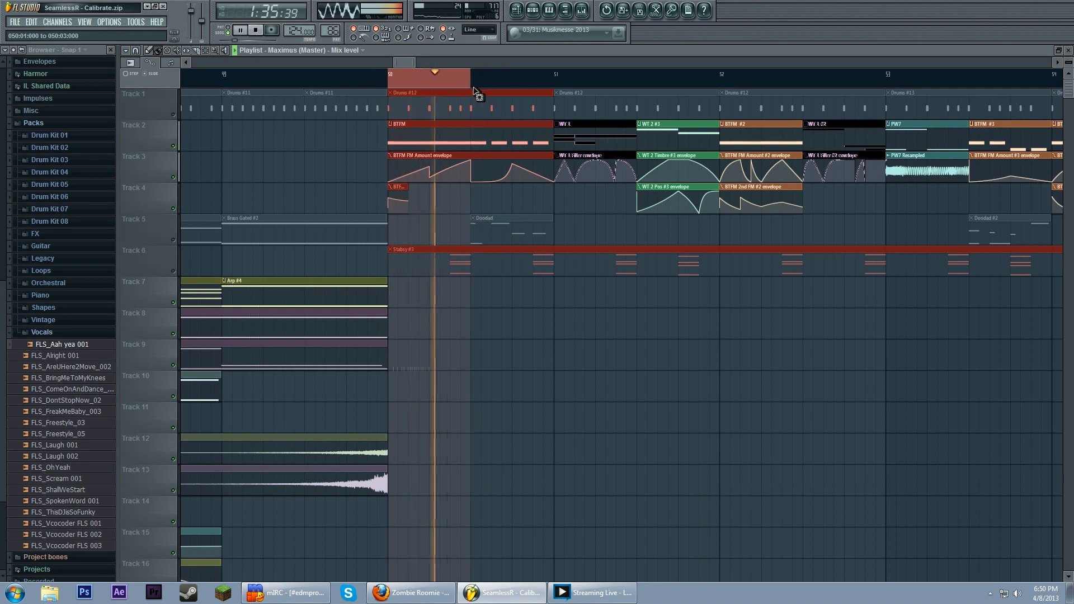
click(582, 15)
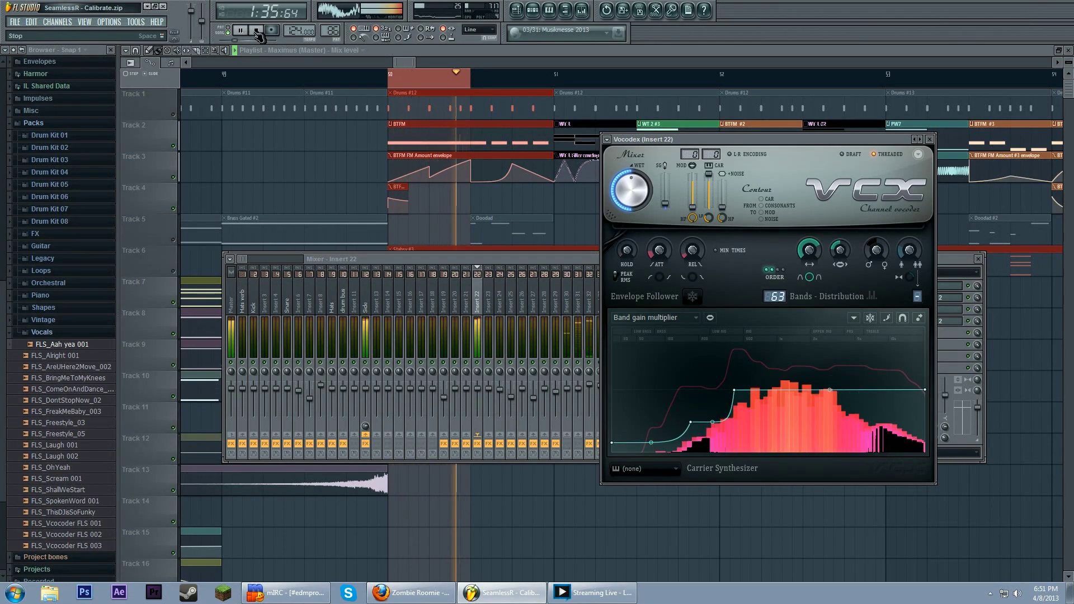
key(space)
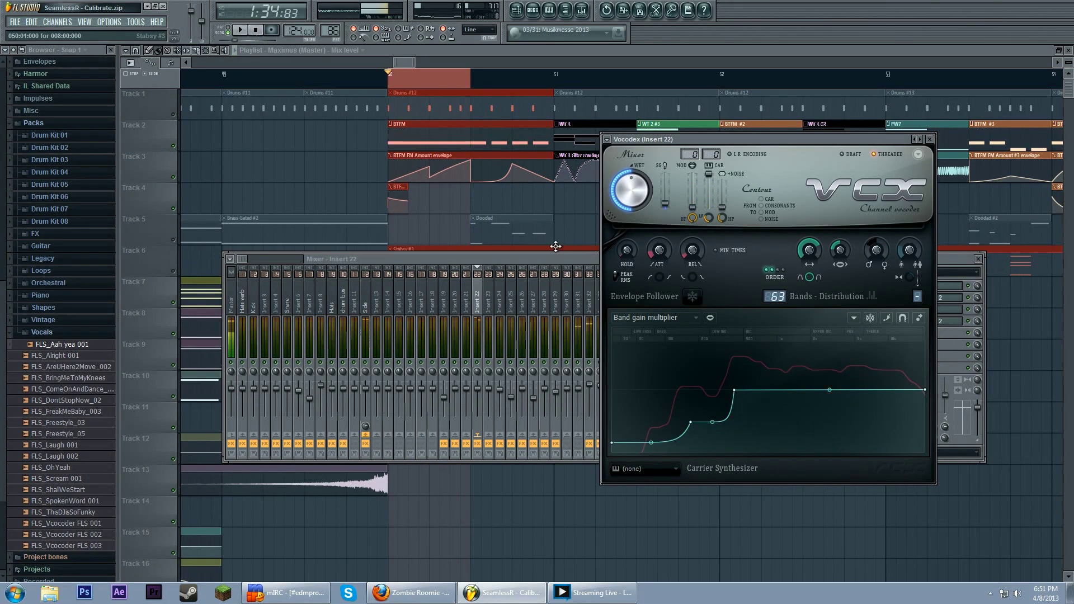
Step: Show the step sequencer and arrange it beside the Vocodex window so both are unobstructed
click(537, 13)
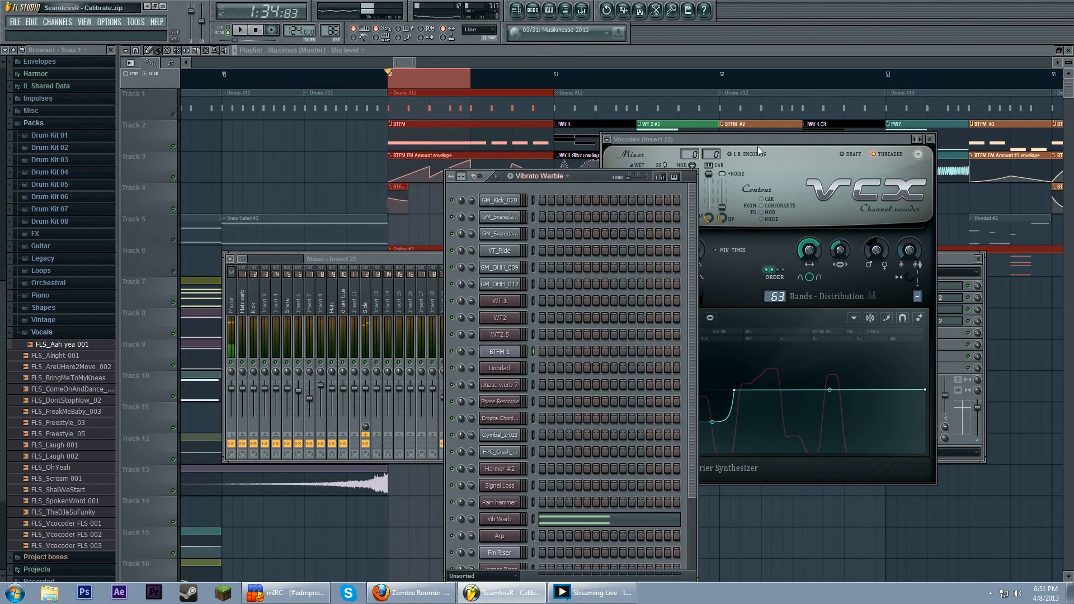
drag(749, 140, 870, 103)
drag(593, 177, 521, 156)
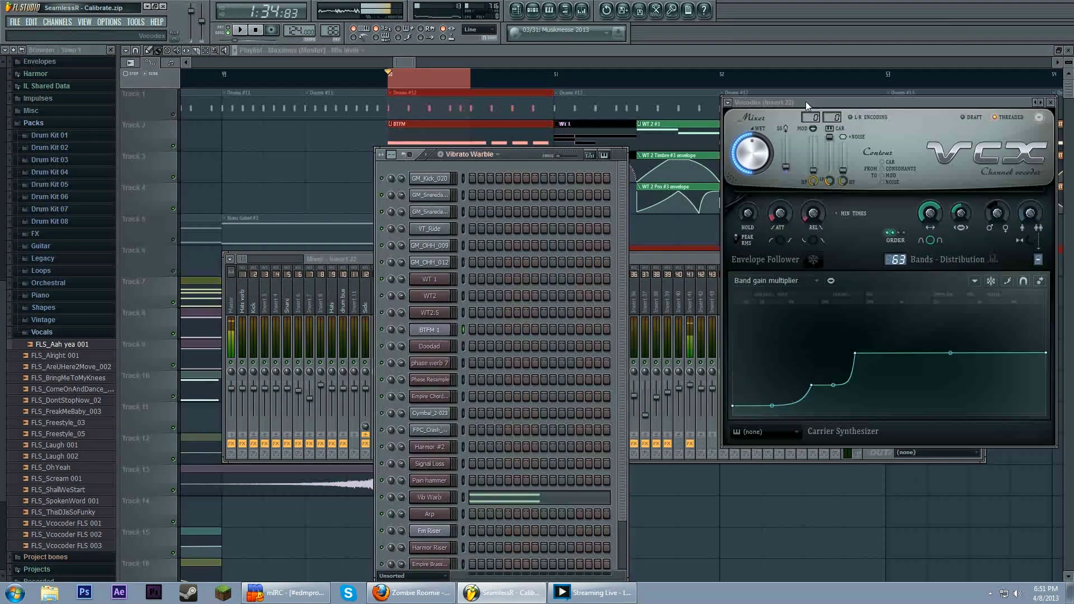
drag(805, 102, 729, 141)
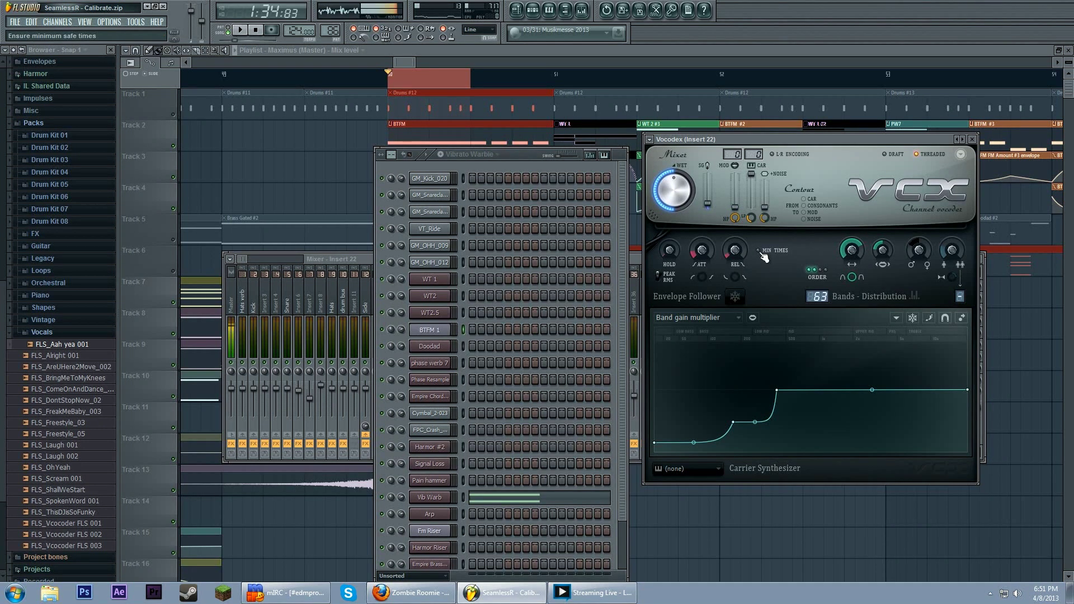
Step: Display the Modulator pitch shift curve in Vocodex and play the looped bass through it briefly
click(733, 317)
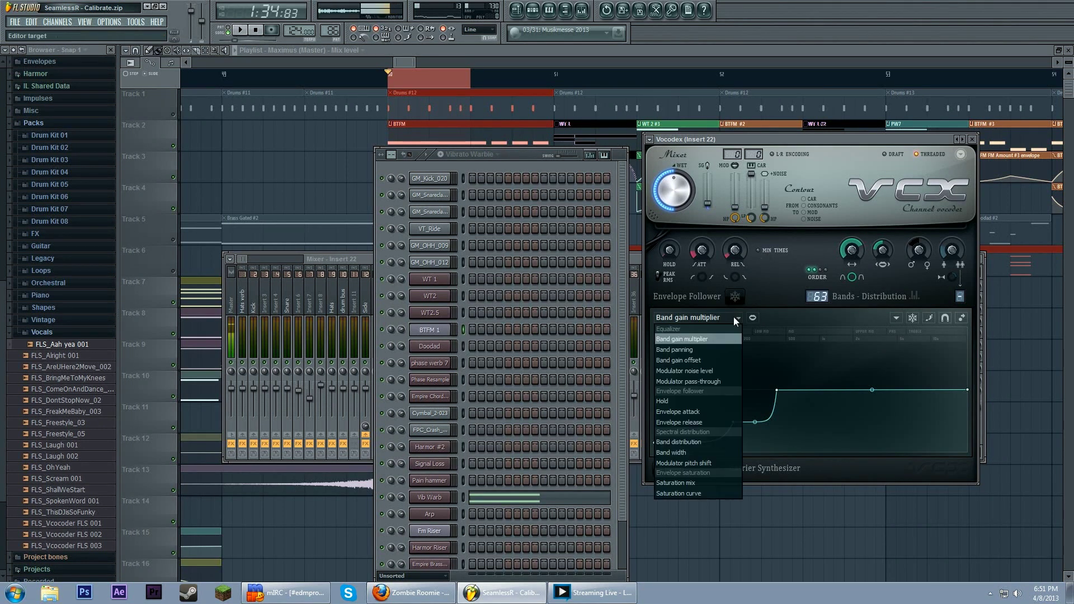
click(715, 460)
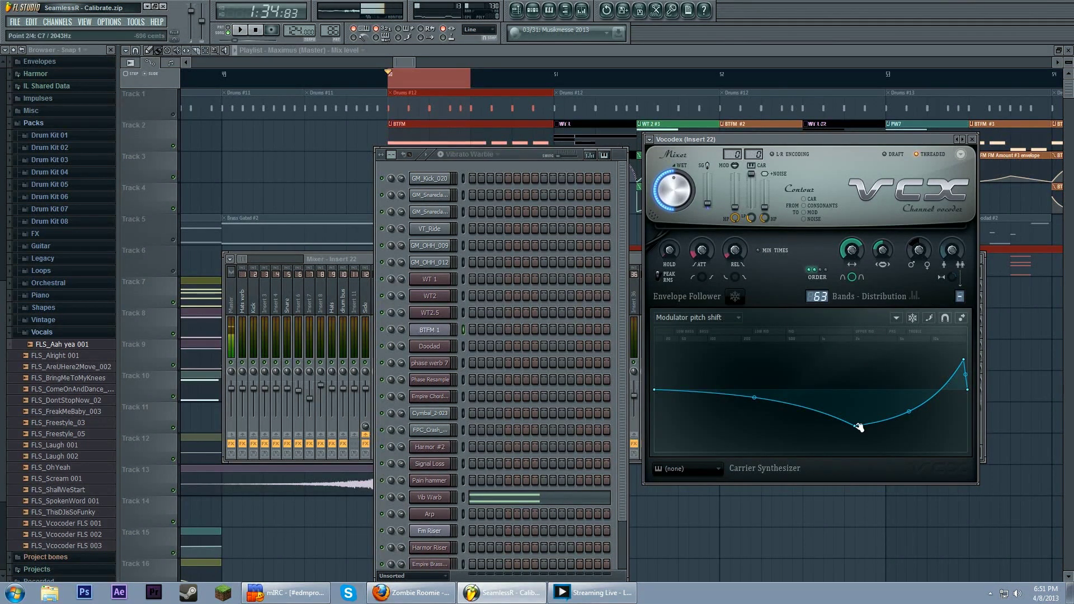
click(240, 30)
click(256, 32)
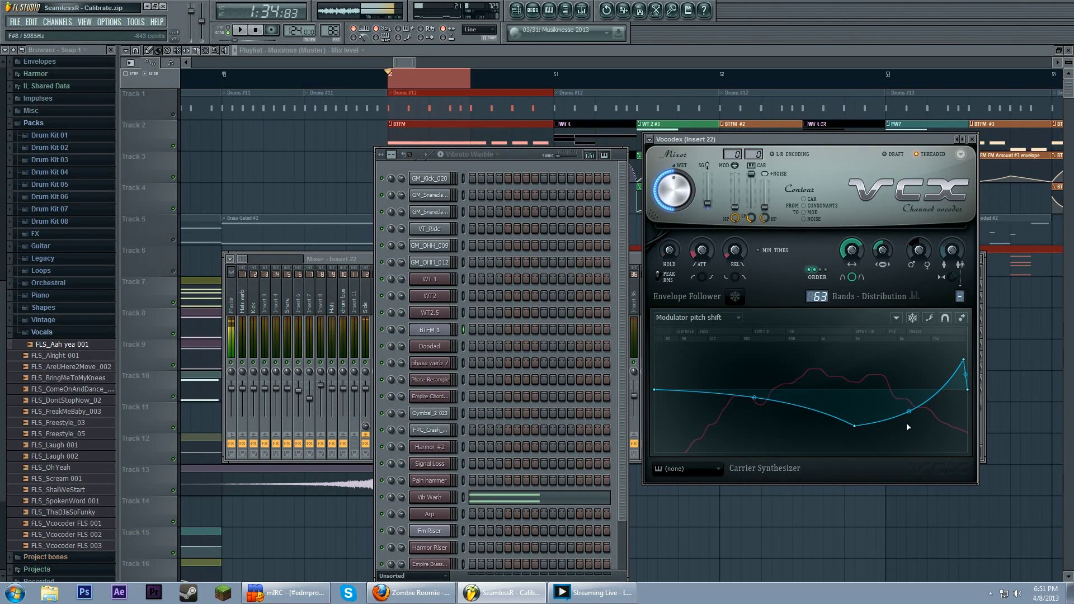
Step: Review the Vocodex band width and mixer controls, and return the curve editor to Band gain multiplier
click(882, 250)
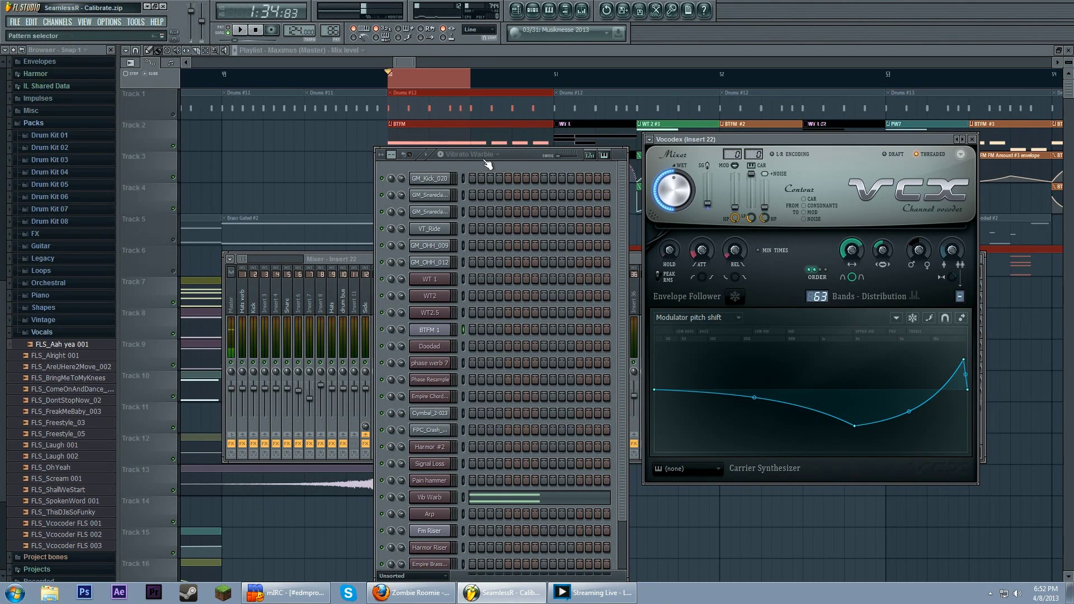
drag(756, 208, 756, 180)
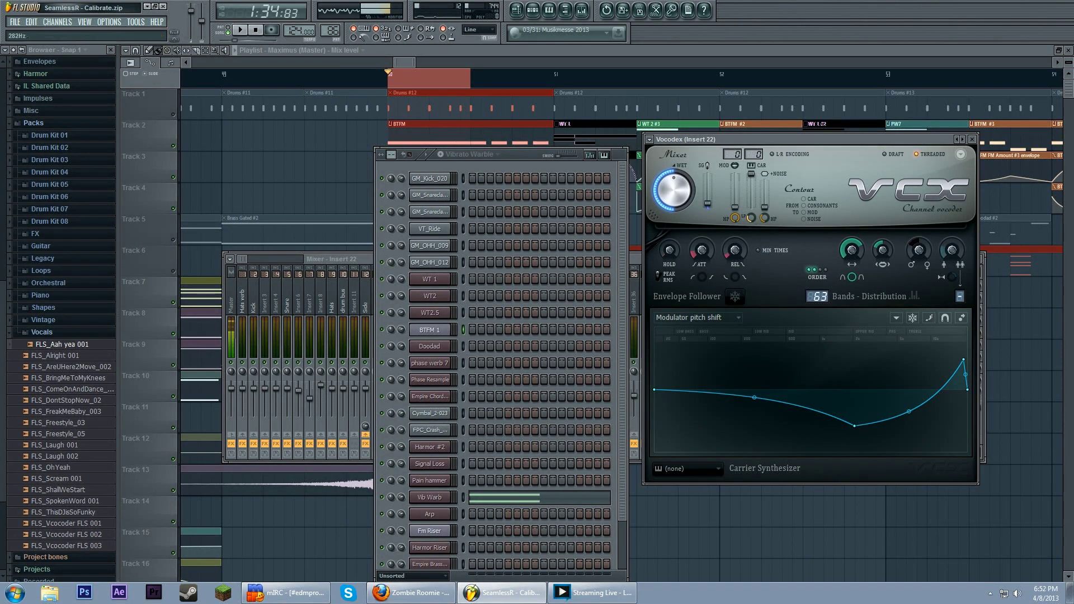
click(697, 317)
click(693, 337)
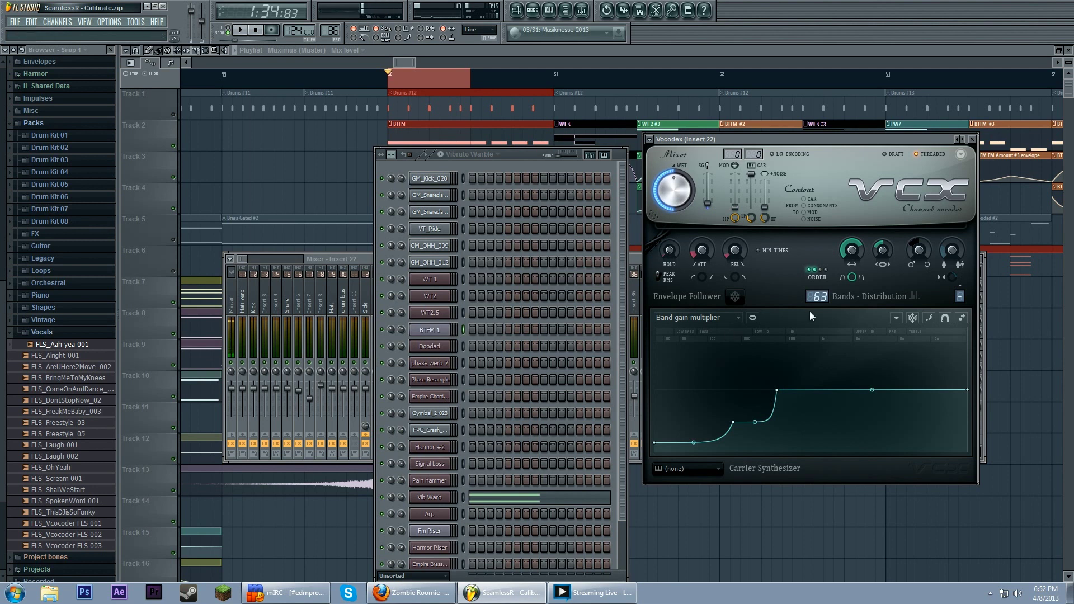
Step: Play the looped bass in short passes while checking Vocodex's band gain curve and carrier pass-through level
click(753, 424)
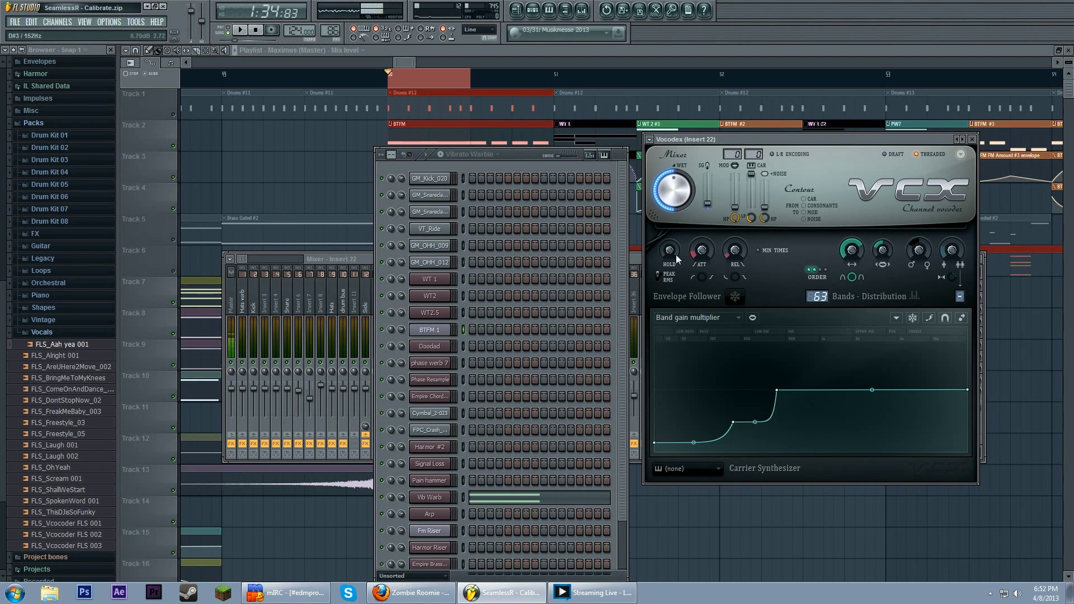
key(space)
mouse_move(754, 421)
mouse_down()
mouse_move(755, 400)
mouse_move(754, 424)
mouse_up()
key(space)
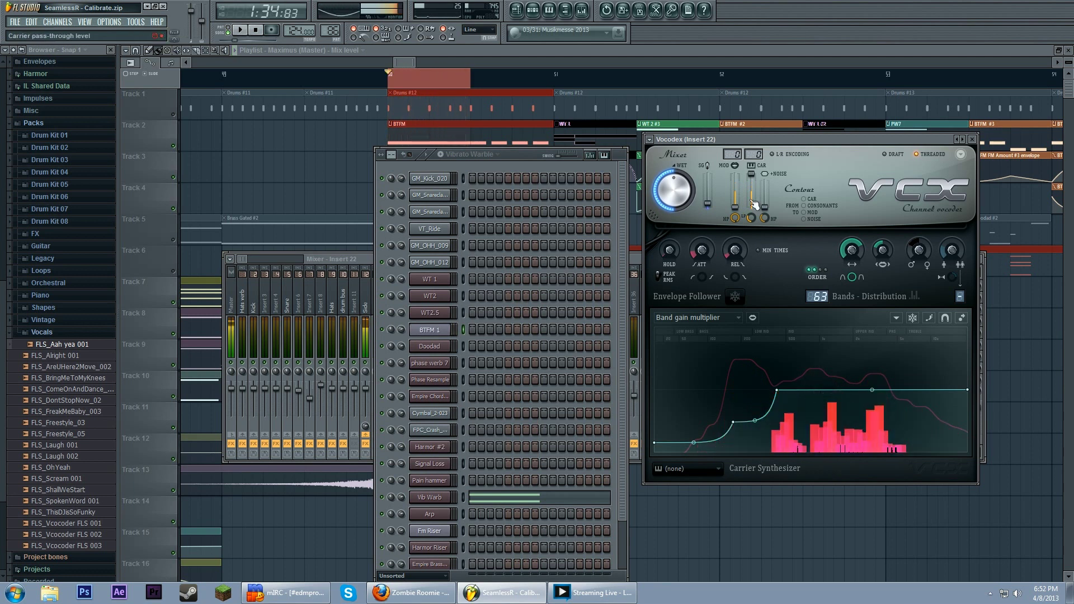
drag(754, 204, 754, 211)
key(space)
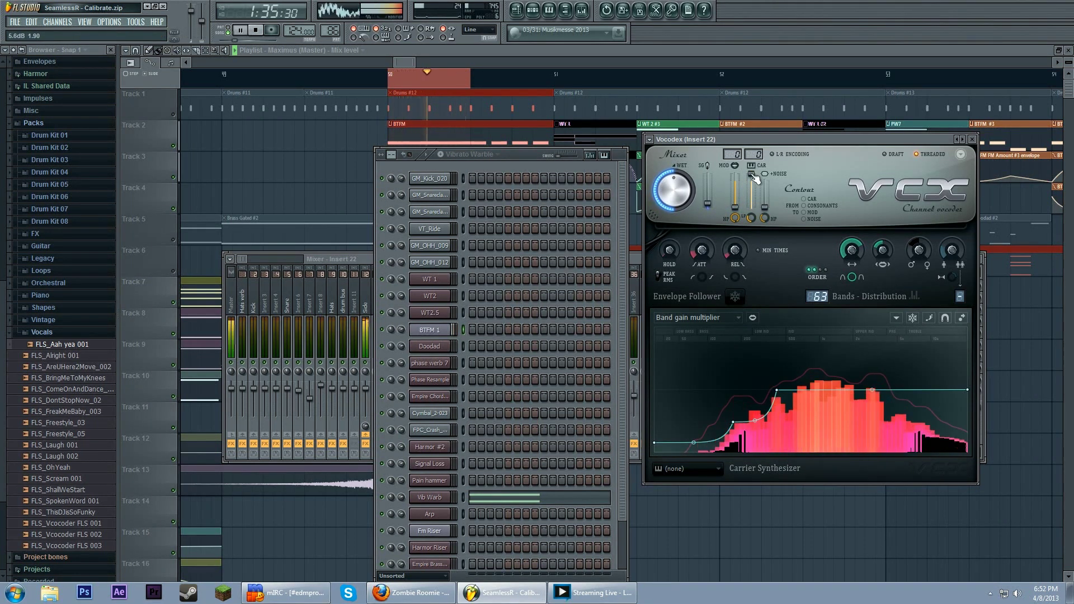
key(space)
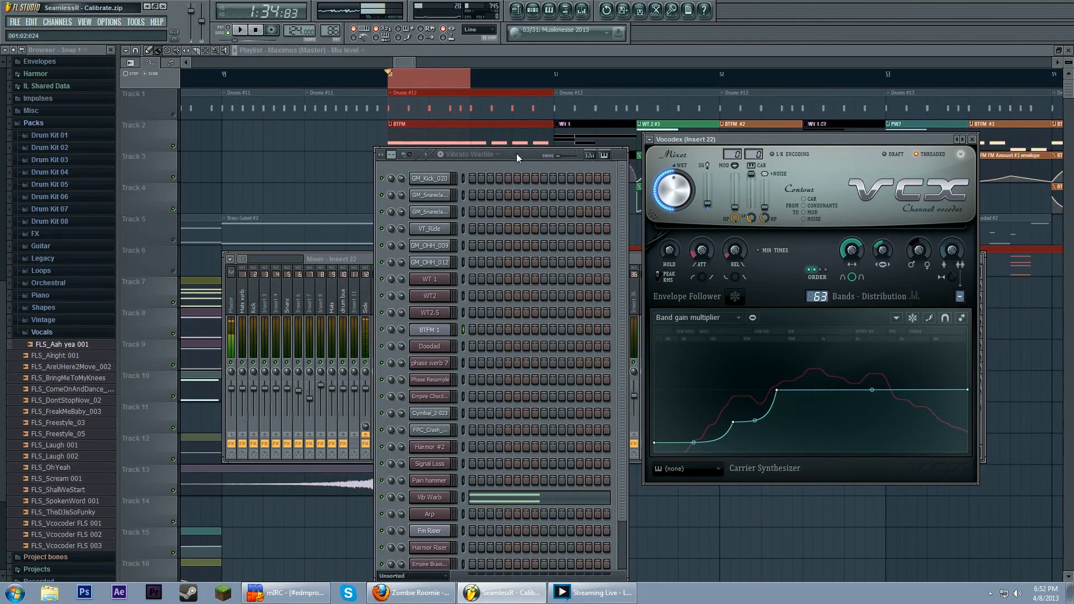
Step: Open the BTFM 1 channel's Sytrus and compare the oscillator shapes of its FM operators, including 2 and 3
click(454, 330)
drag(452, 142, 584, 142)
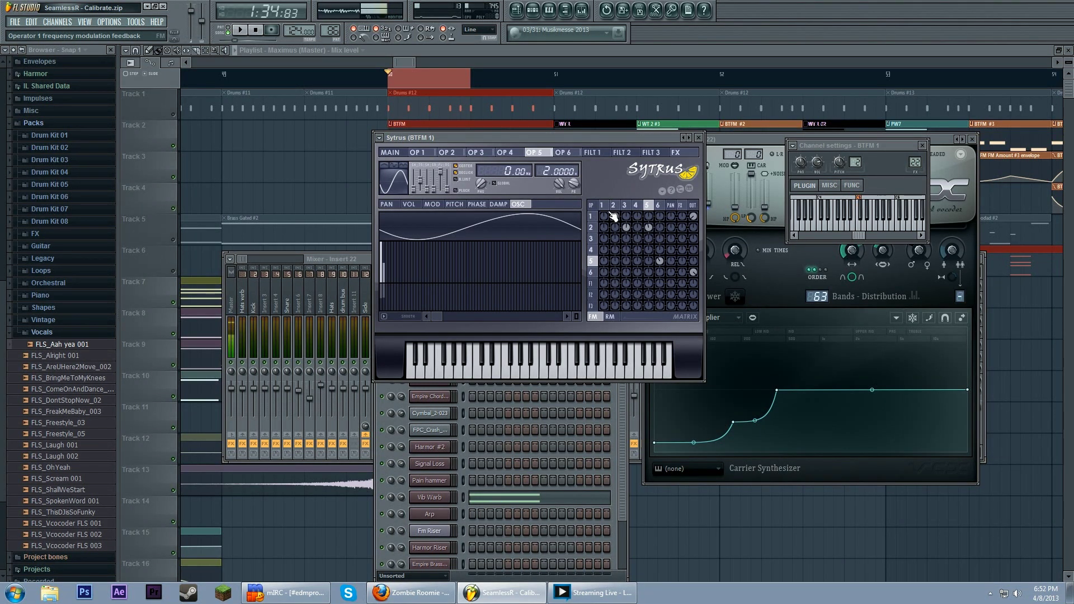
click(613, 205)
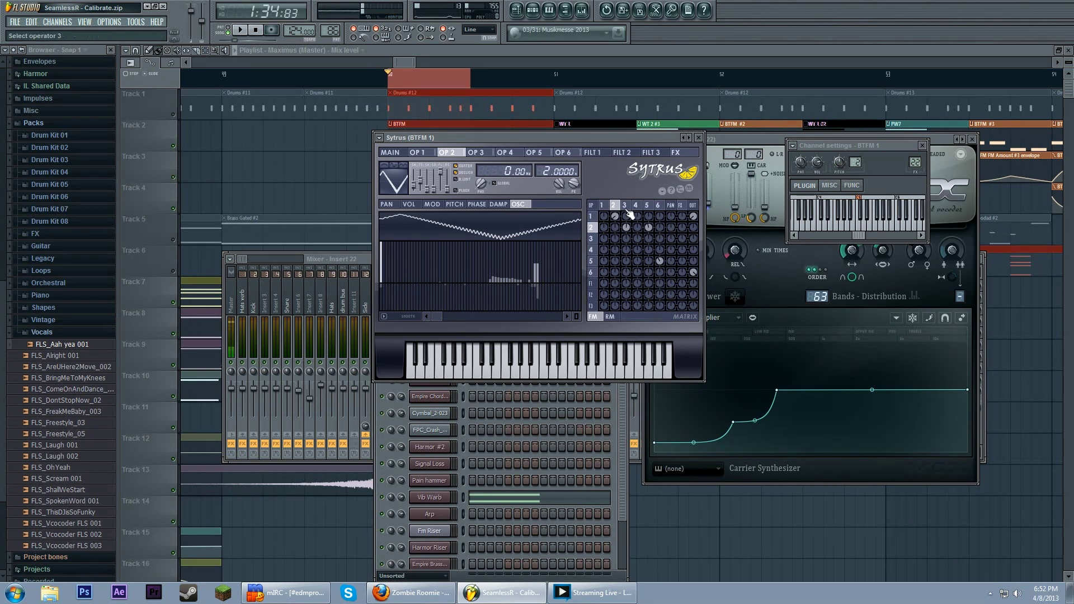
click(624, 206)
click(645, 206)
click(625, 207)
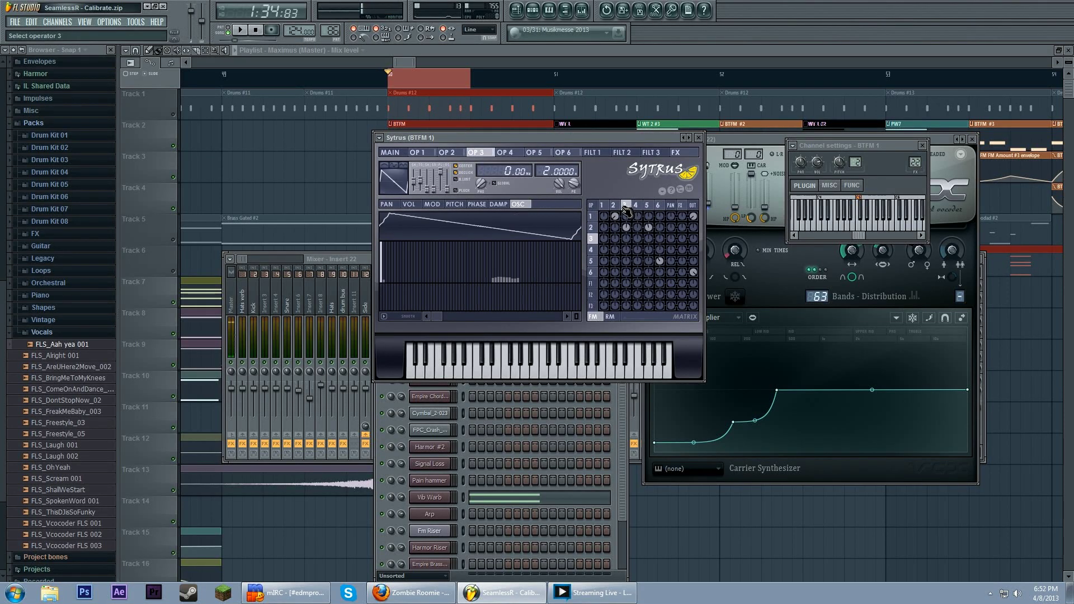
click(618, 207)
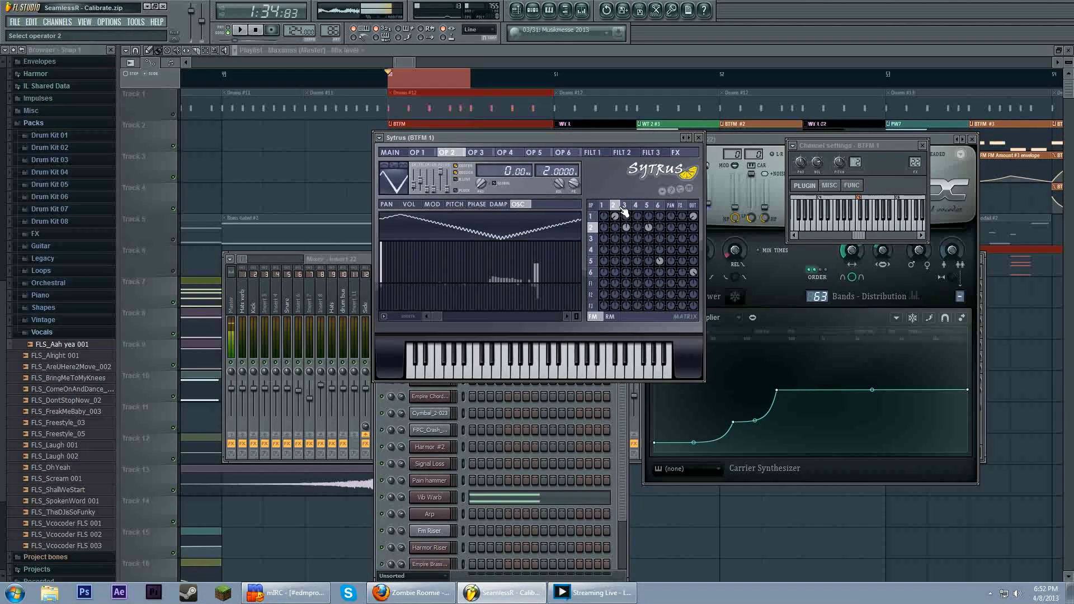
Step: Collapse the Vocals and Packs folders in the browser
click(83, 332)
click(66, 267)
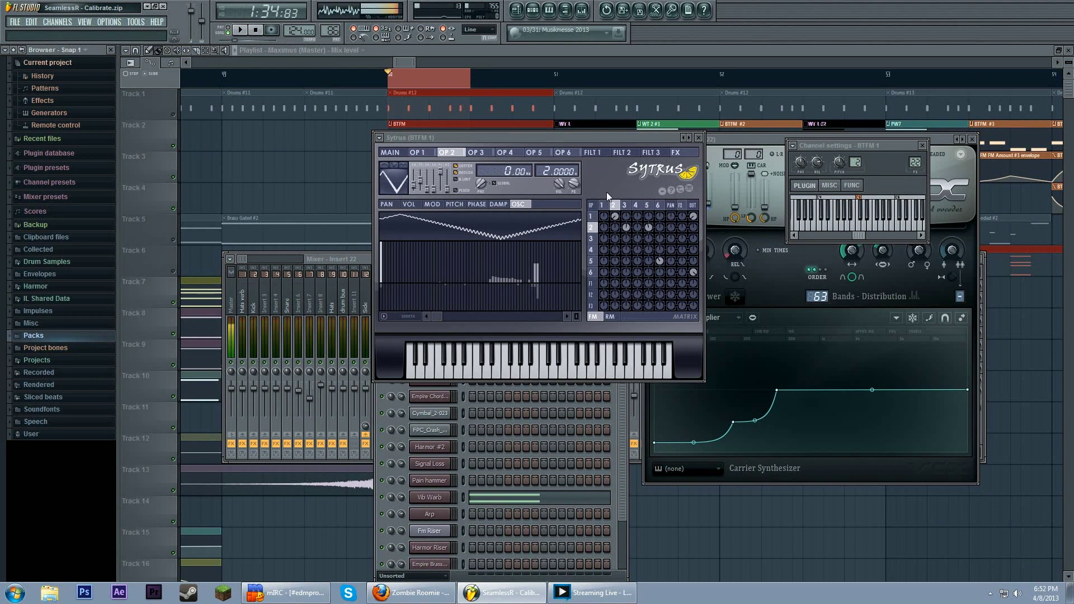
Step: Compare the oscillator waveforms and harmonics of Sytrus operators 1 and 2, finishing on operator 2
click(606, 207)
click(614, 206)
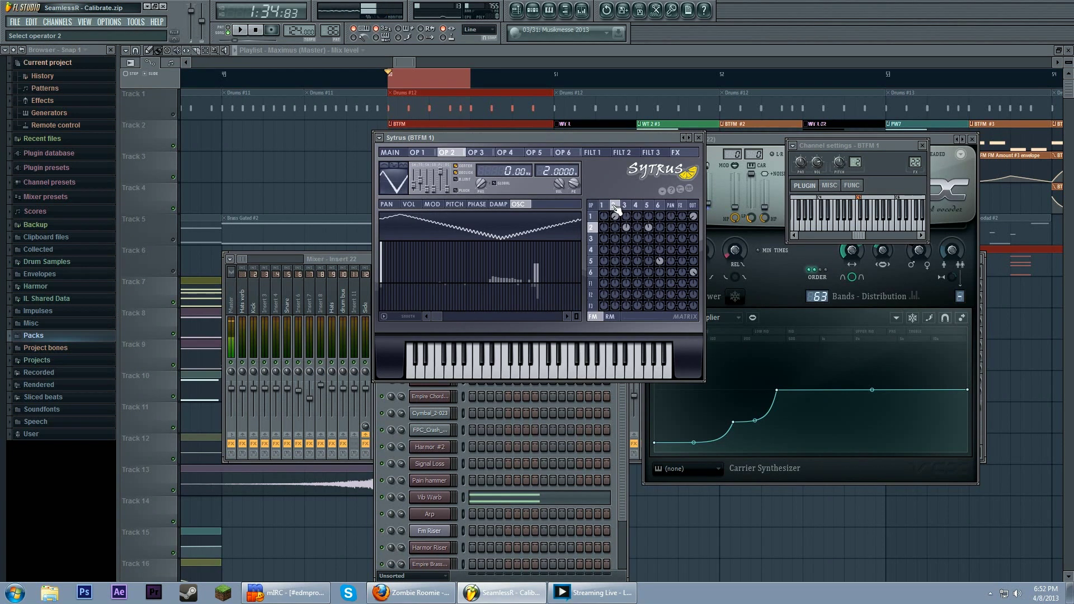
click(604, 206)
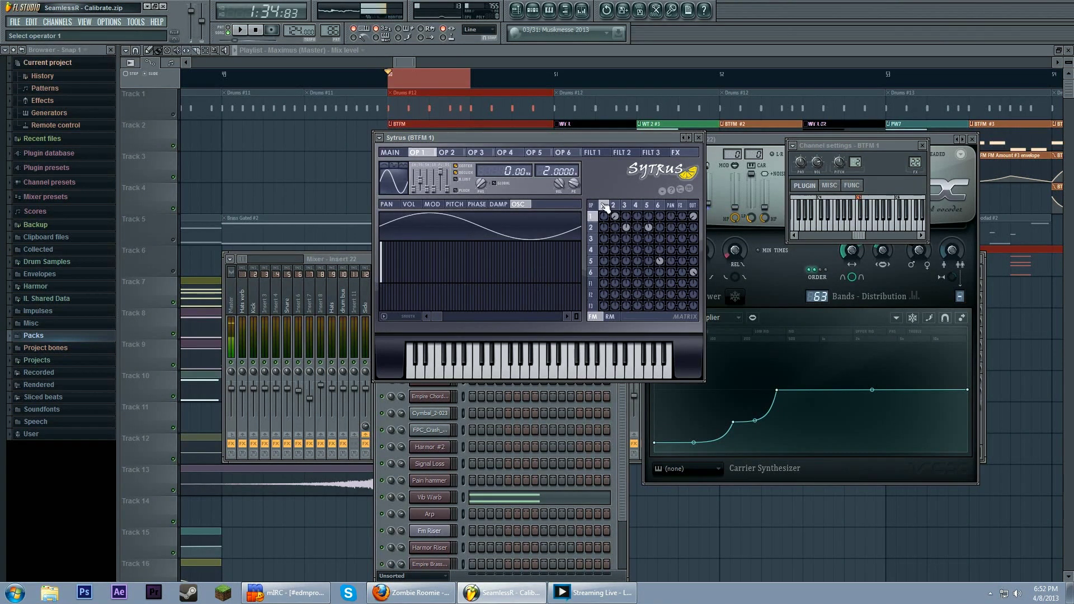
click(614, 205)
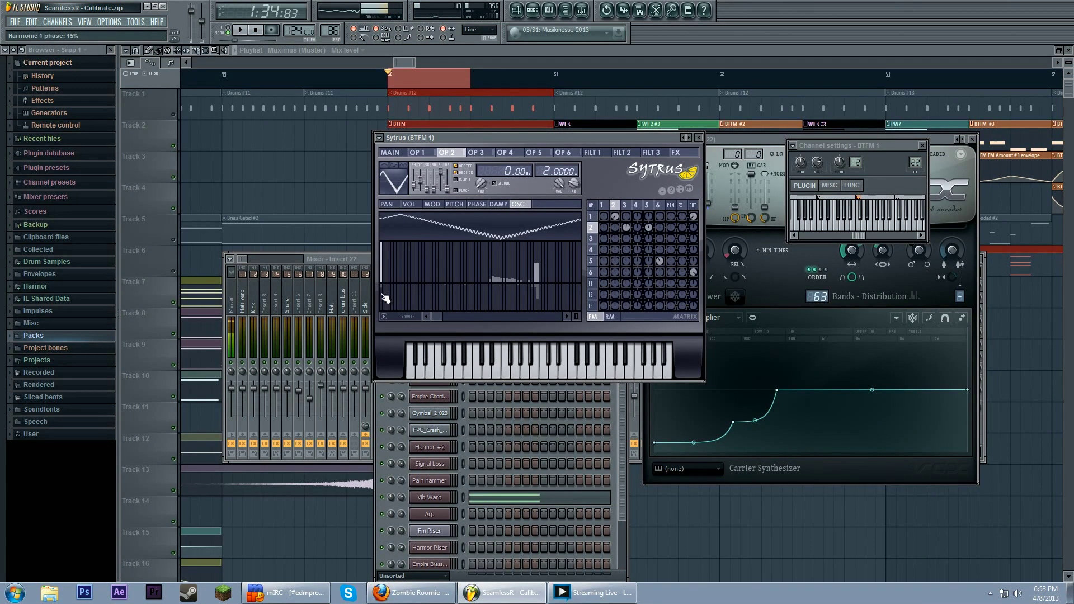
mouse_move(415, 282)
mouse_down()
mouse_move(425, 250)
mouse_move(418, 315)
mouse_move(419, 278)
mouse_move(413, 295)
mouse_move(438, 285)
mouse_move(507, 297)
mouse_up()
click(604, 206)
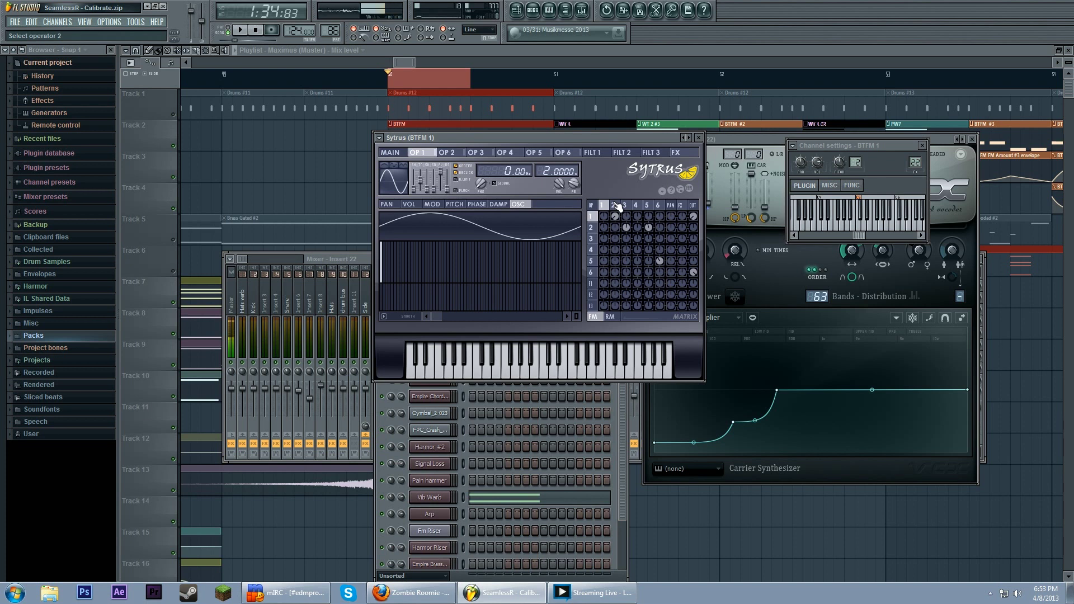
click(615, 206)
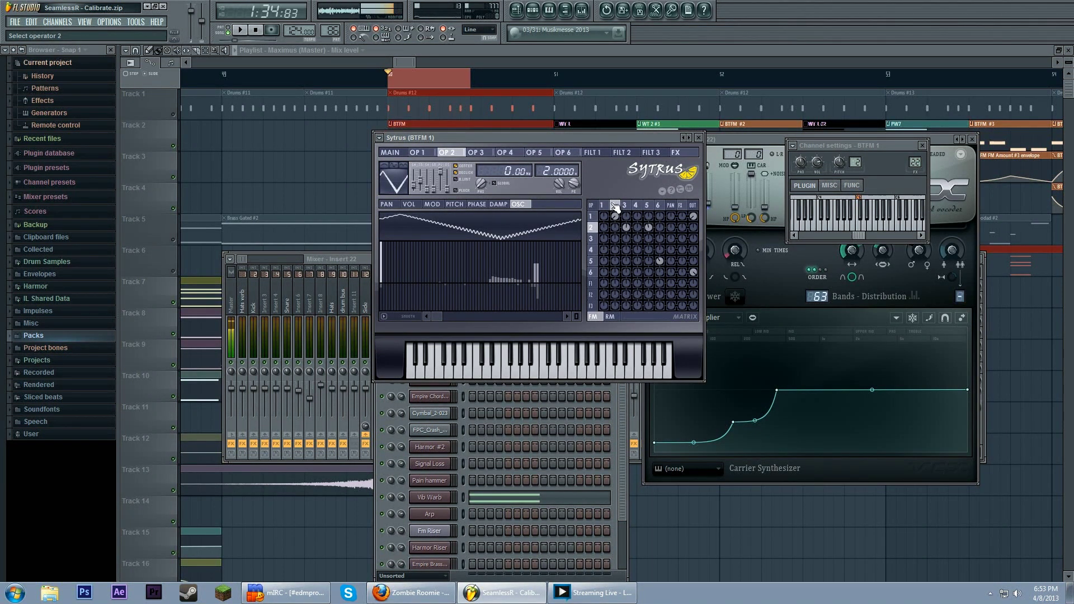
Step: Try raising harmonic 32 in operator 2's oscillator to about 64%, and return its magnitude to zero
click(465, 261)
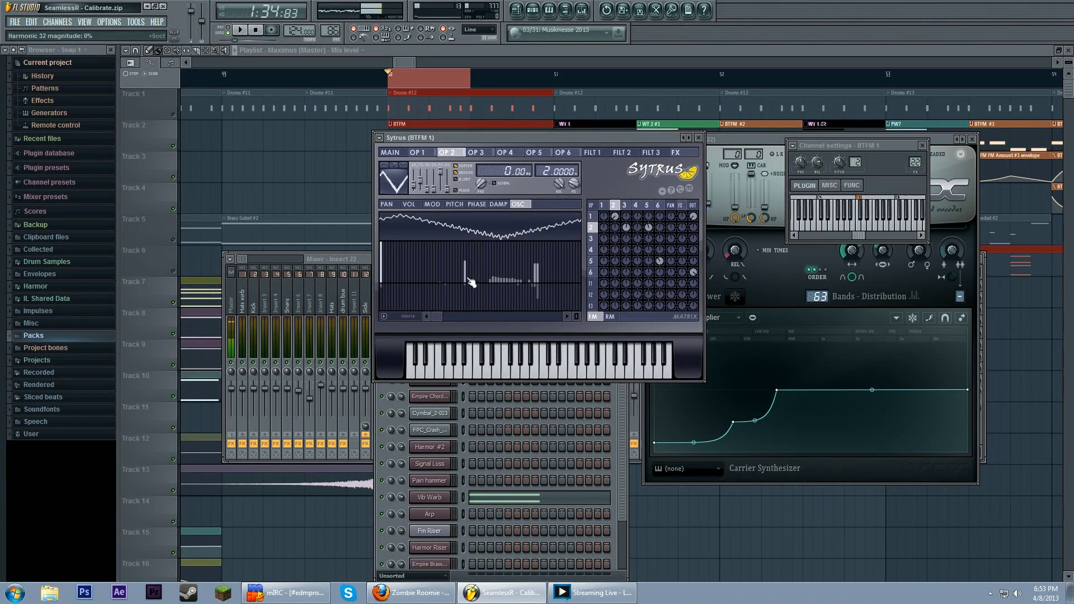
click(466, 284)
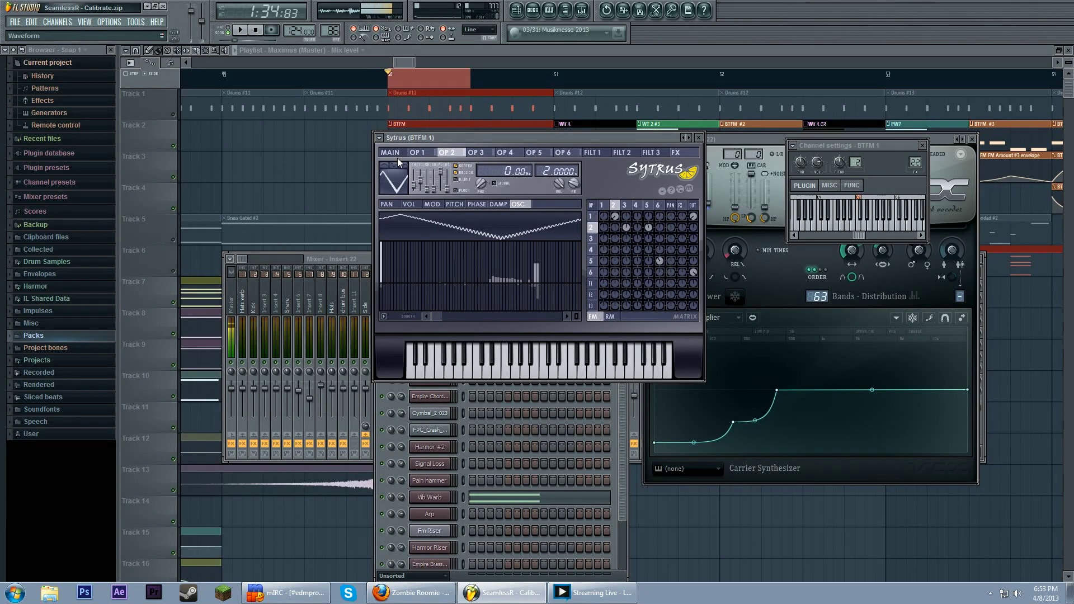
click(468, 258)
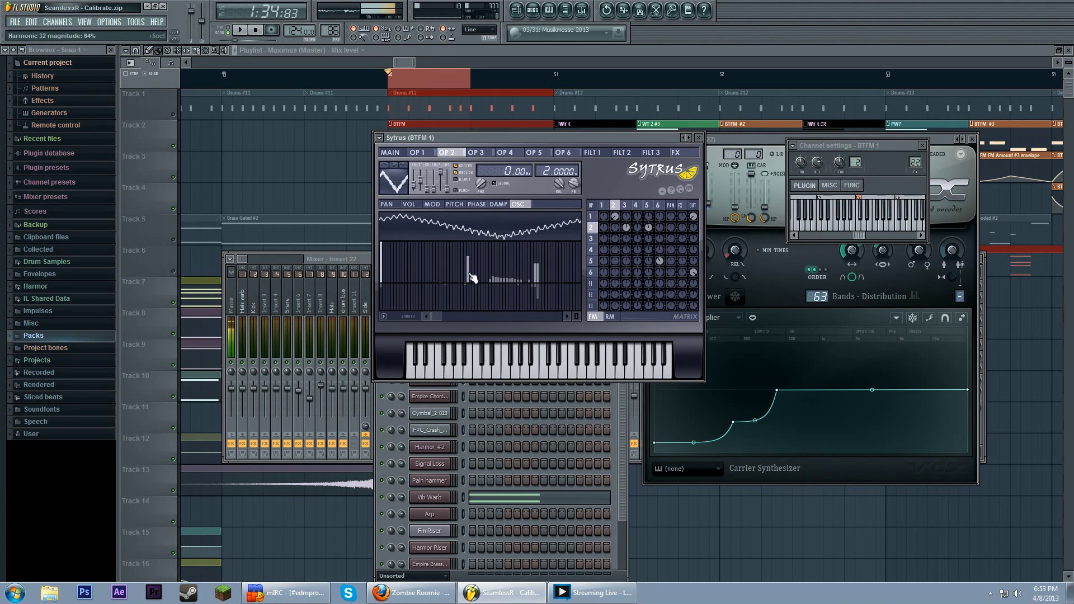
click(472, 284)
Step: Compare the oscillators of operators 3 and 2, shift the Sytrus window slightly lower, and return to operator 3
click(625, 207)
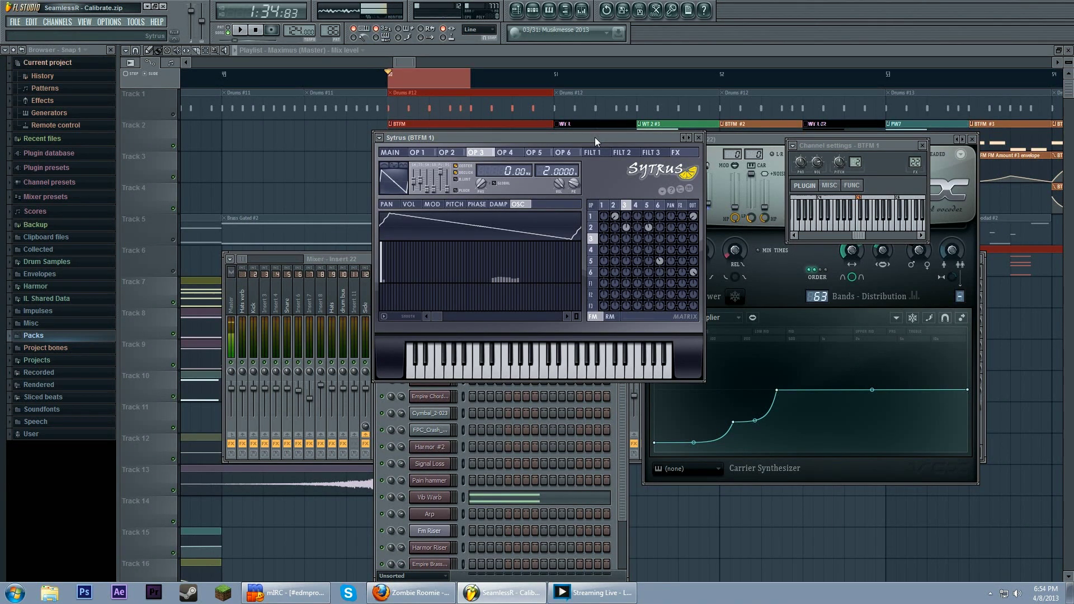
click(613, 205)
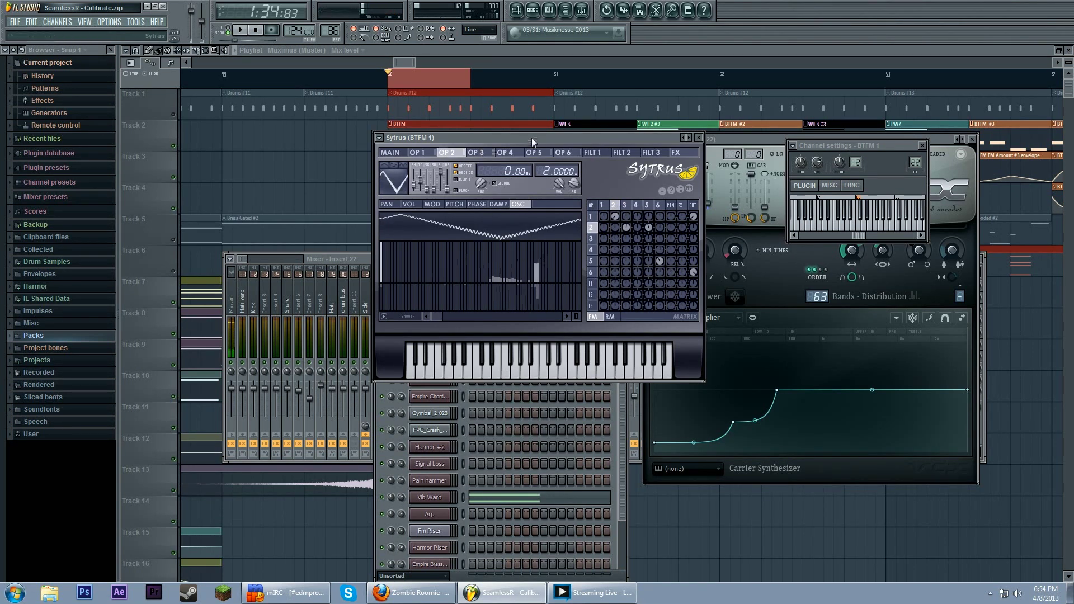
drag(531, 141, 527, 155)
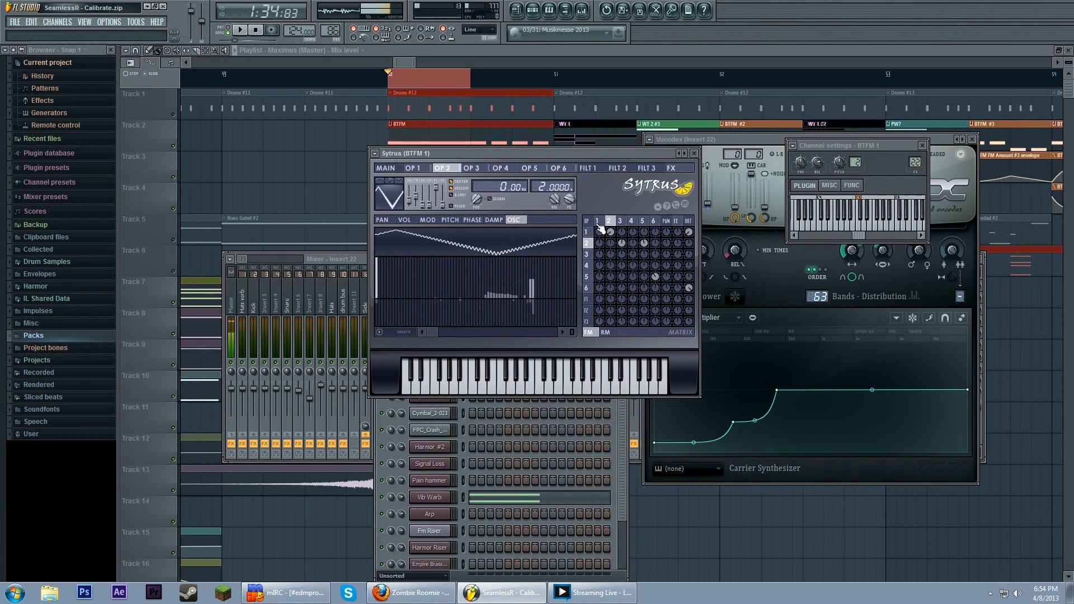
click(622, 220)
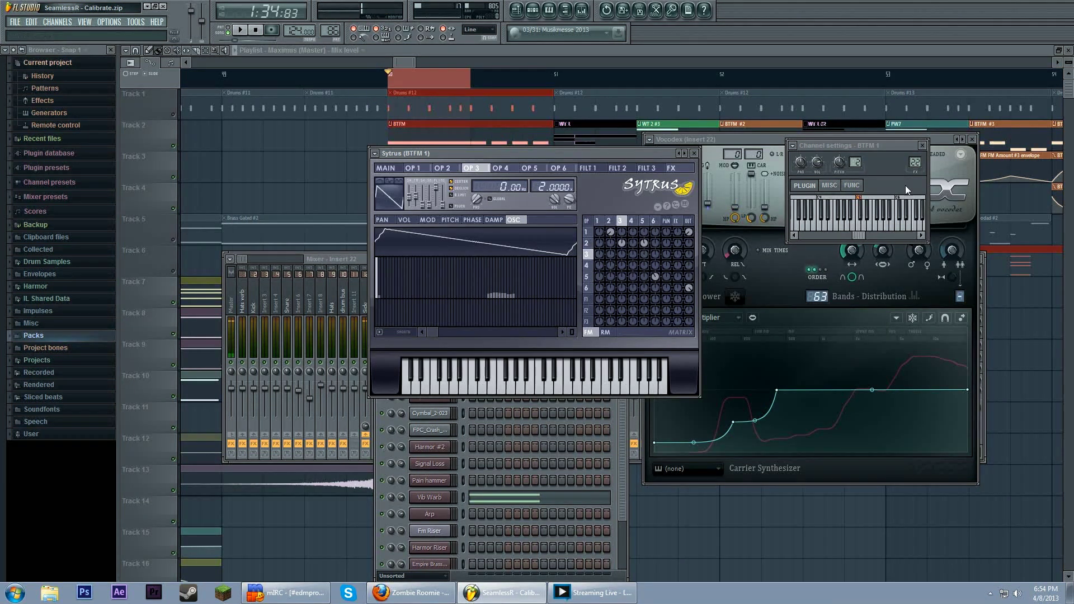
Step: Bring up the mixer with Sytrus in front of it, and play the looped bass briefly
key(F9)
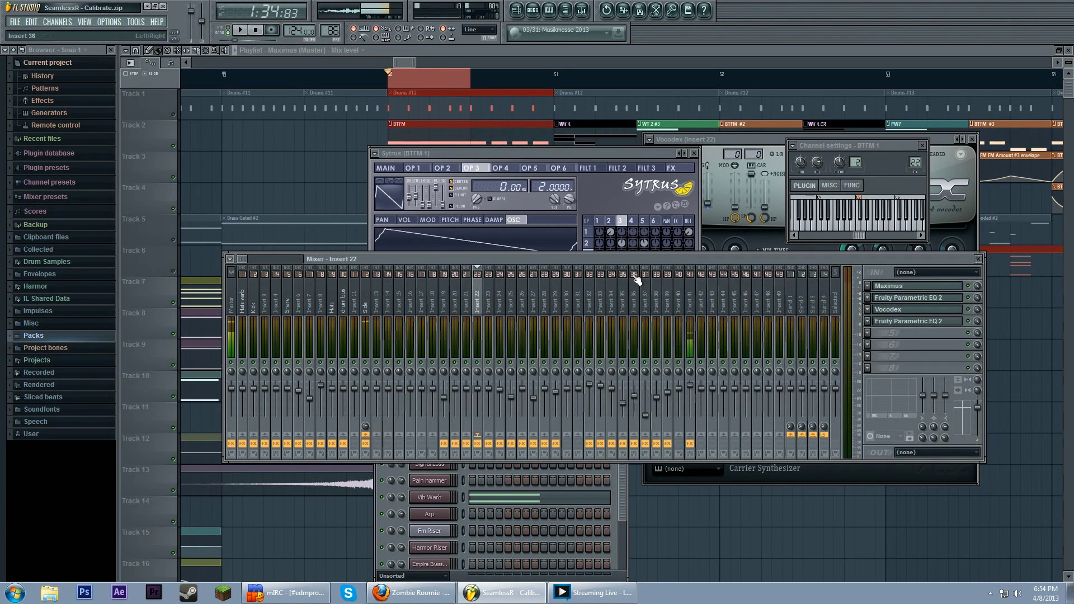
click(500, 177)
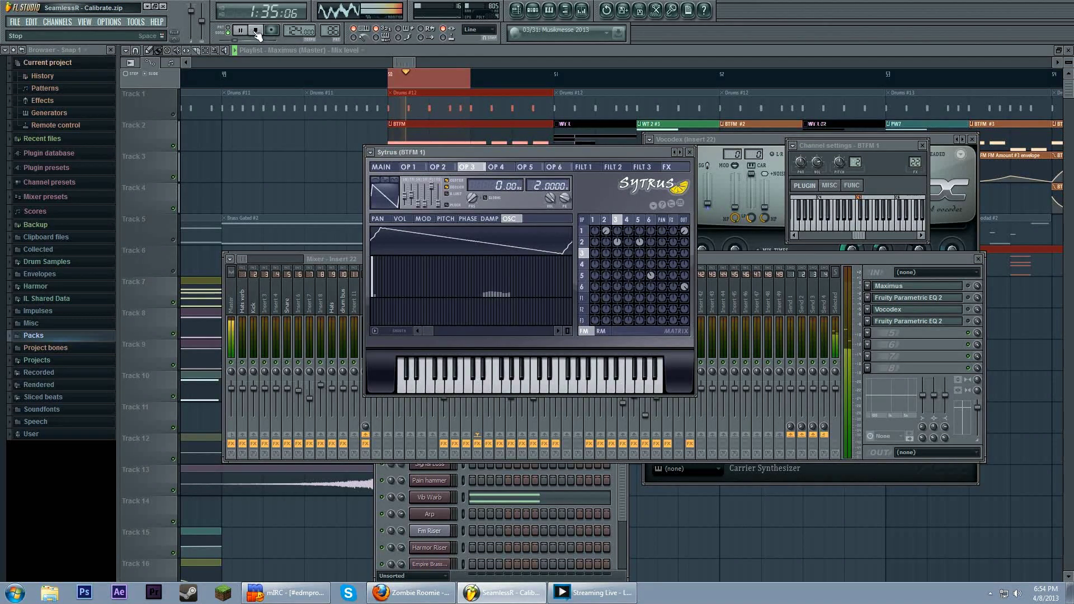
click(256, 31)
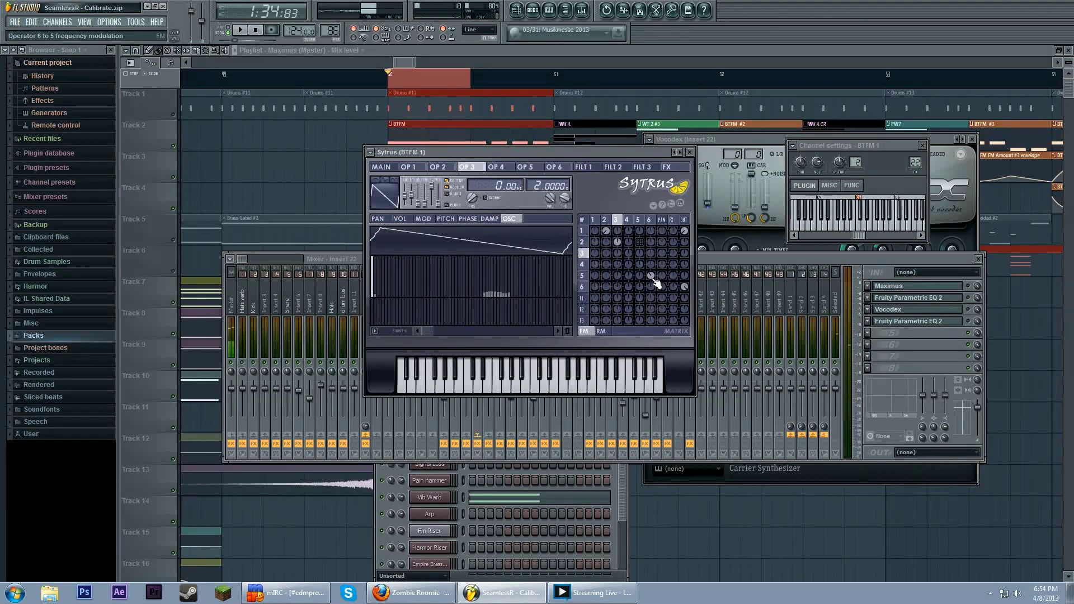
Step: Audition the loop with the operator 5-to-2 and 6-to-5 frequency modulation off, and restore both amounts in the matrix
key(space)
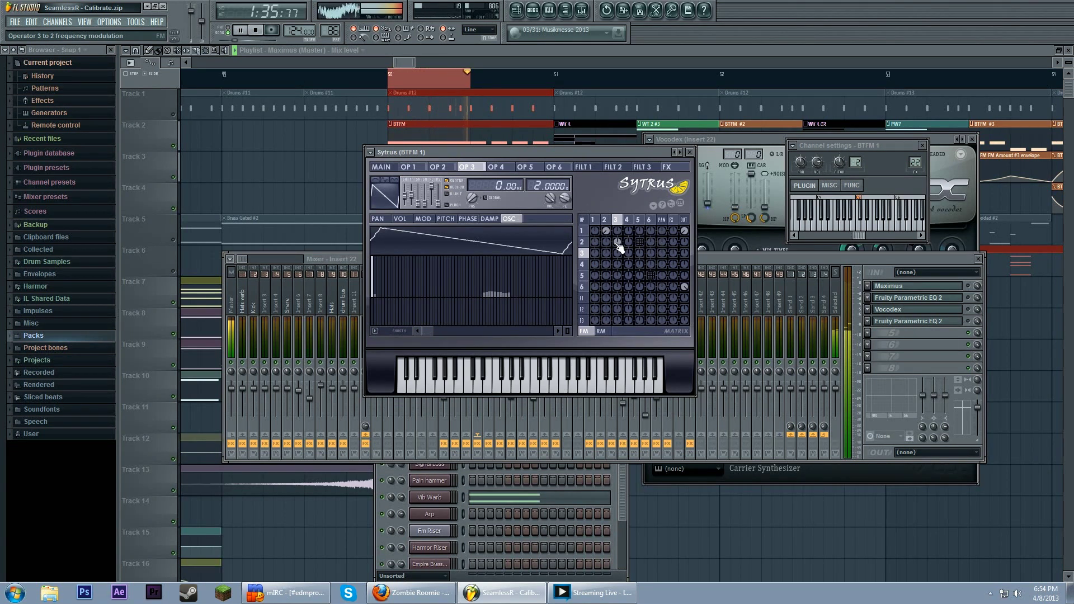
key(space)
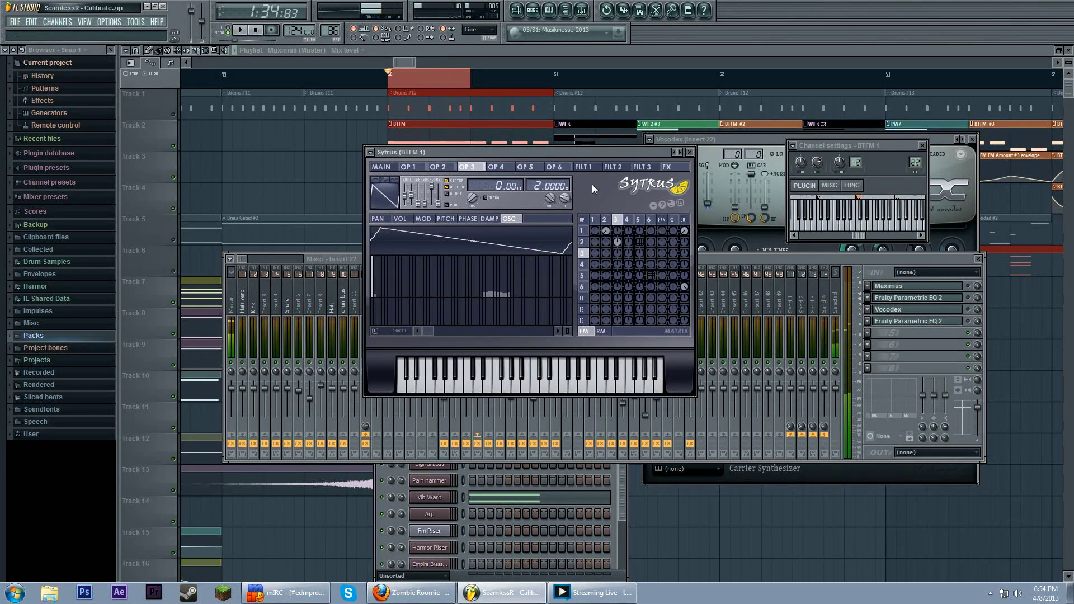
right_click(639, 243)
click(638, 224)
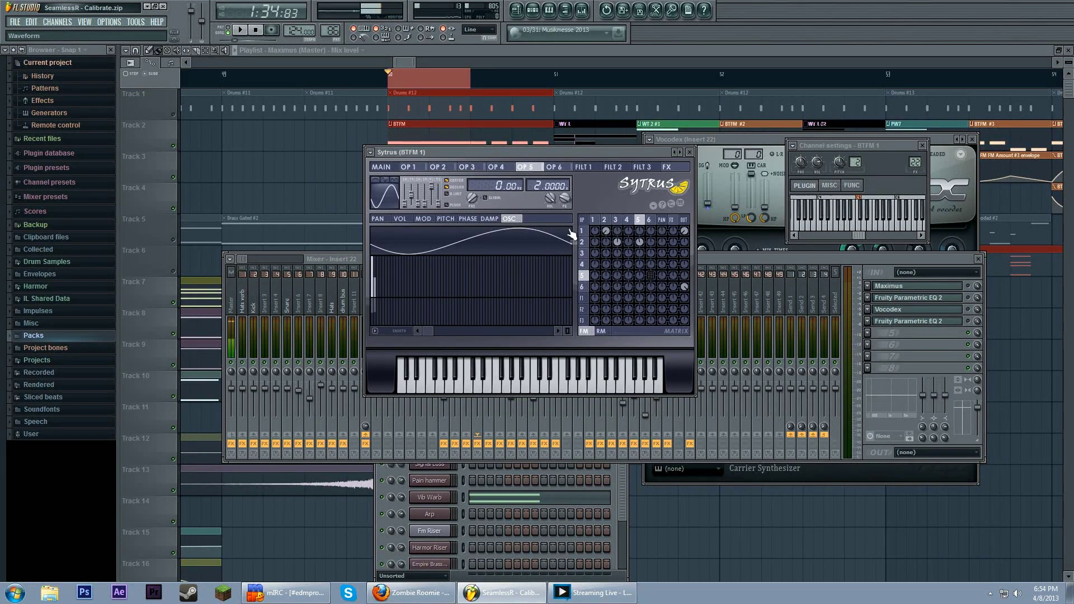
right_click(651, 277)
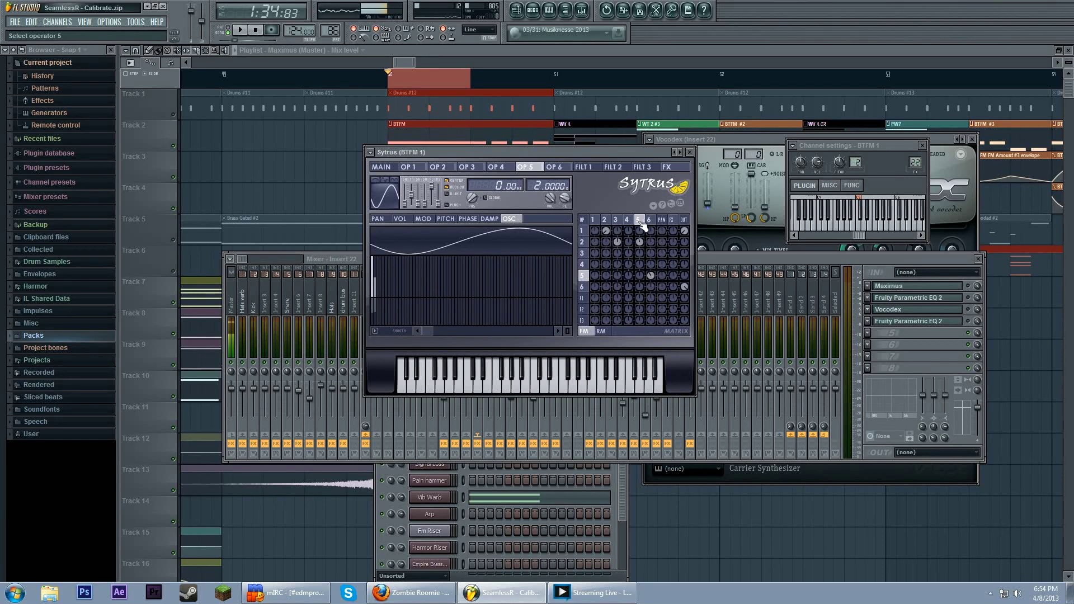
Step: Check operator 5's volume Mod Y curve and Sytrus's main modulation settings, and close all windows over the playlist
click(399, 219)
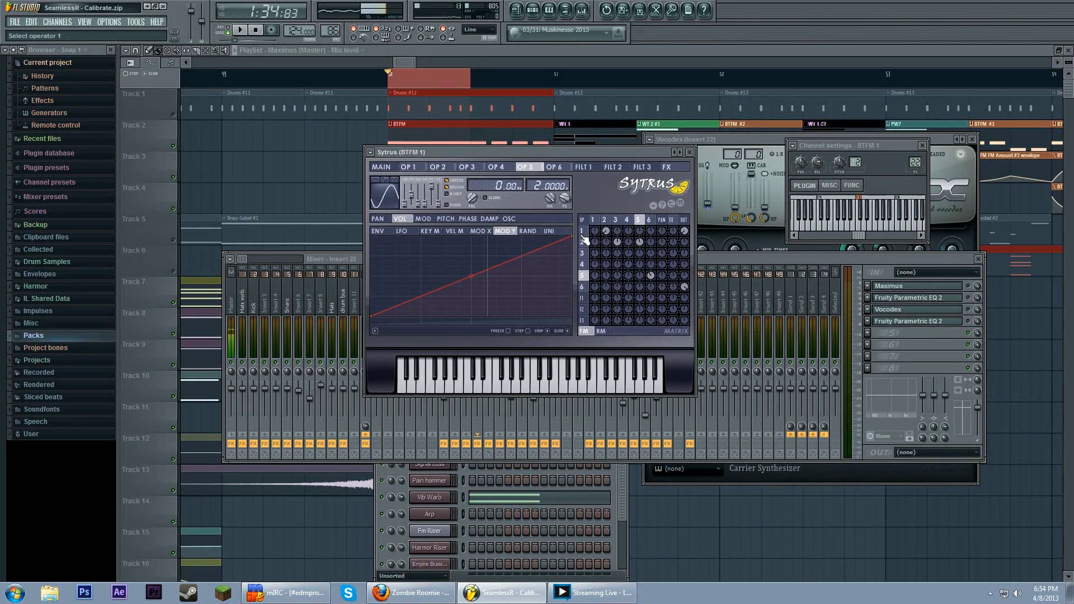
click(381, 166)
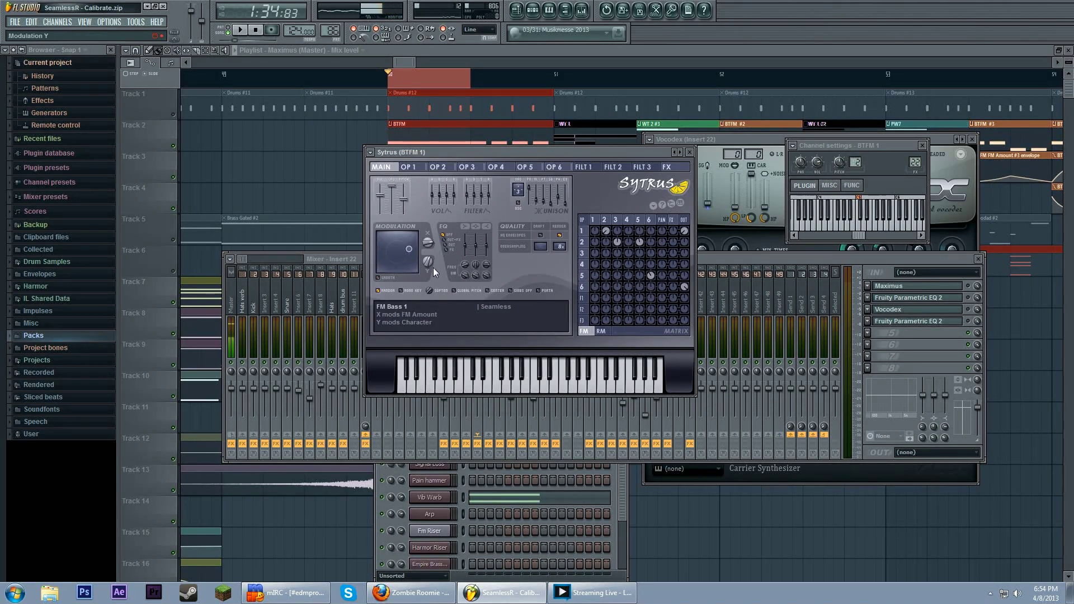
key(F12)
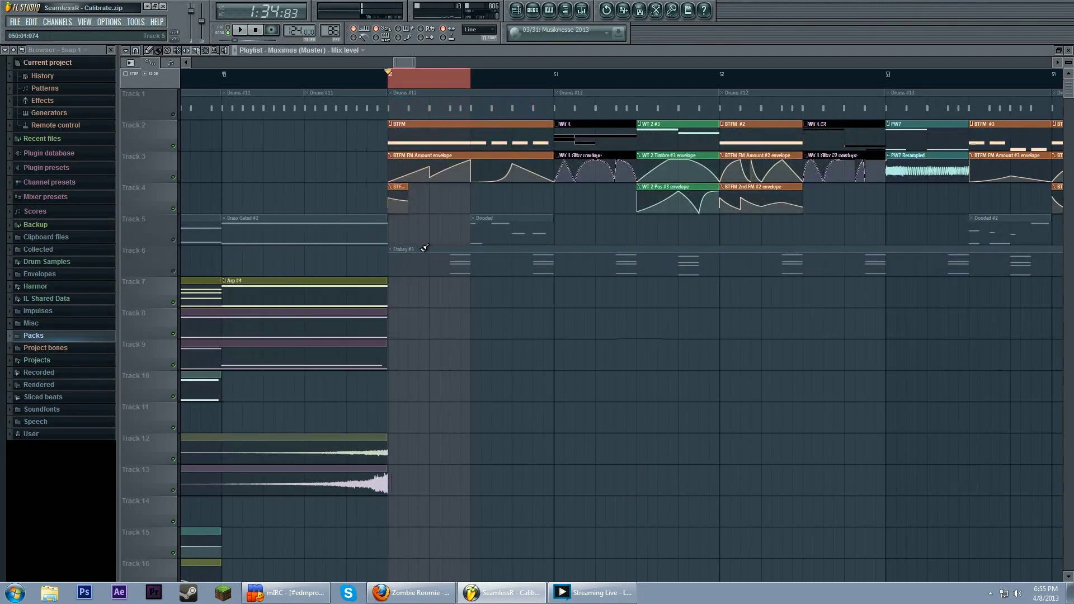
Step: Select the short BTFM 2nd FM envelope clip on Track 4 and play the looped section
click(397, 187)
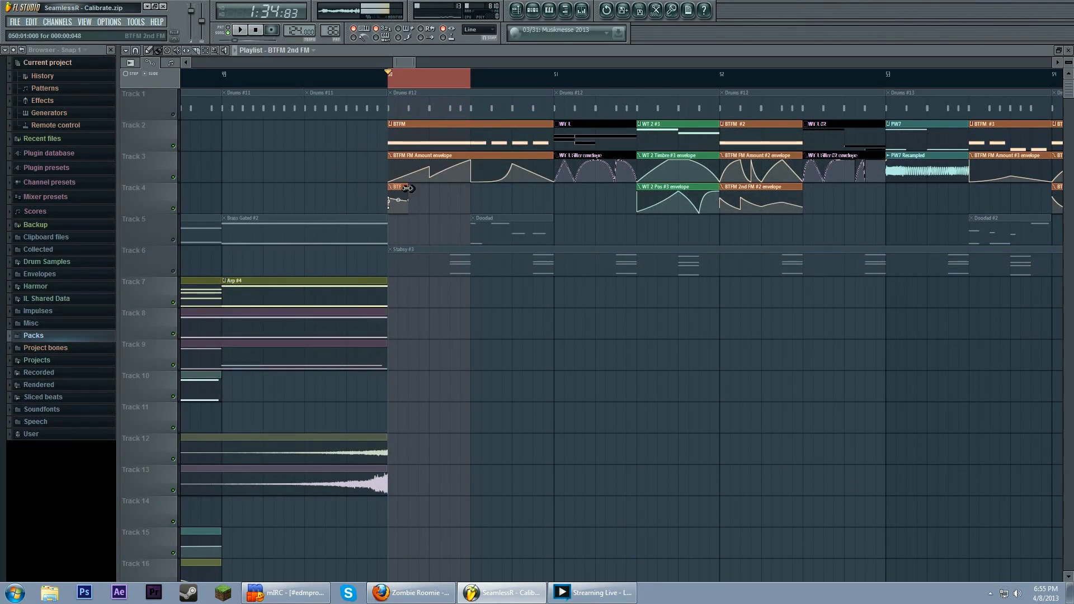
mouse_move(409, 188)
mouse_down()
mouse_move(459, 189)
mouse_move(410, 196)
mouse_up()
key(space)
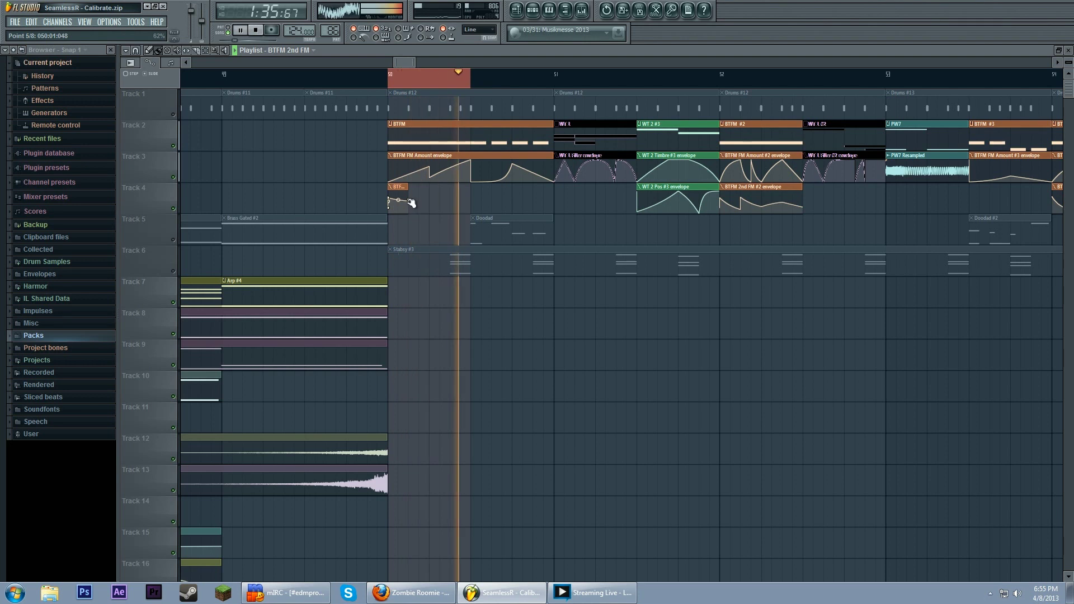
Step: Move playback to bar 52 and loop its first two beats, covering the BTFM #2 clip and its envelopes
click(723, 78)
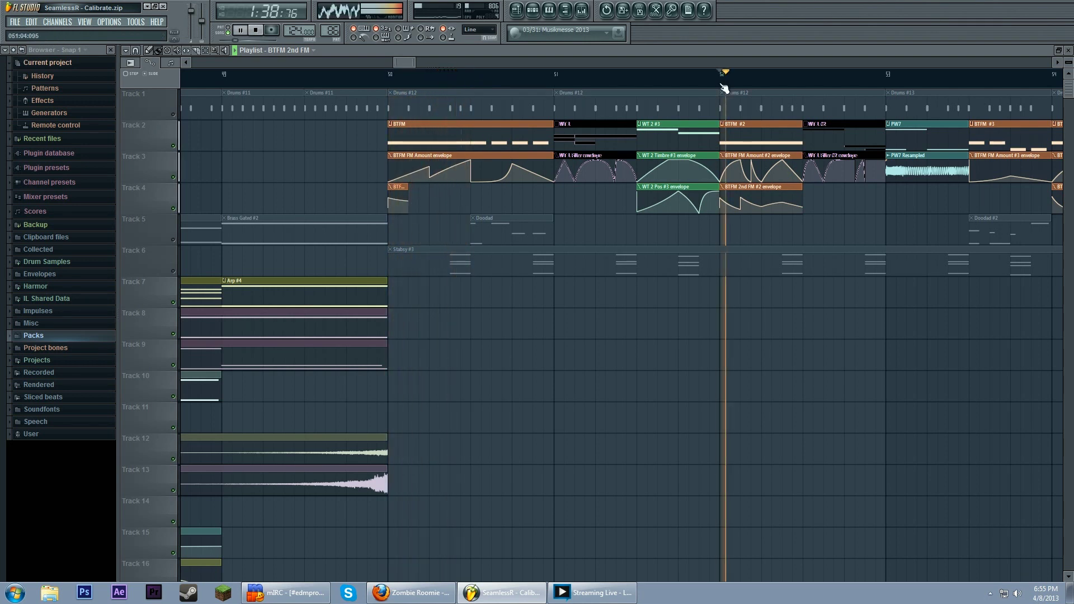
drag(722, 84, 803, 94)
scroll(733, 223, up, 2)
drag(730, 225, 537, 233)
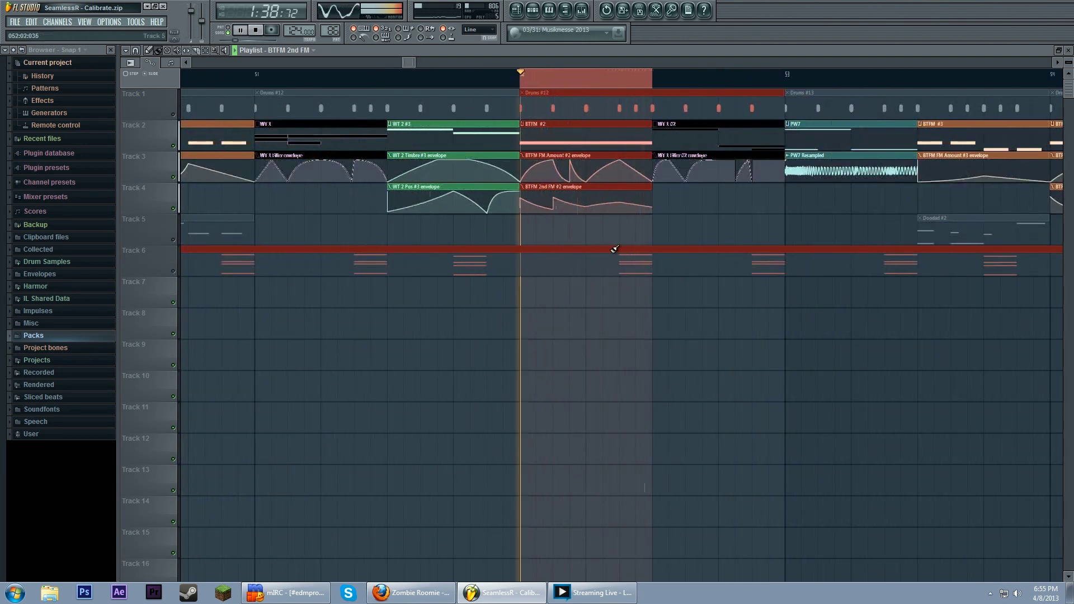
Step: Reshape the BTFM 2nd FM #2 envelope on Track 4 into a high second-quarter plateau followed by a shallow dip, auditioning the loop
key(space)
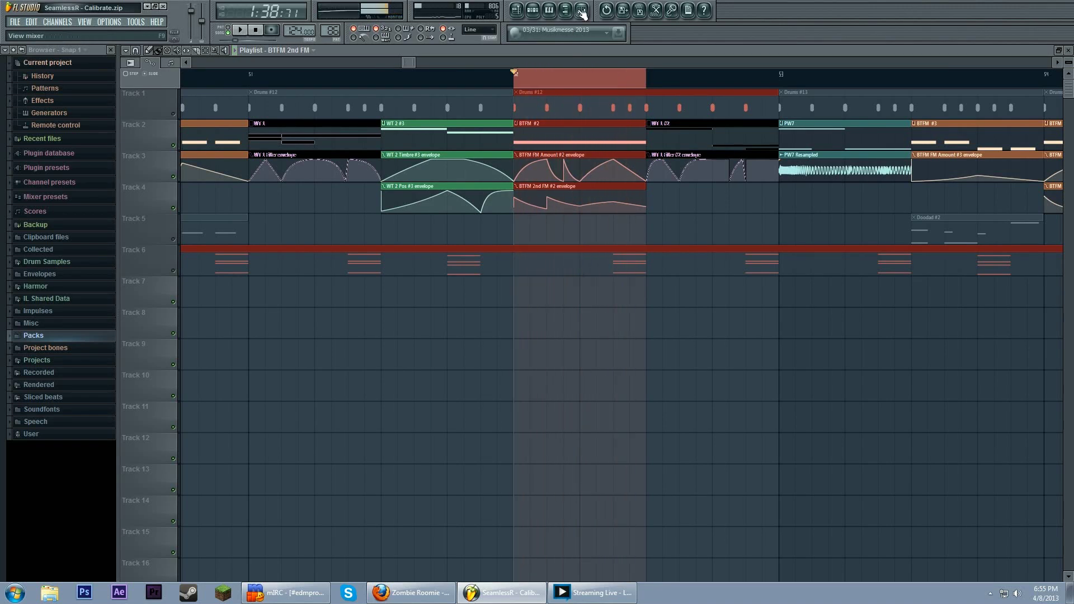
click(592, 233)
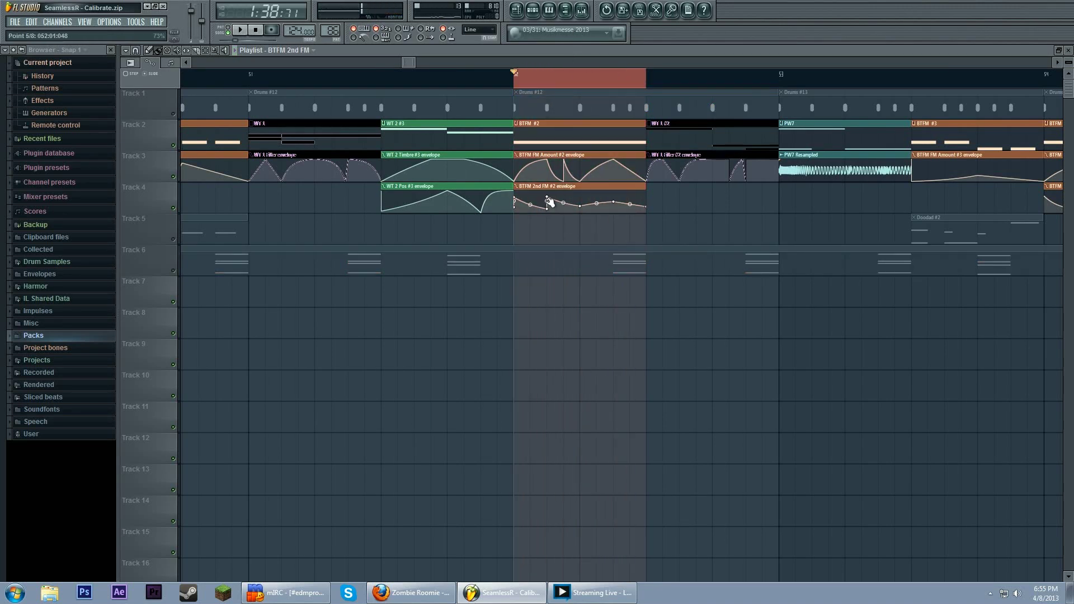
drag(549, 202, 616, 220)
key(space)
key(space)
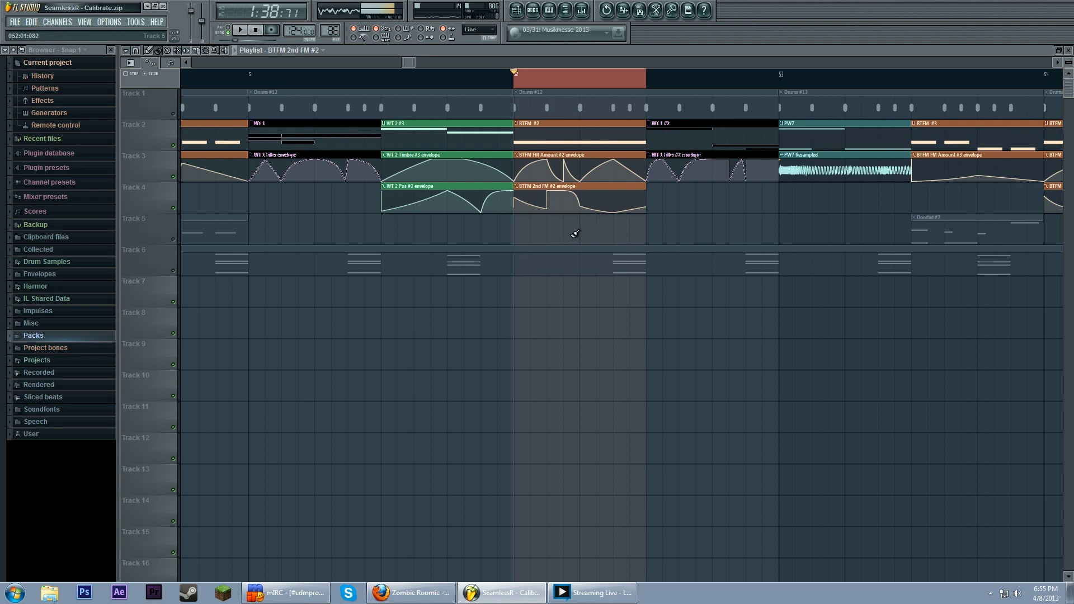
key(space)
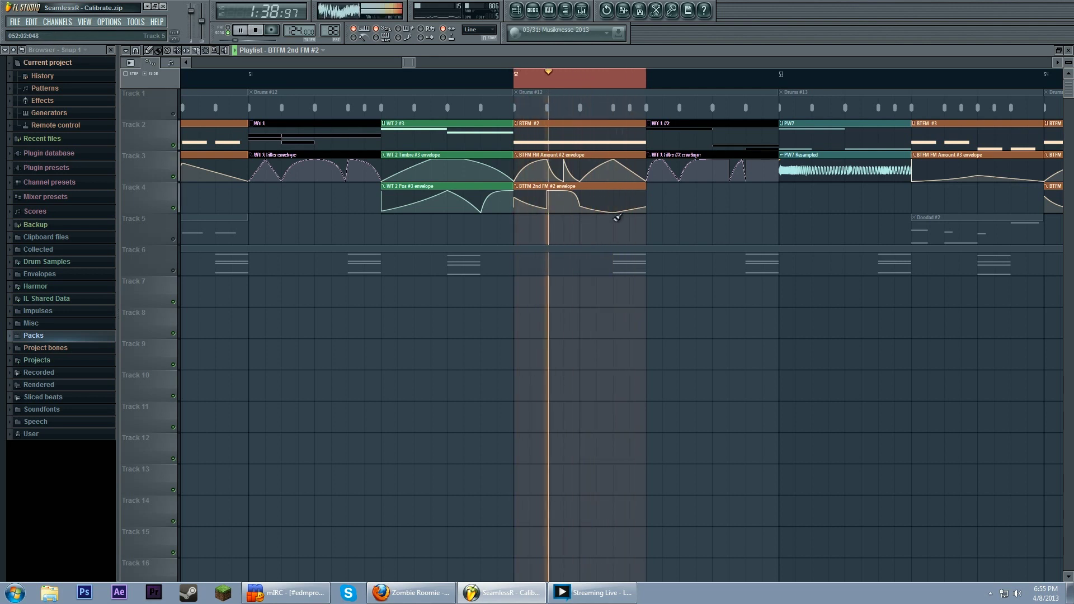
mouse_move(617, 213)
mouse_down()
mouse_move(617, 196)
mouse_move(617, 207)
mouse_up()
key(space)
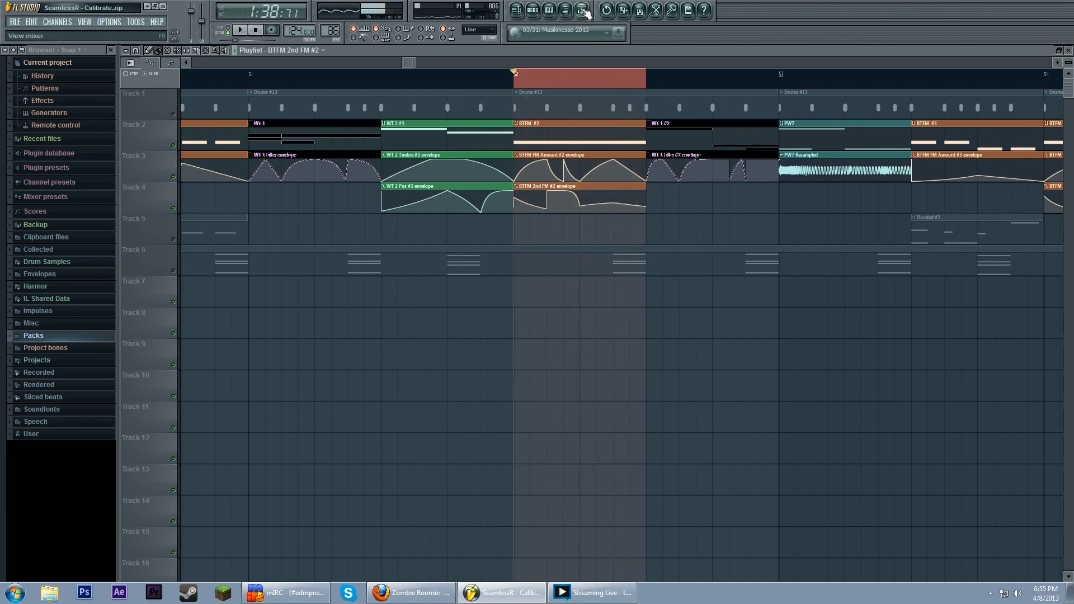
Step: Examine the oscillator waveforms of operators 2 to 6 in the BTFM 1 channel's Sytrus
click(532, 10)
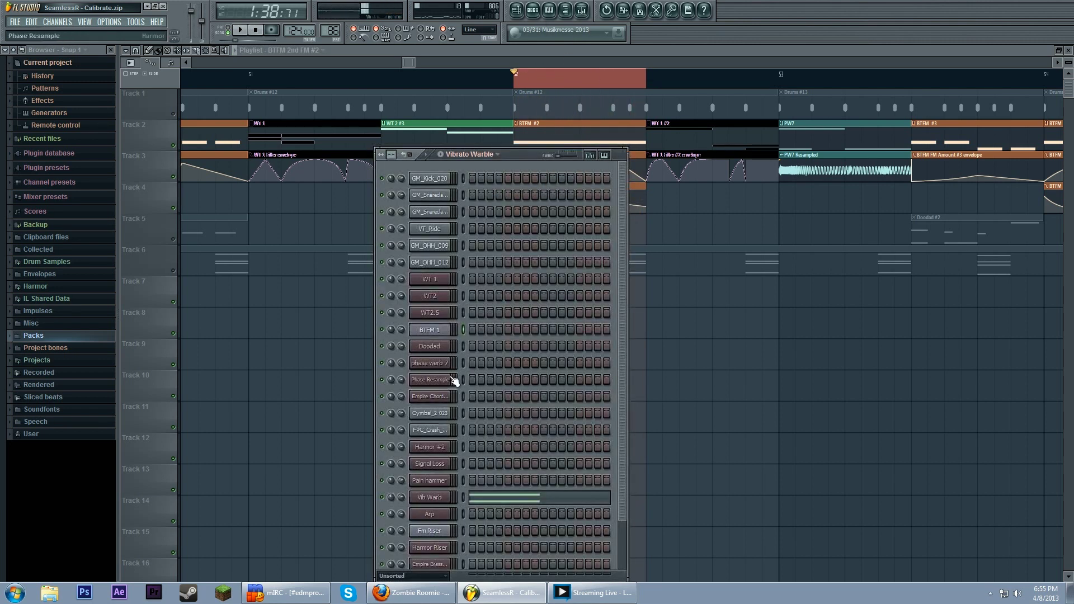
click(441, 335)
click(639, 220)
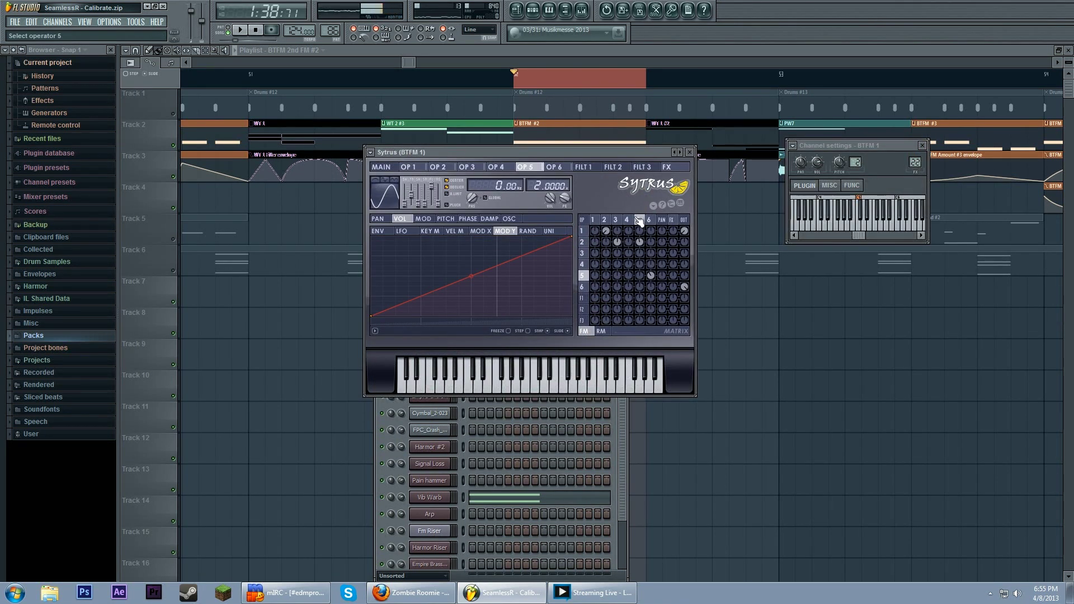
click(512, 219)
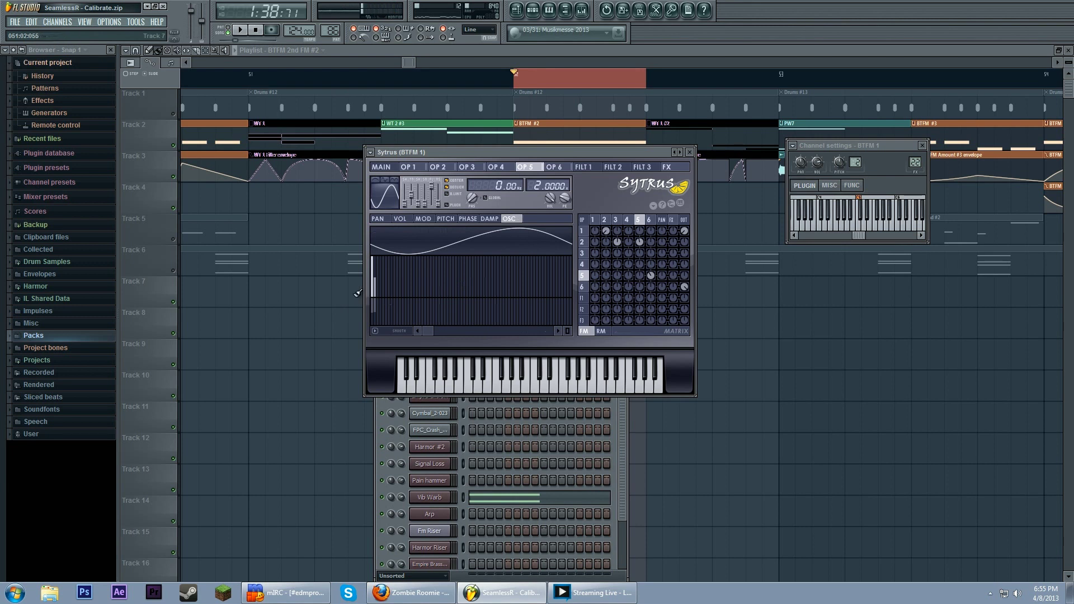
click(649, 221)
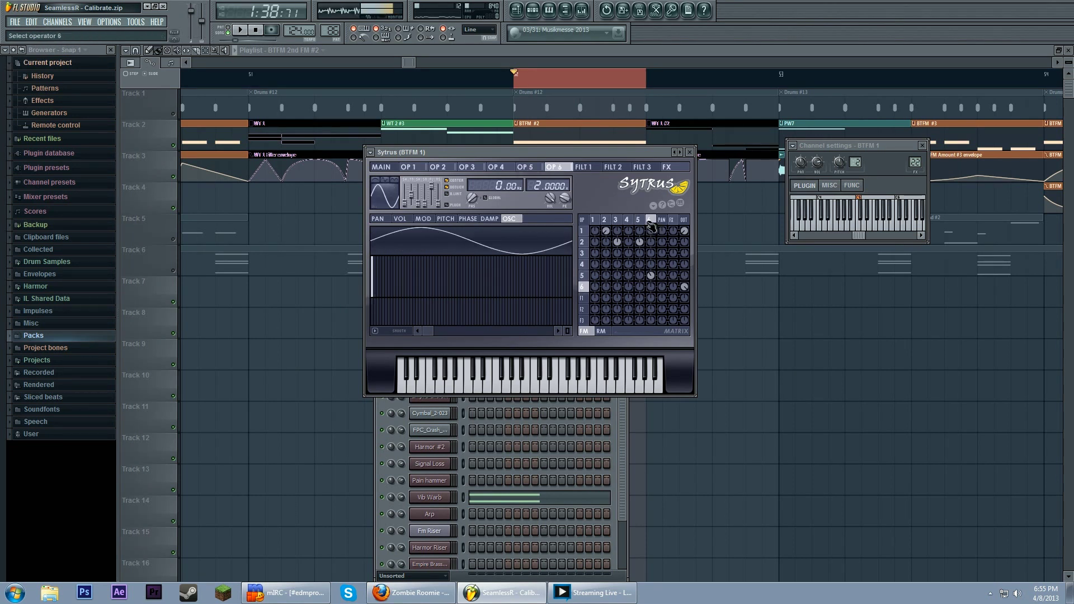
click(644, 221)
click(615, 220)
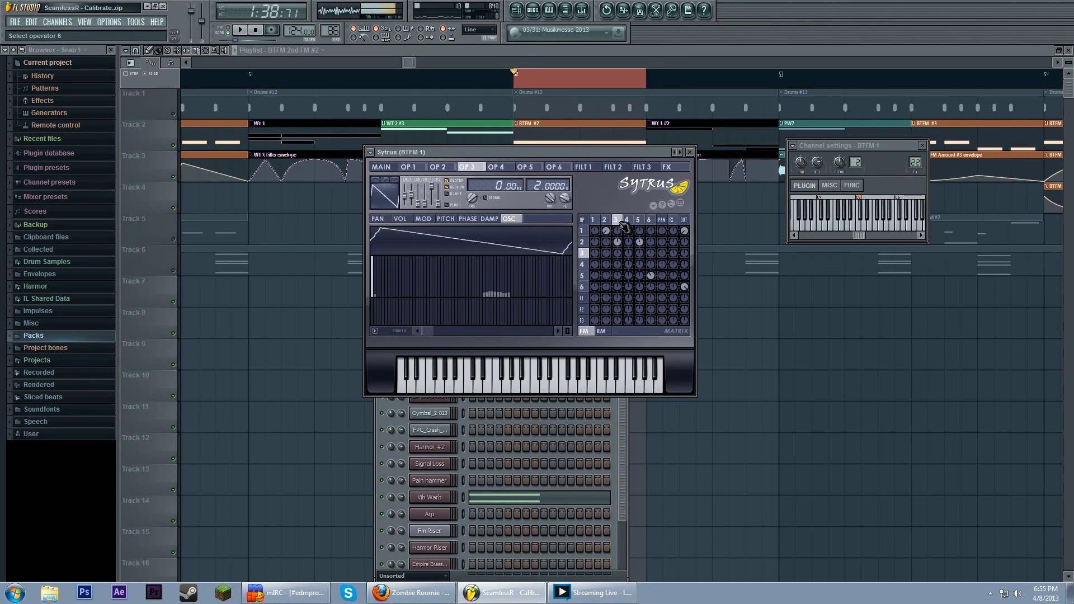
click(626, 220)
click(637, 220)
click(604, 220)
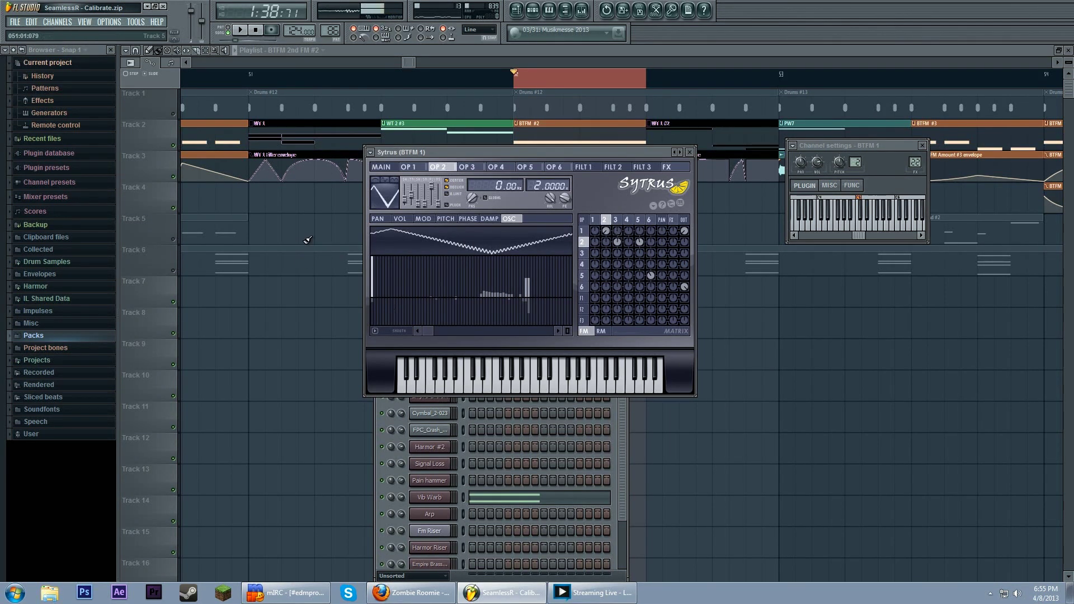
Step: Play the loop while varying the phase of operator 2's first harmonic and the high harmonics around number 56
click(240, 29)
click(378, 311)
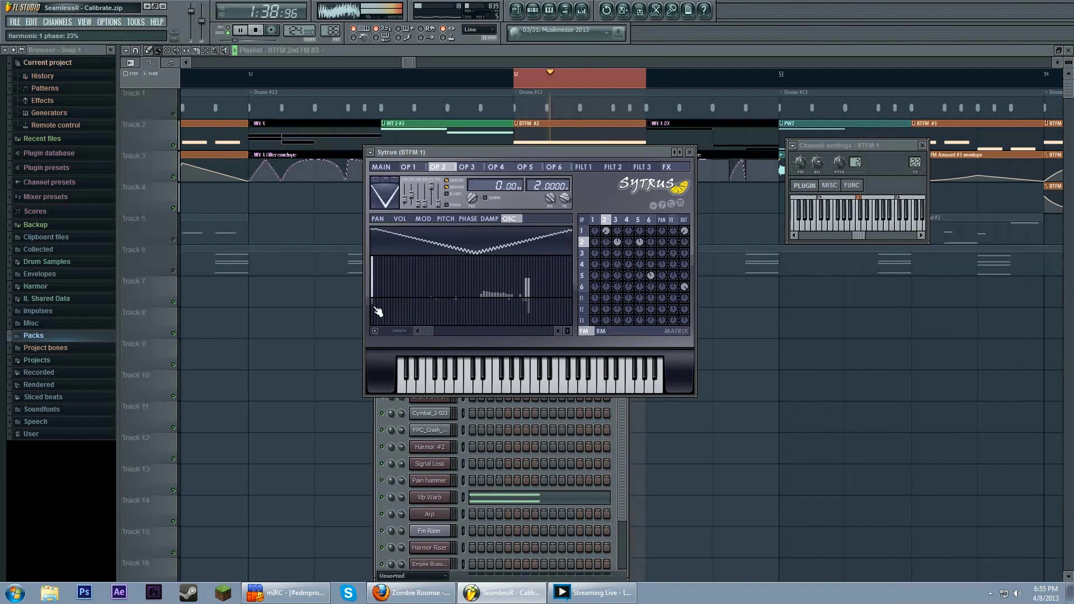
drag(378, 315, 378, 317)
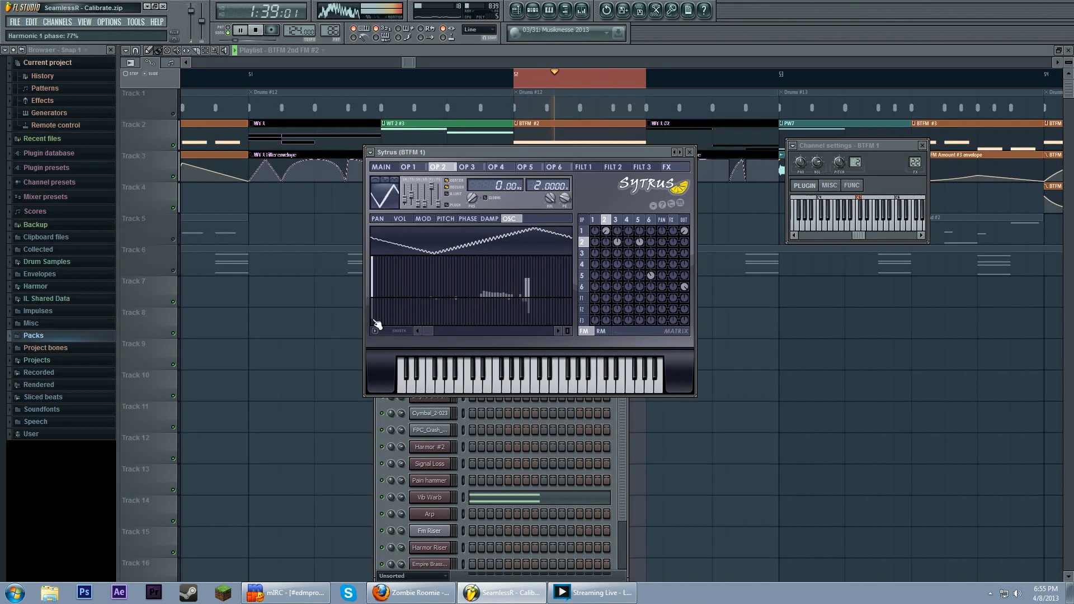
click(373, 319)
click(373, 302)
drag(528, 309, 527, 317)
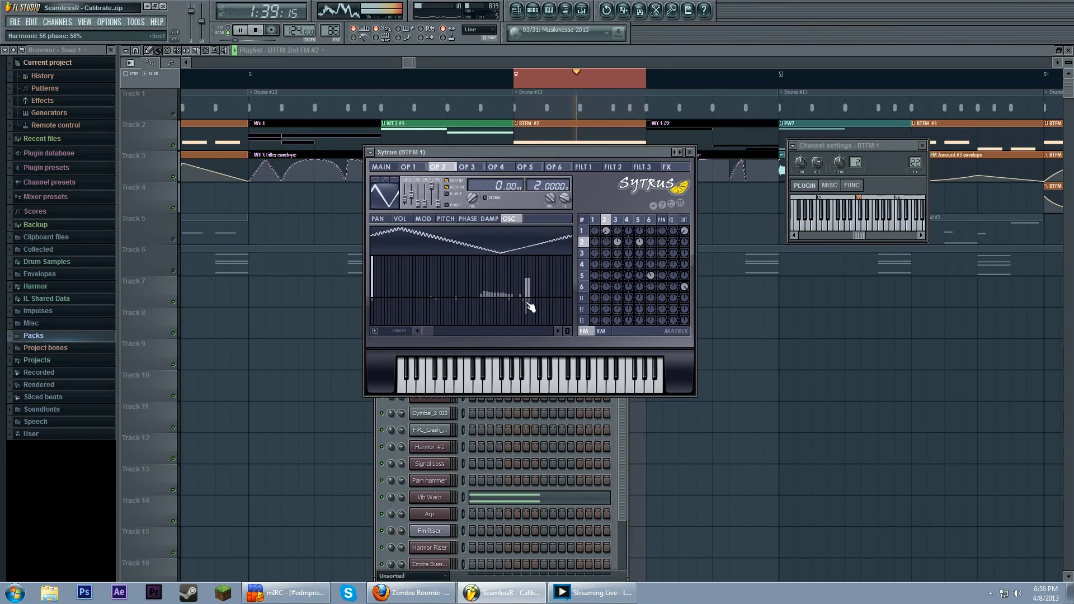
Step: Shift the first-harmonic phase of operator 3 and set operator 5's first-harmonic phase to 23%
click(615, 219)
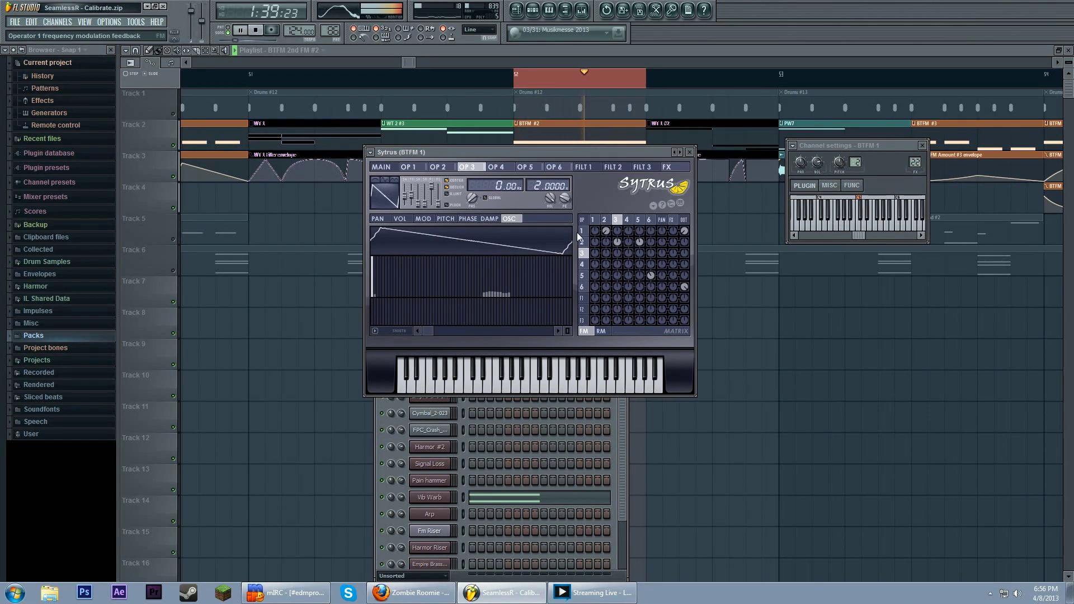
click(374, 310)
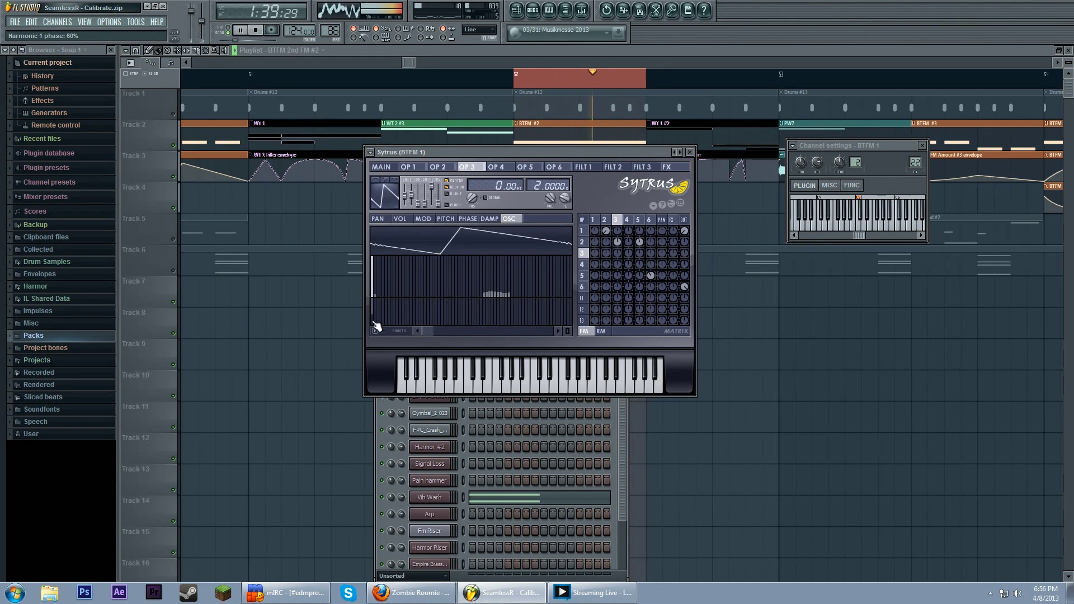
click(637, 221)
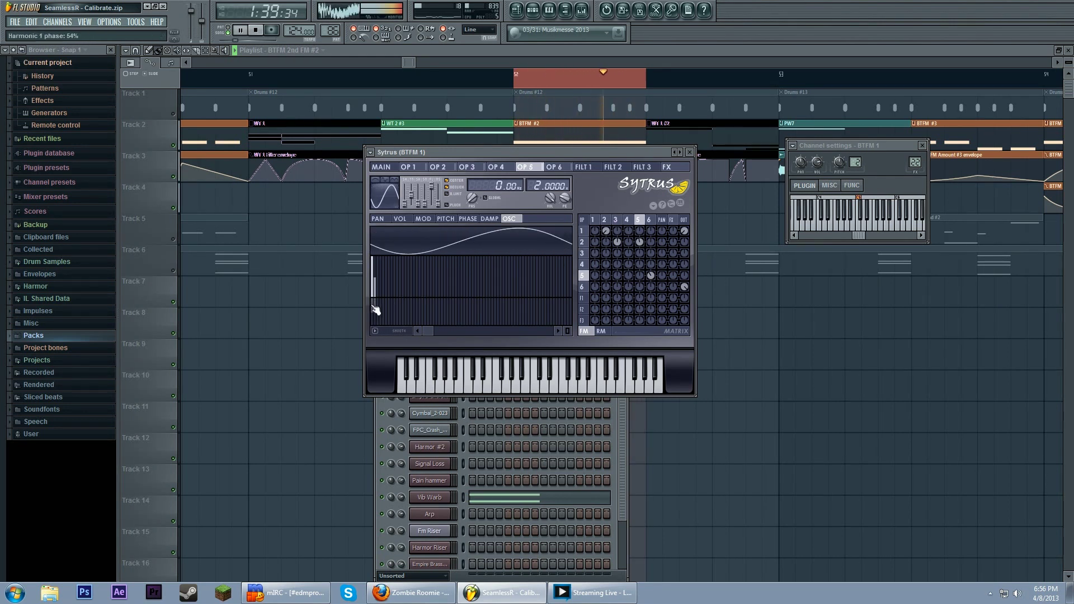
mouse_move(375, 307)
mouse_down()
mouse_move(377, 325)
mouse_move(376, 307)
mouse_move(378, 317)
mouse_up()
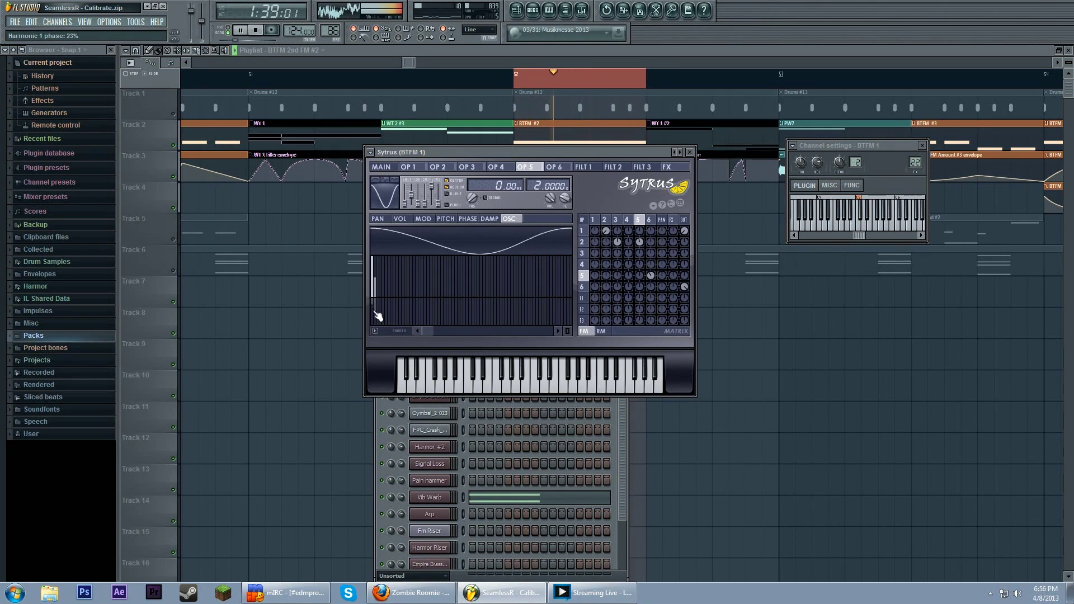
Step: Stop playback, open the BTFM 1 channel's mixer track, Insert 22, and replay the loop to check its effects and levels
click(256, 32)
double_click(915, 161)
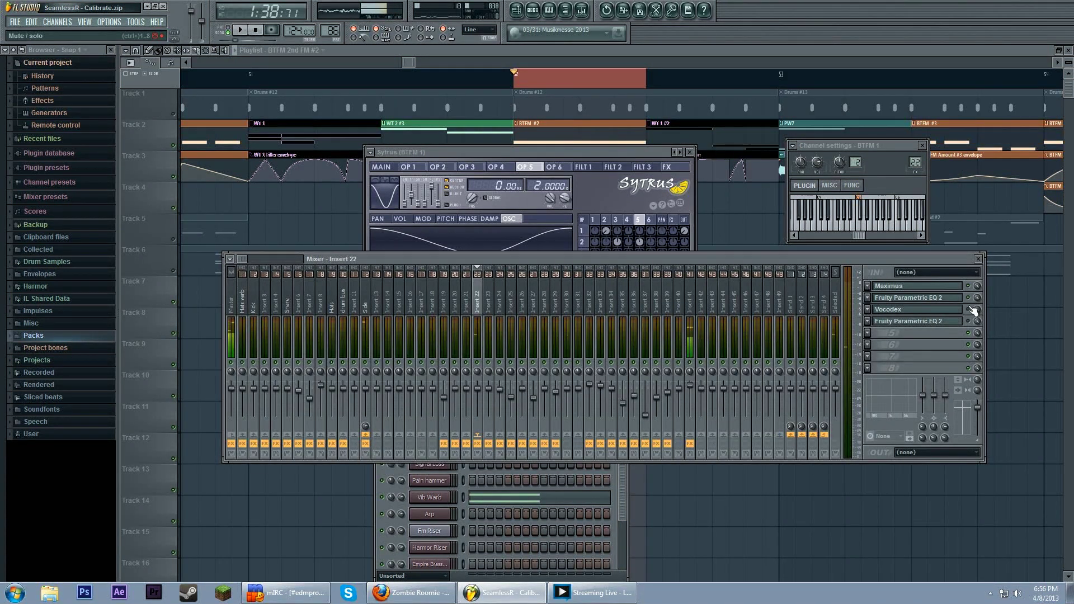
click(244, 32)
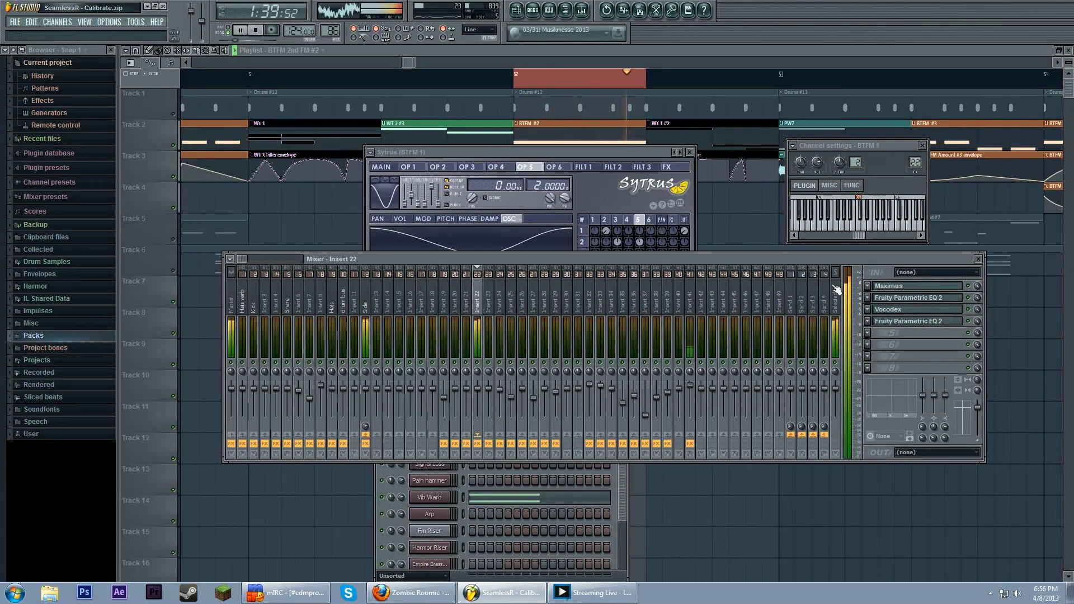
Step: Loop all of bar 50 in the playlist, covering the first BTFM clip and its envelopes, and play it
drag(268, 190, 523, 191)
click(238, 80)
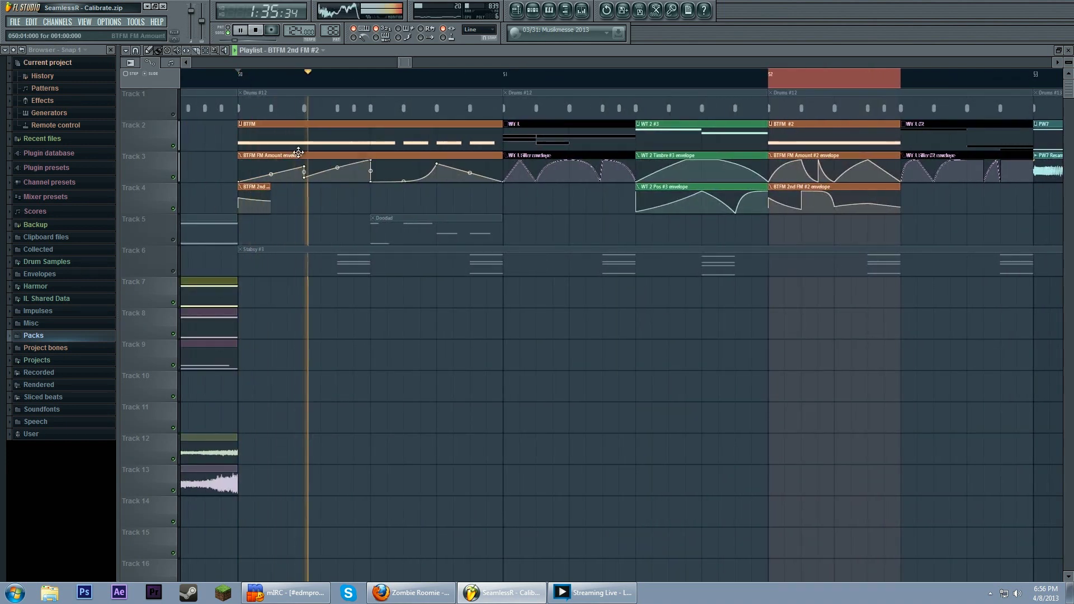
drag(302, 151, 448, 167)
key(space)
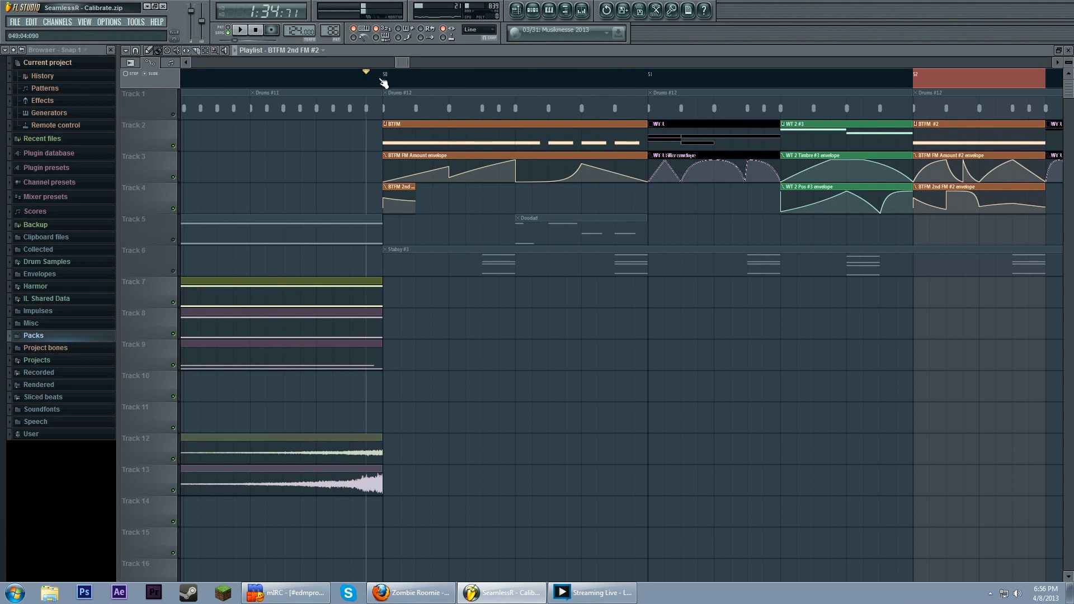
drag(383, 76, 648, 89)
key(space)
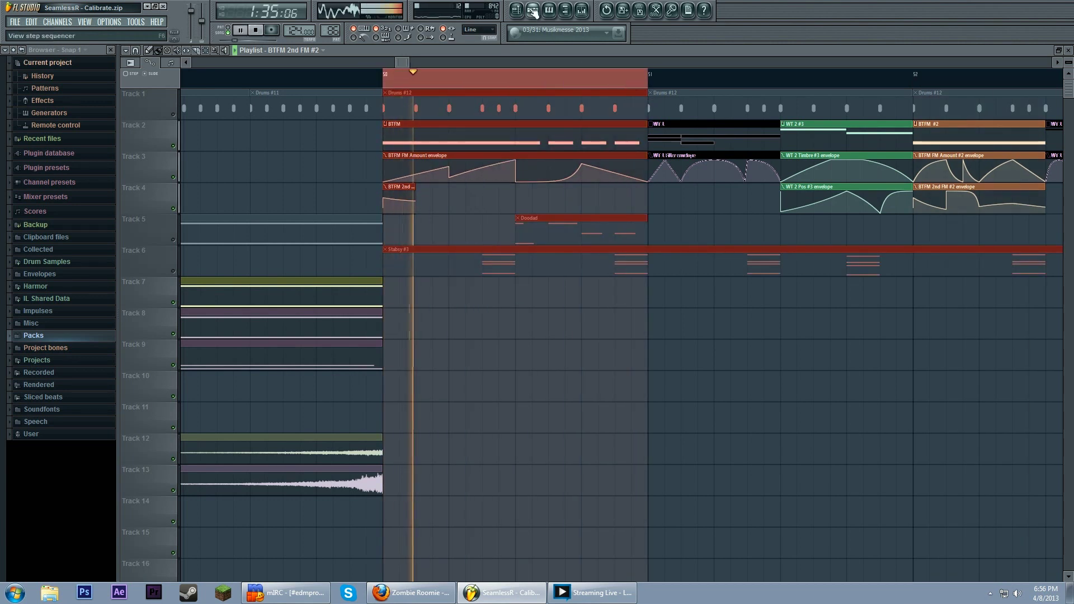
Step: Open Vocodex on BTFM 1's mixer track, Insert 22, to watch its bands during playback, and stop the loop
click(533, 10)
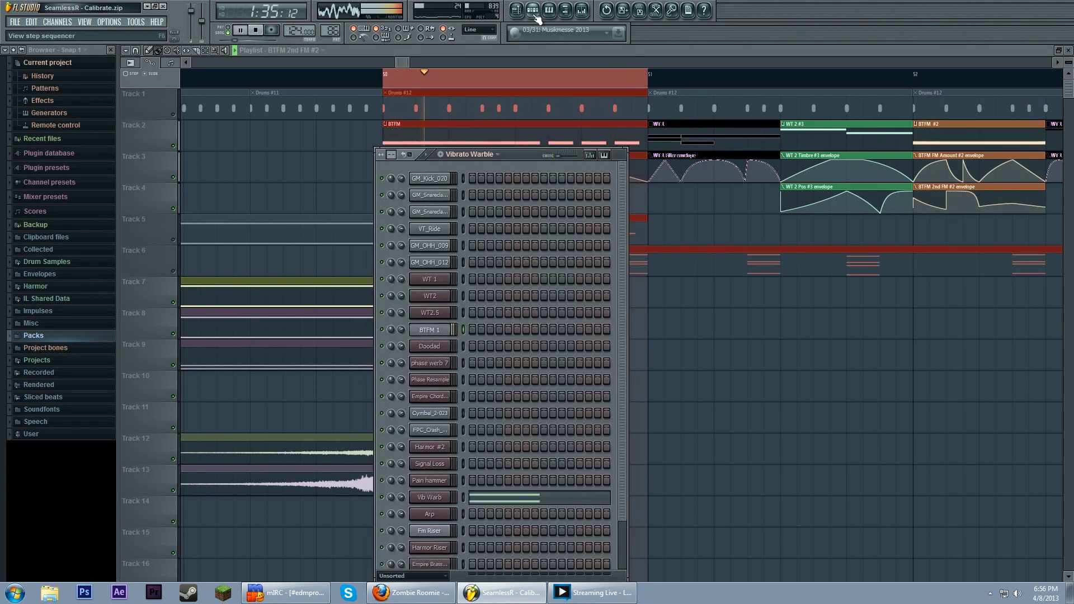
click(428, 334)
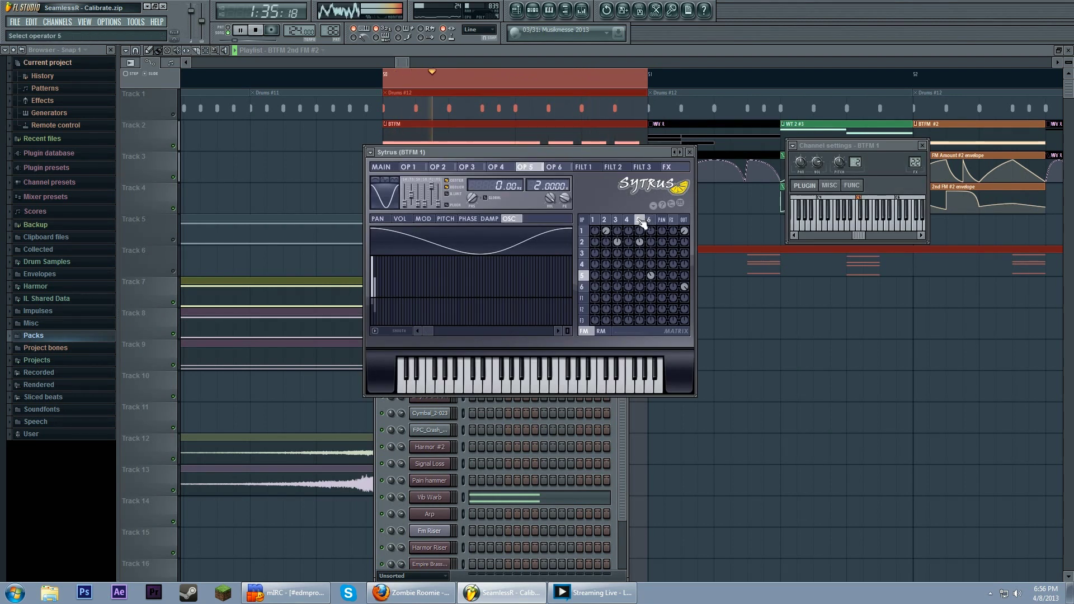
double_click(914, 163)
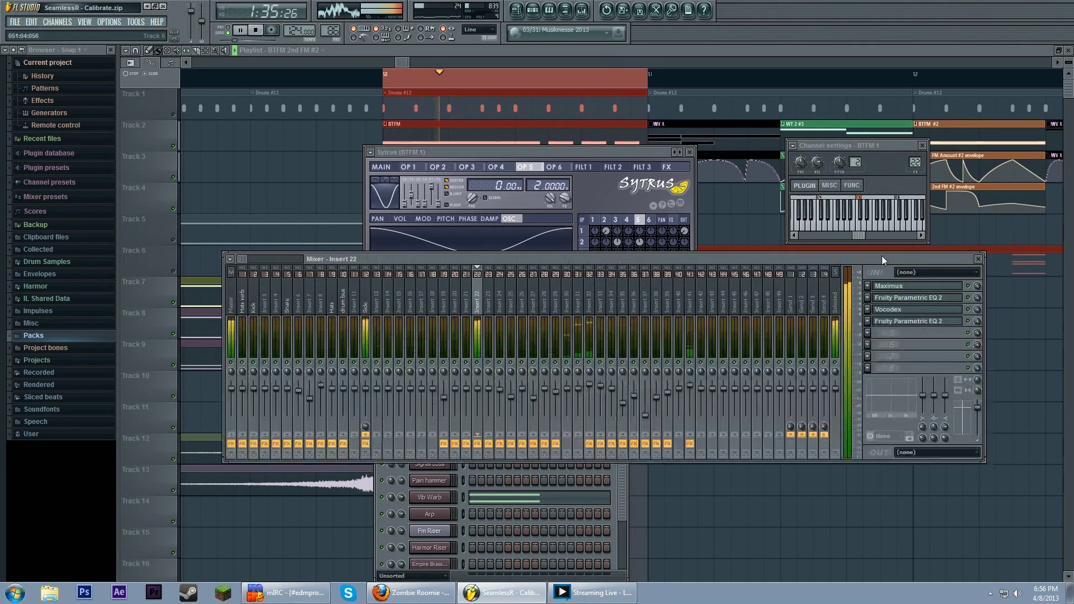
click(891, 310)
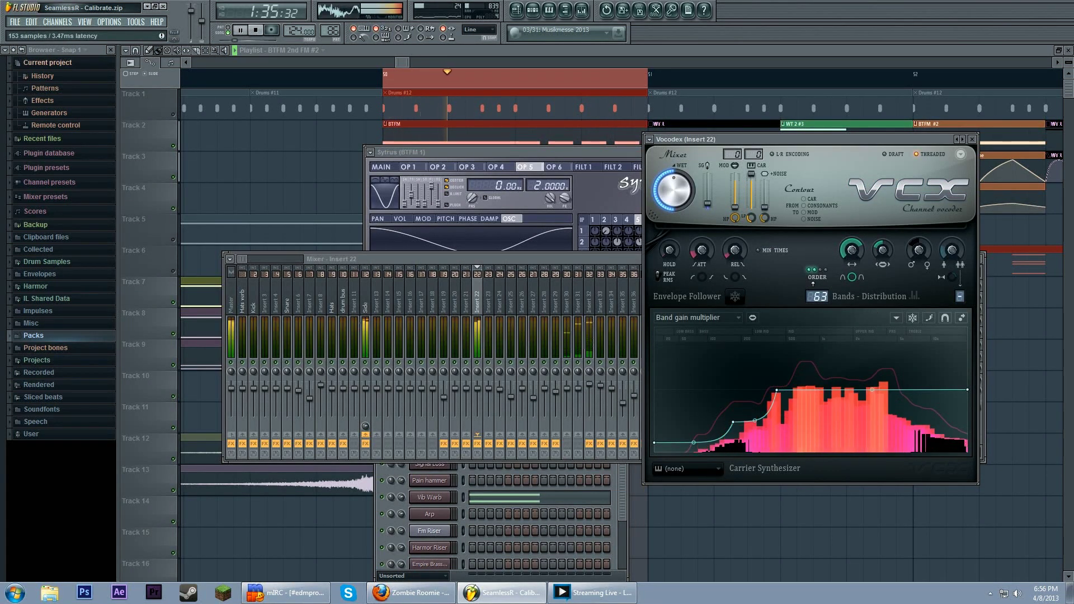
key(space)
Step: With bar 50 playing, set Sytrus's first-harmonic phase to 6% on operator 5 and 0% on operator 3
click(543, 258)
click(554, 171)
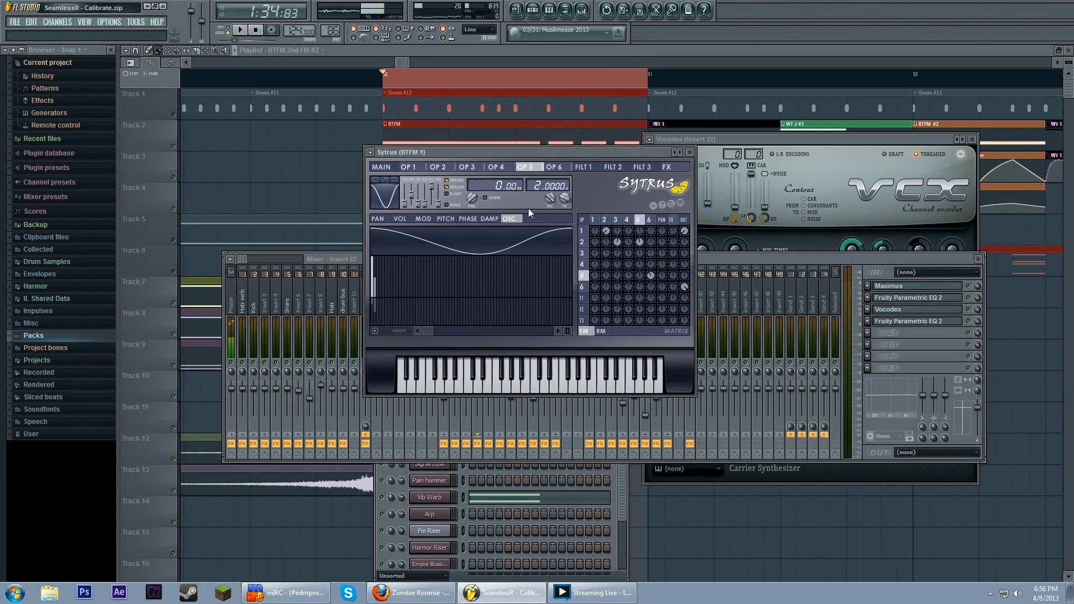
key(space)
drag(375, 305, 374, 311)
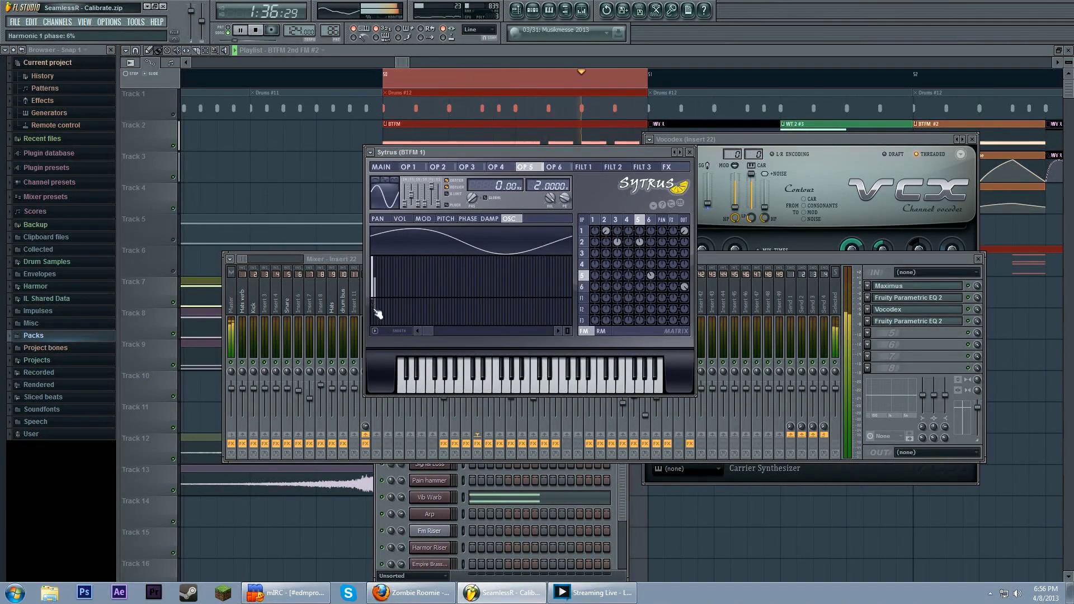
click(615, 219)
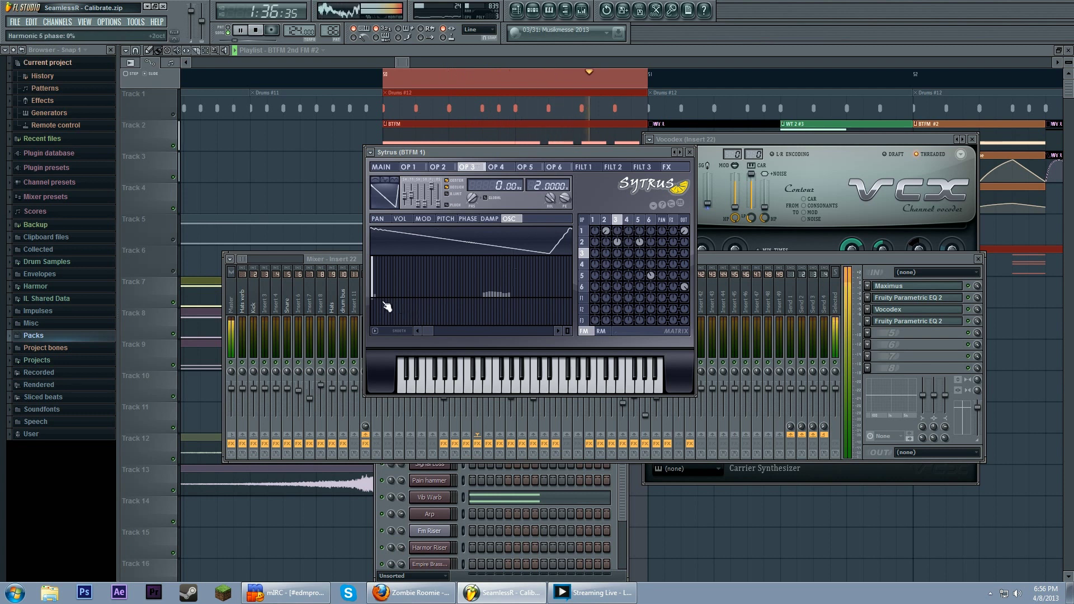
drag(375, 305, 374, 299)
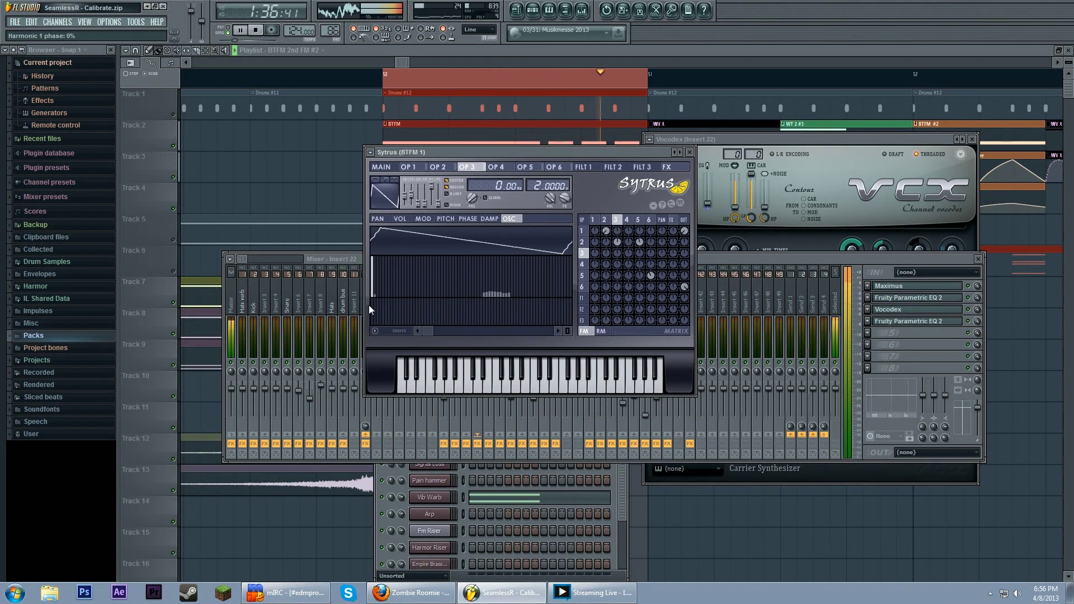
click(374, 301)
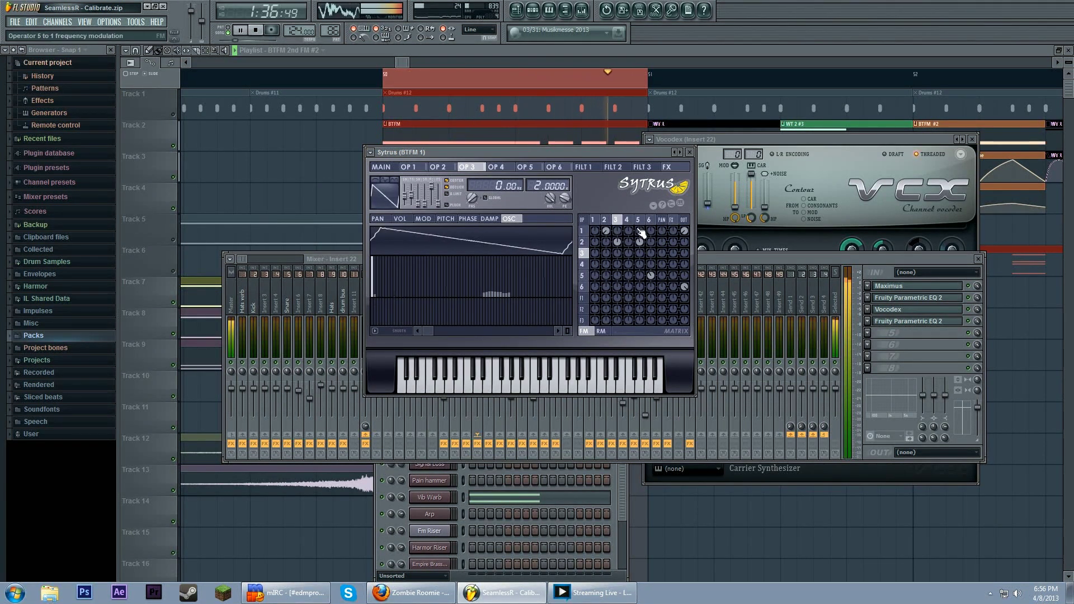
Step: Set operator 2's first-harmonic phase to 6% and adjust the phase of its high harmonics around number 57
click(605, 220)
click(375, 308)
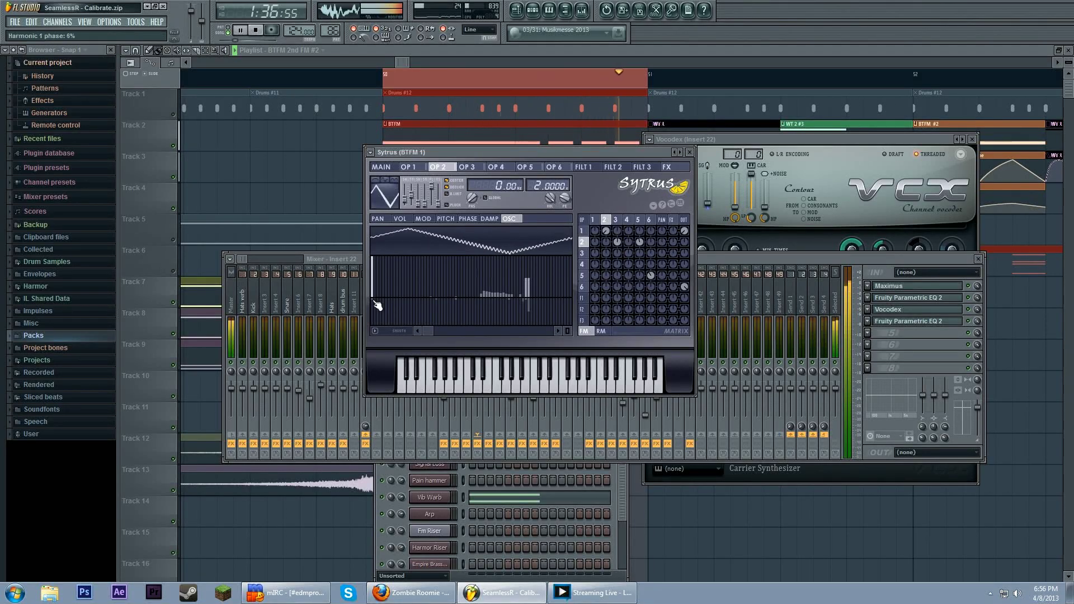
click(375, 311)
click(374, 309)
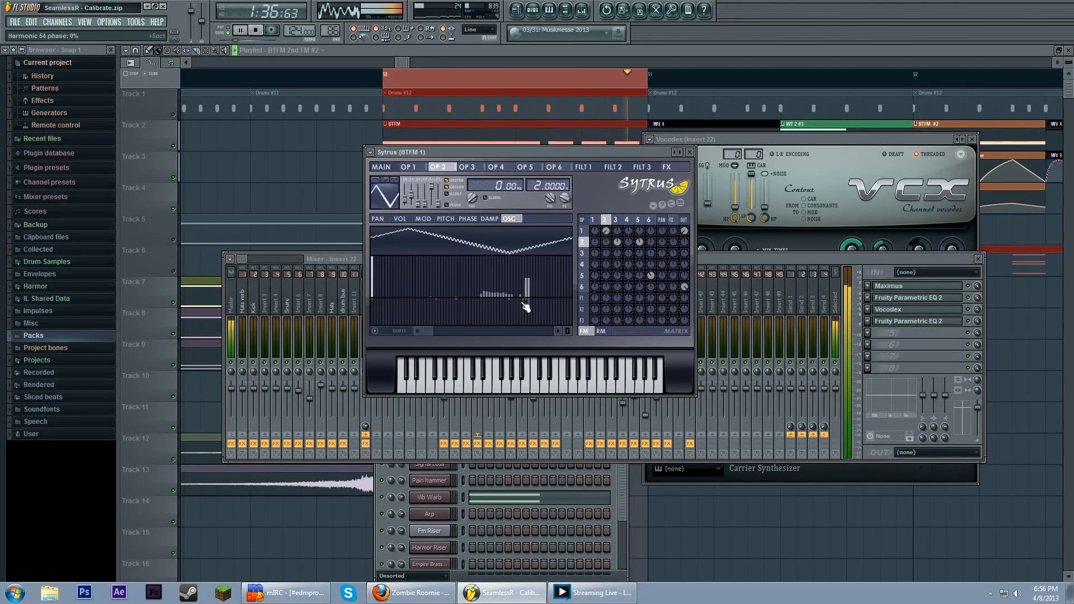
click(526, 304)
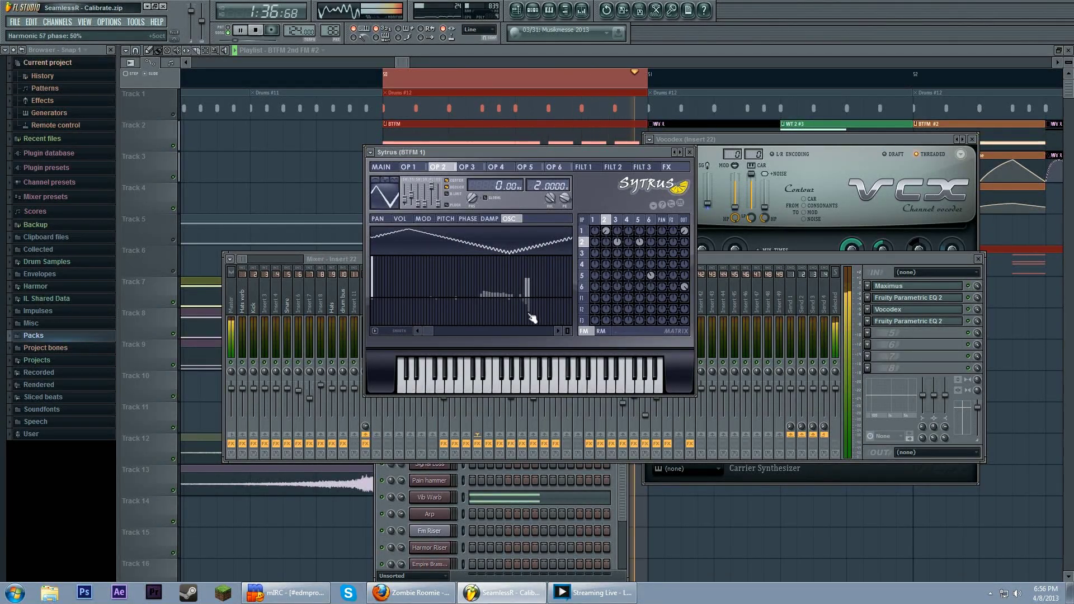
Step: Adjust the phase of operator 2's harmonic 58 and operator 5's first harmonic in Sytrus, and stop playback
click(531, 306)
click(530, 310)
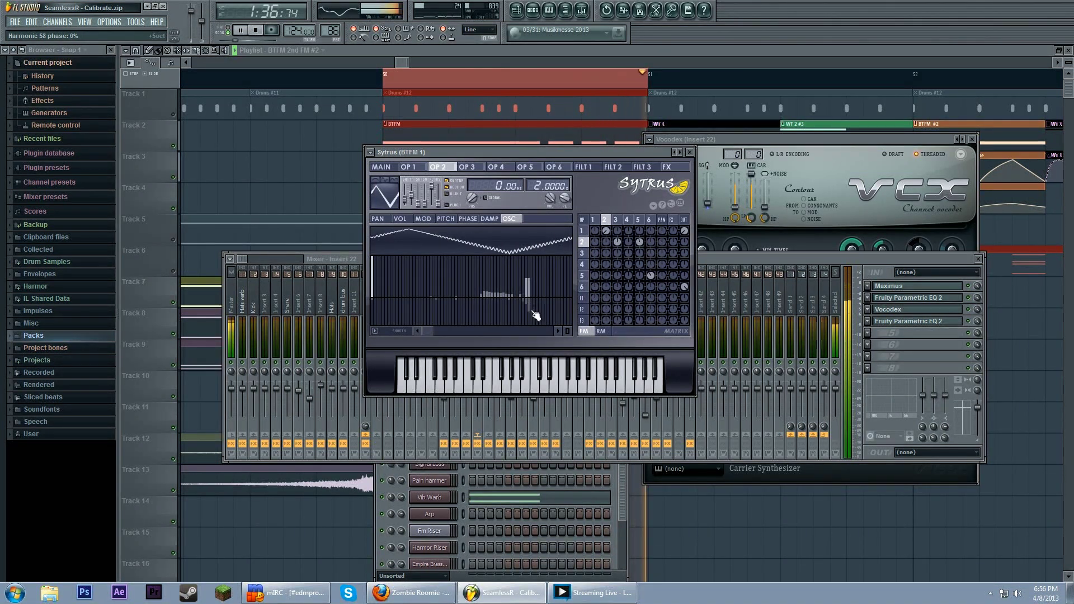
click(638, 220)
click(375, 312)
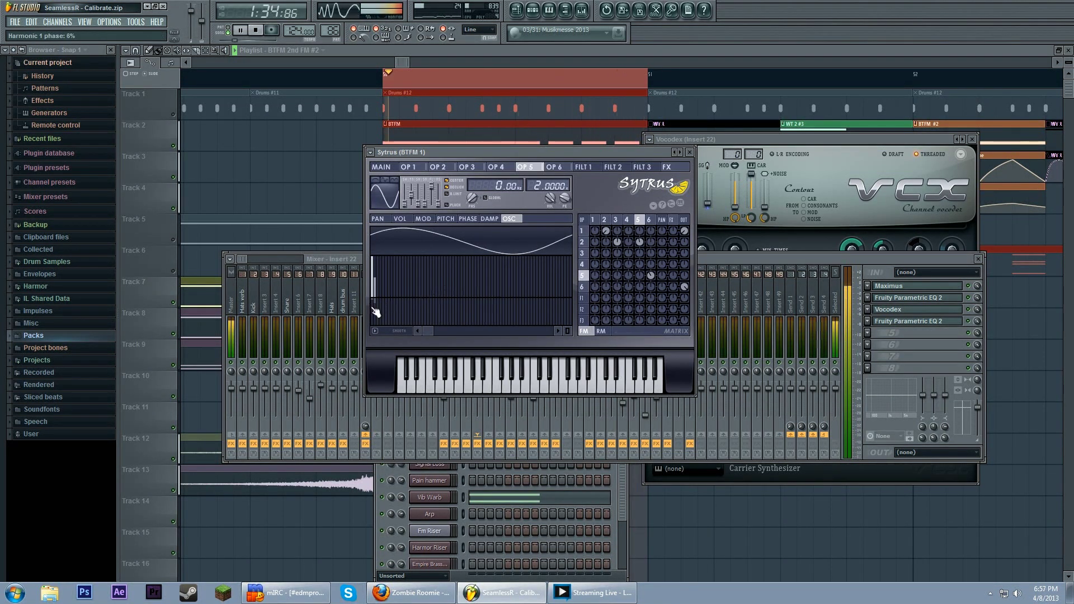
click(376, 317)
key(space)
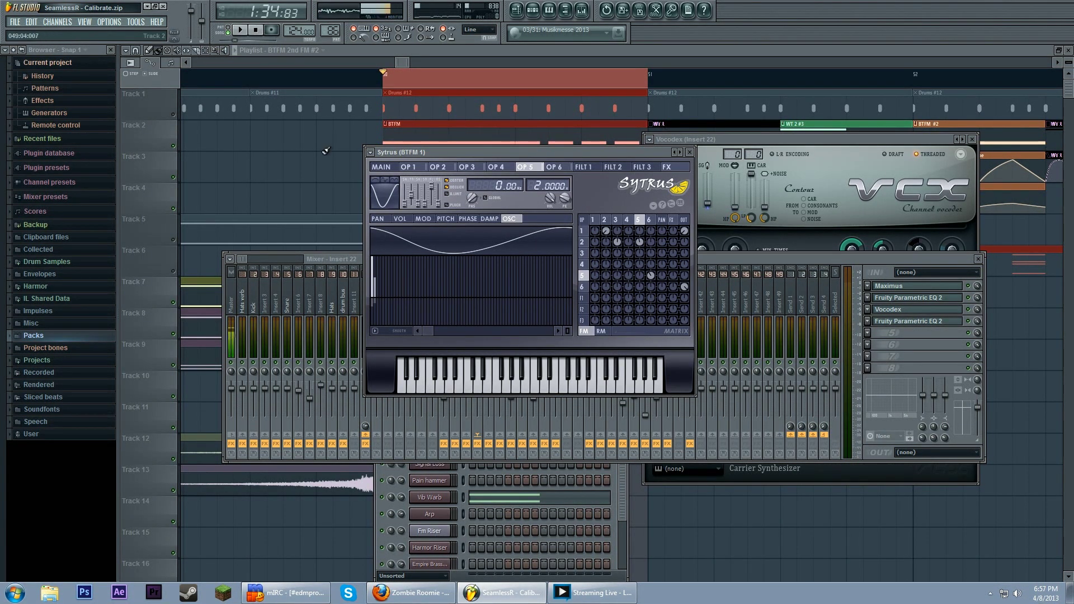
Step: Close the plugin and mixer windows, loop the WT 1 clip at bar 51 in the playlist, and play it once
key(F12)
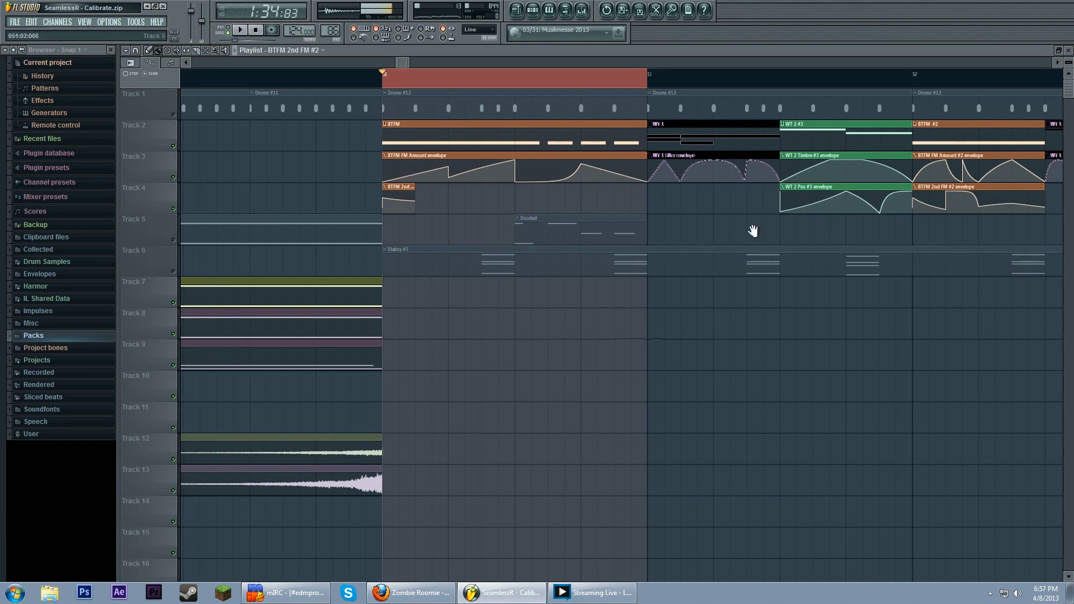
scroll(752, 230, down, 5)
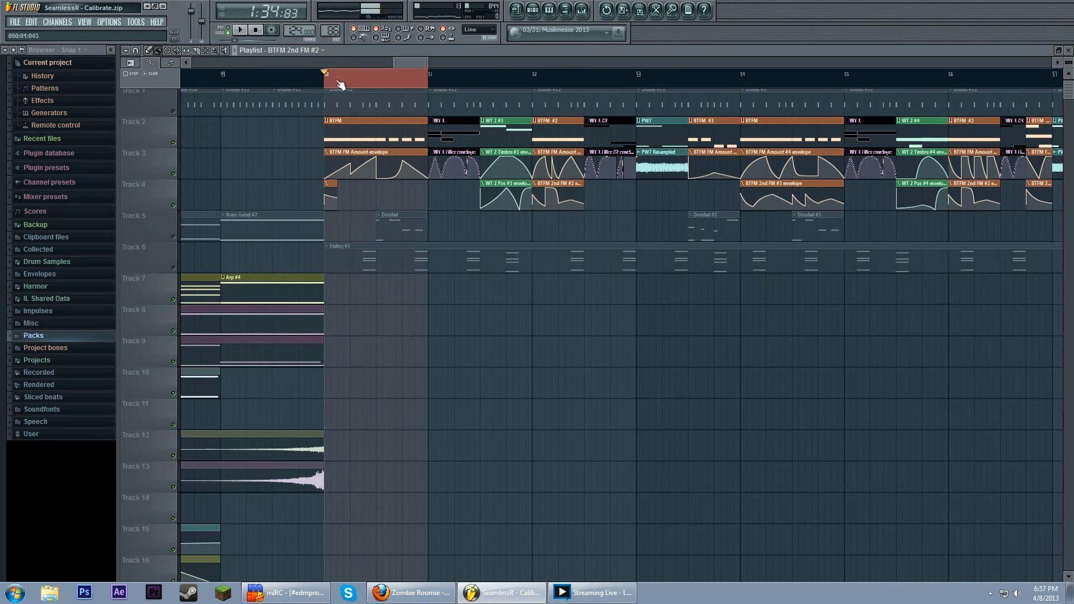
click(372, 81)
drag(431, 79, 481, 90)
key(space)
key(space)
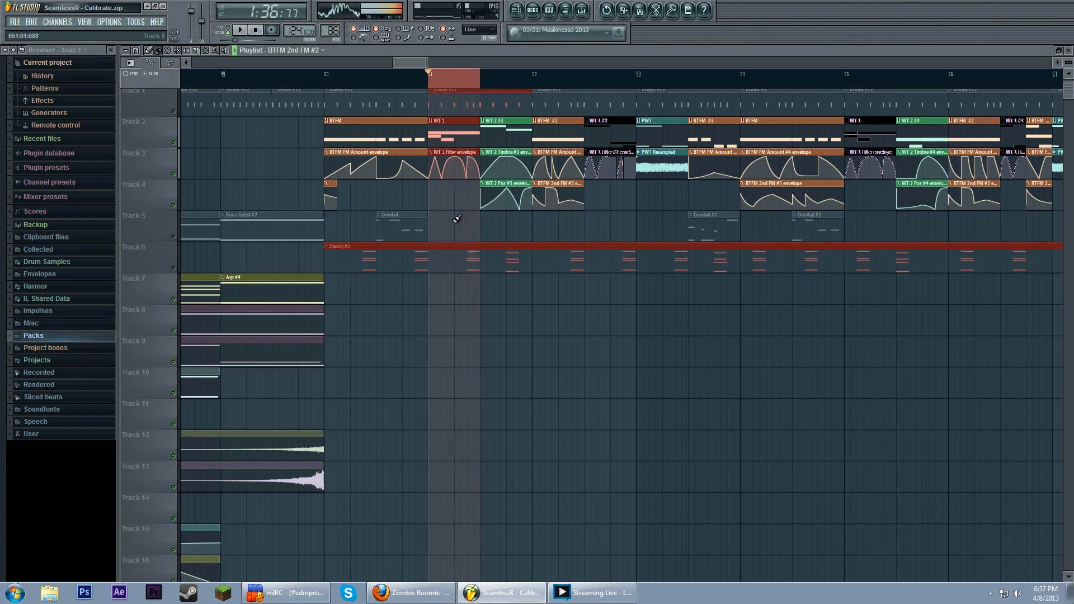
Step: Open the Harmor instrument of the WT 1 channel and show its image synthesis section
scroll(409, 202, up, 3)
scroll(541, 242, up, 1)
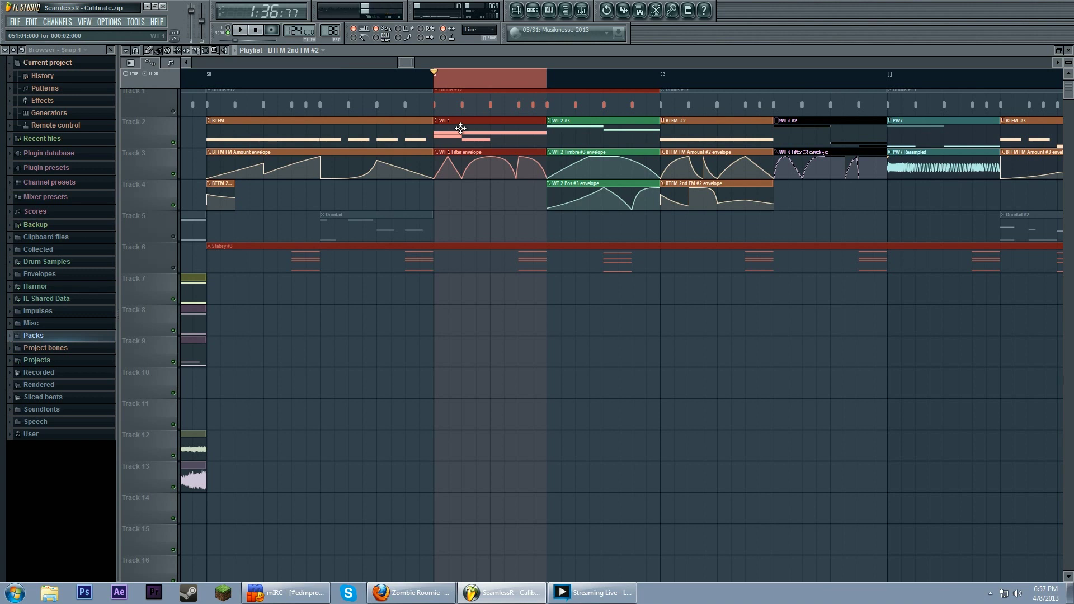
click(532, 10)
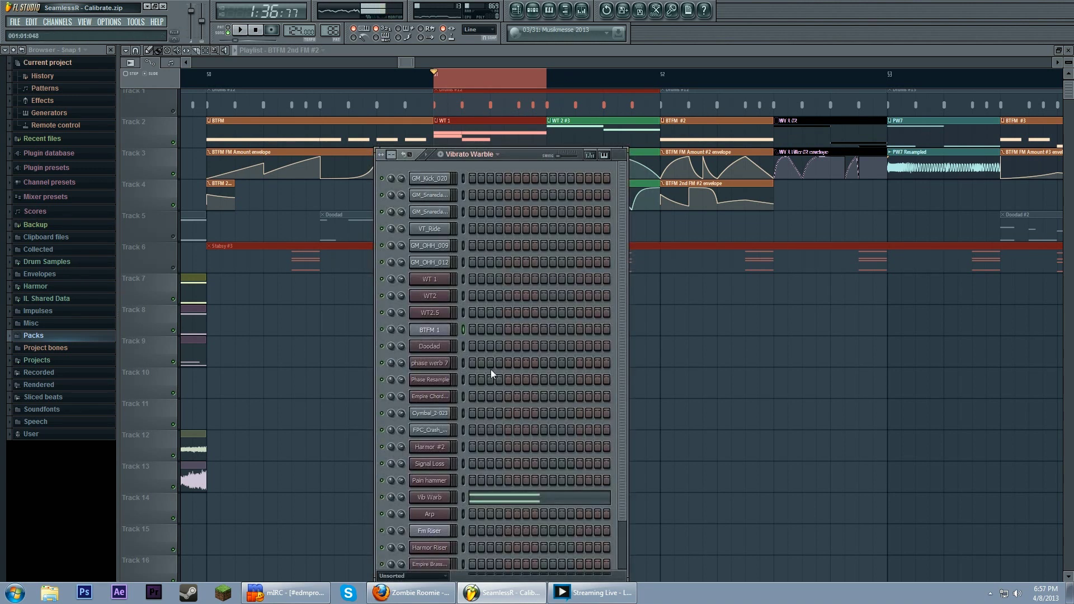
click(444, 280)
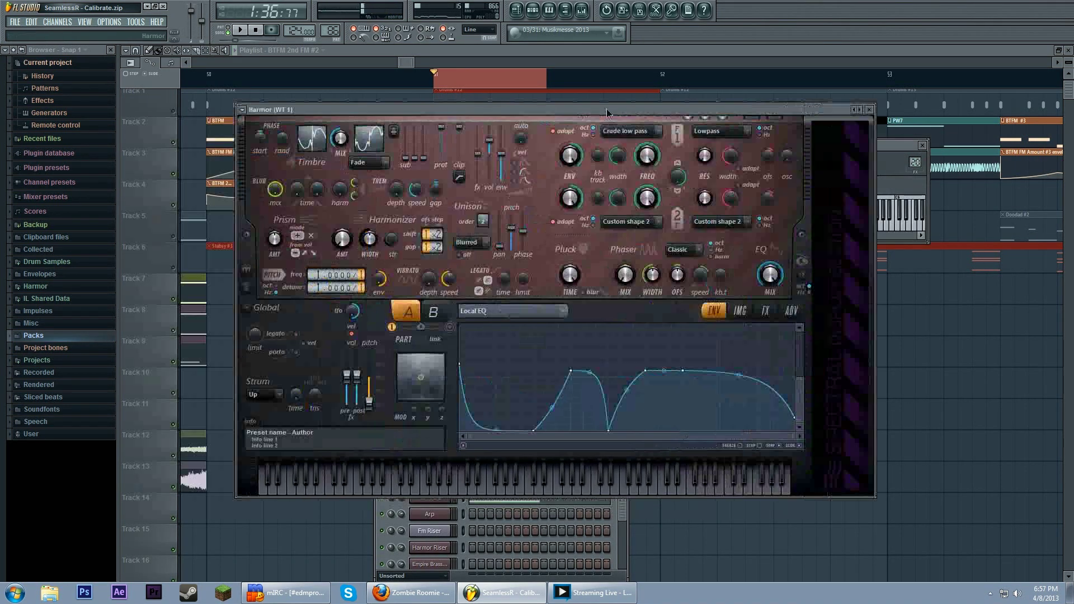
drag(608, 113, 617, 102)
click(749, 299)
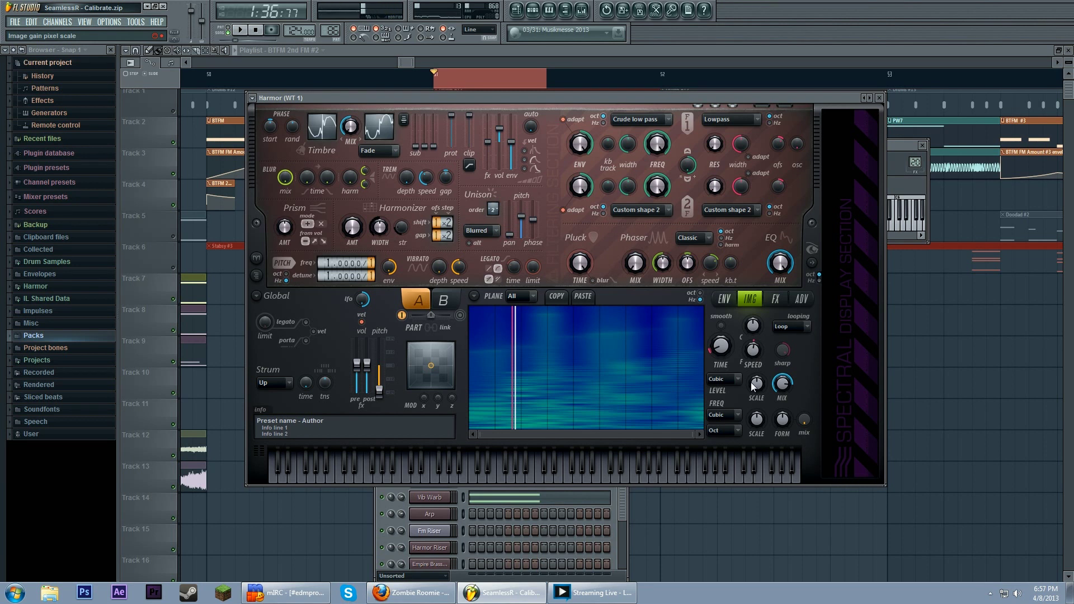
Step: Expand the Packs folder in the browser and audition WT 1's Harmor with single notes
click(67, 335)
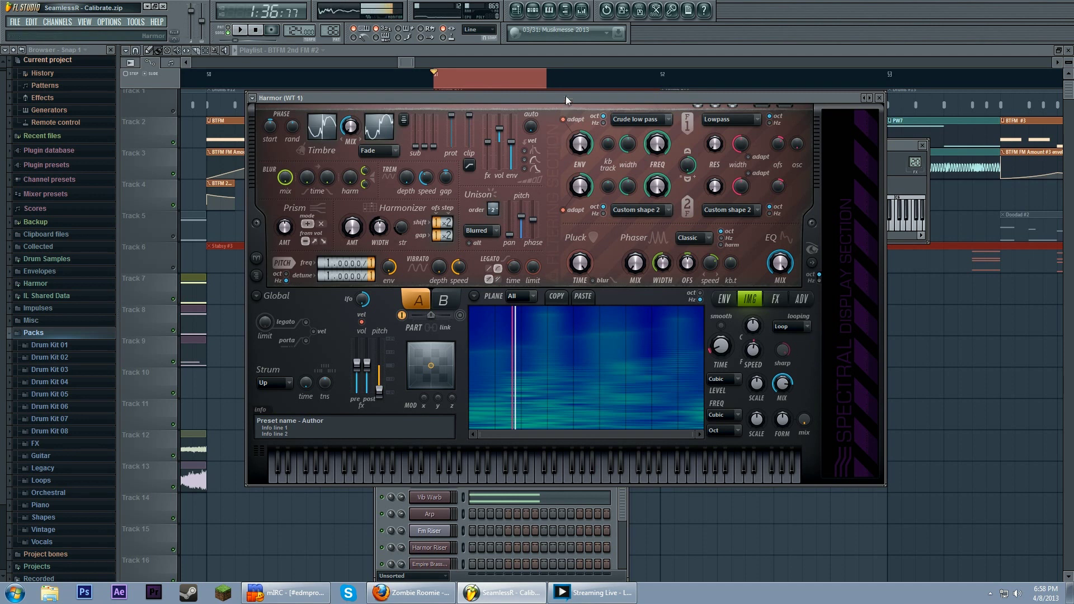
drag(566, 100, 601, 118)
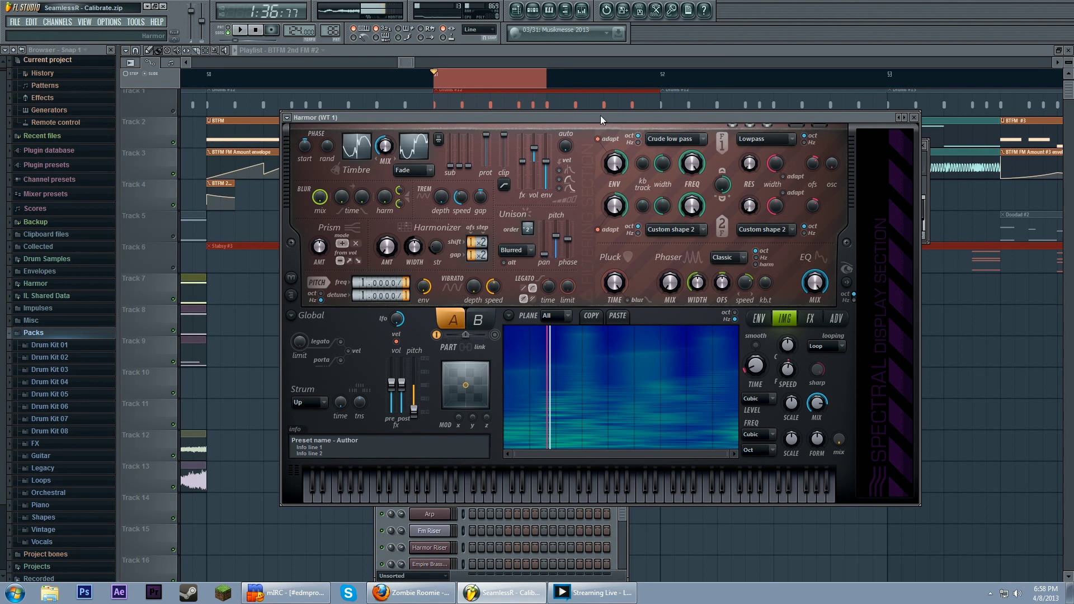
key(z)
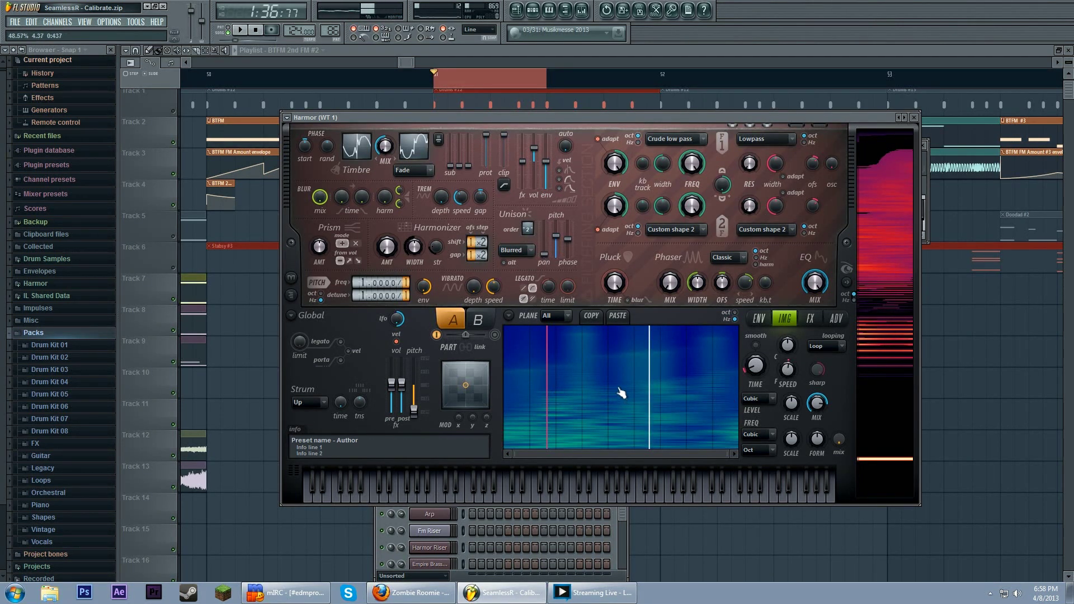
key(z)
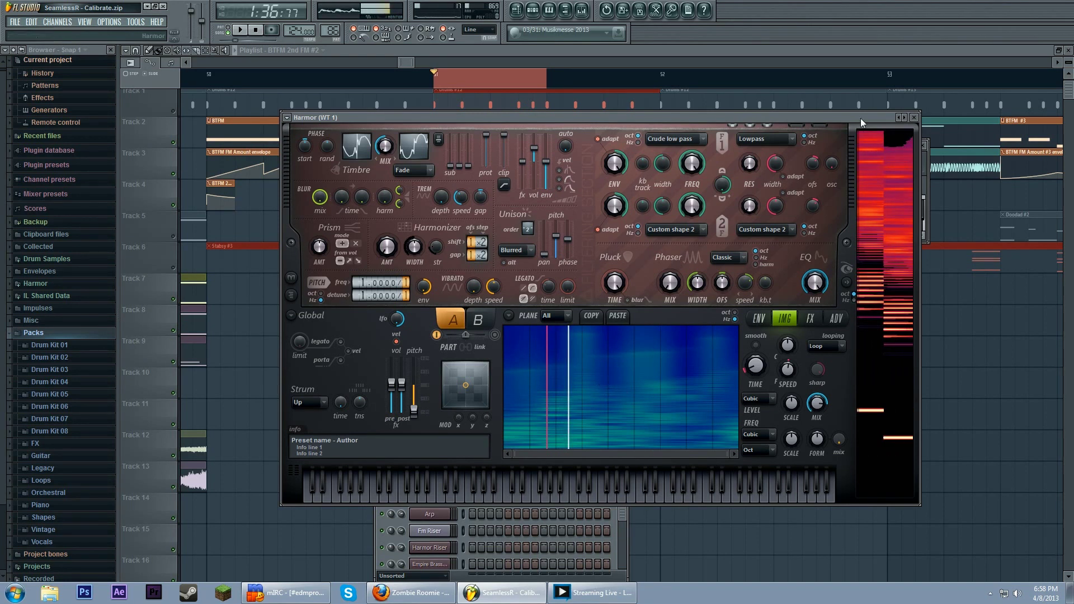
Step: Open WT 1's mixer track, Insert 20, to show its effect chain, and bring Harmor back to the front
drag(875, 120, 815, 123)
double_click(915, 161)
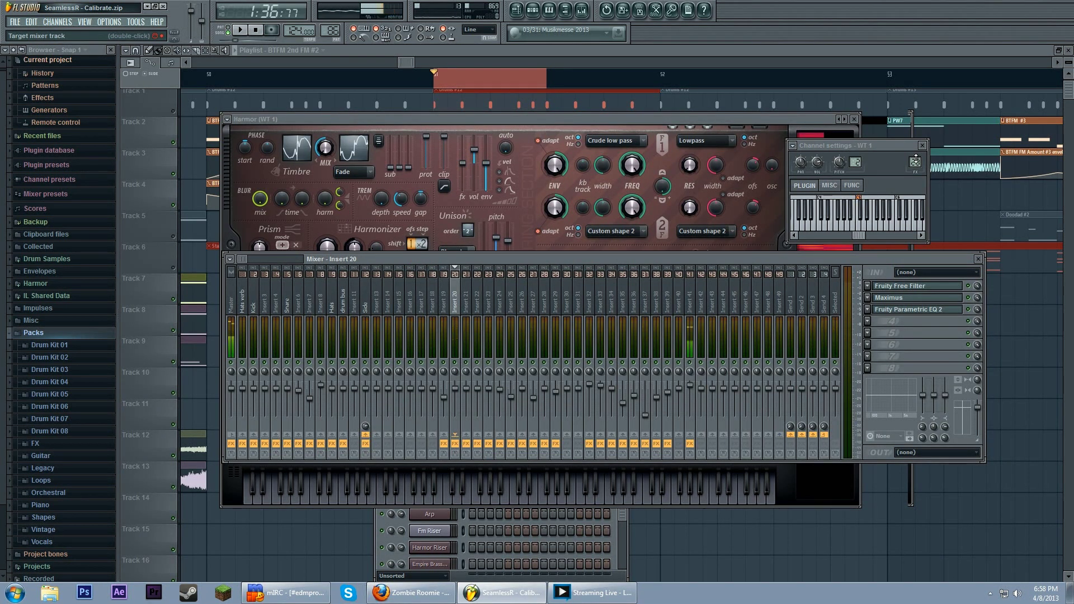
click(791, 119)
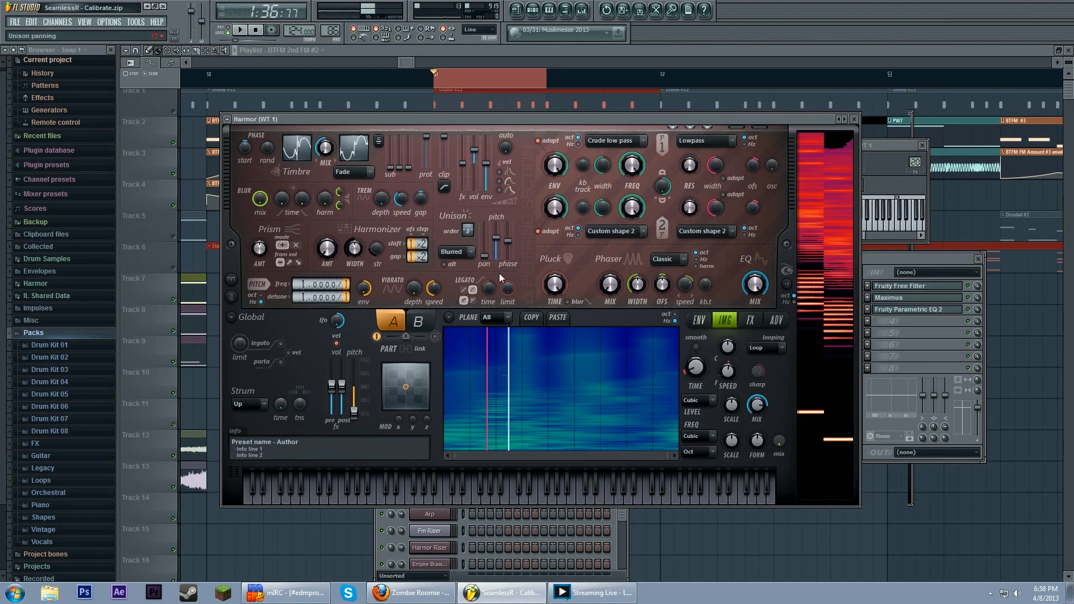
Step: Display the Harmonic unison pitch envelope of WT 1's Harmor and look through the other envelope targets
click(696, 320)
click(459, 319)
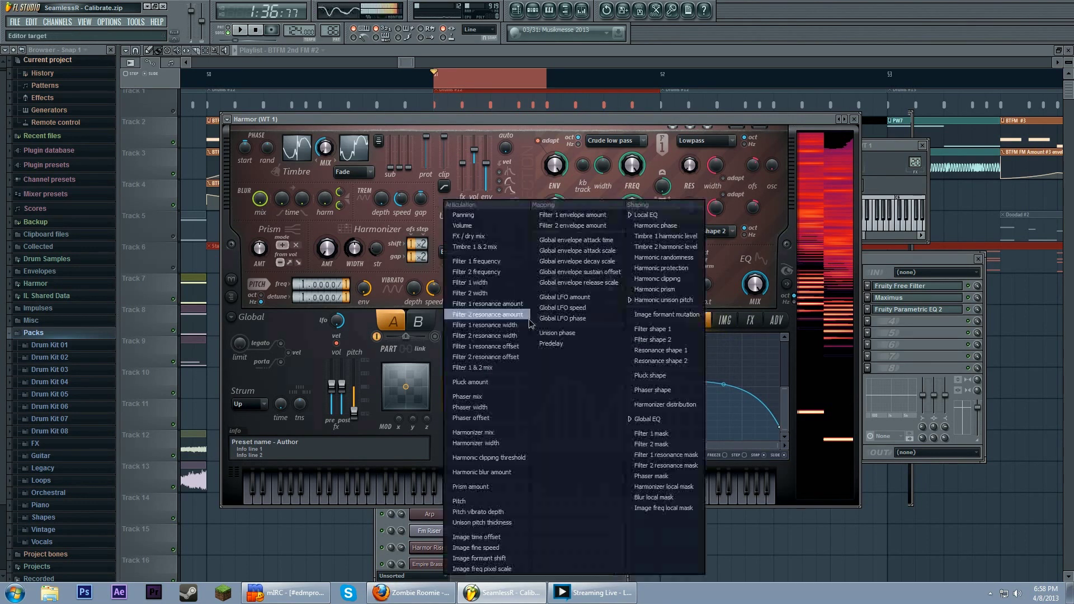
click(672, 292)
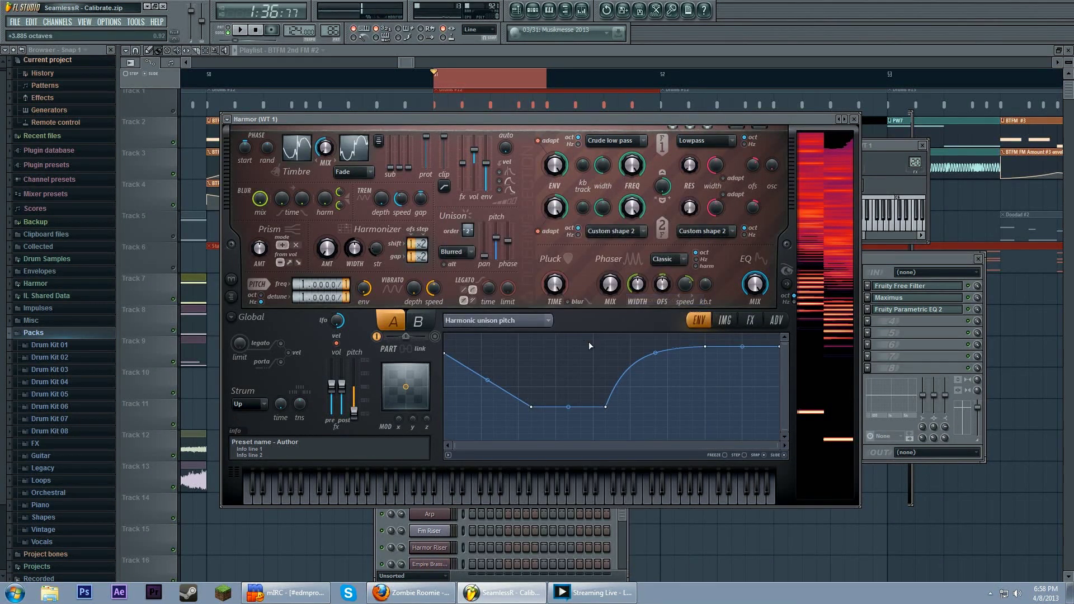
click(548, 321)
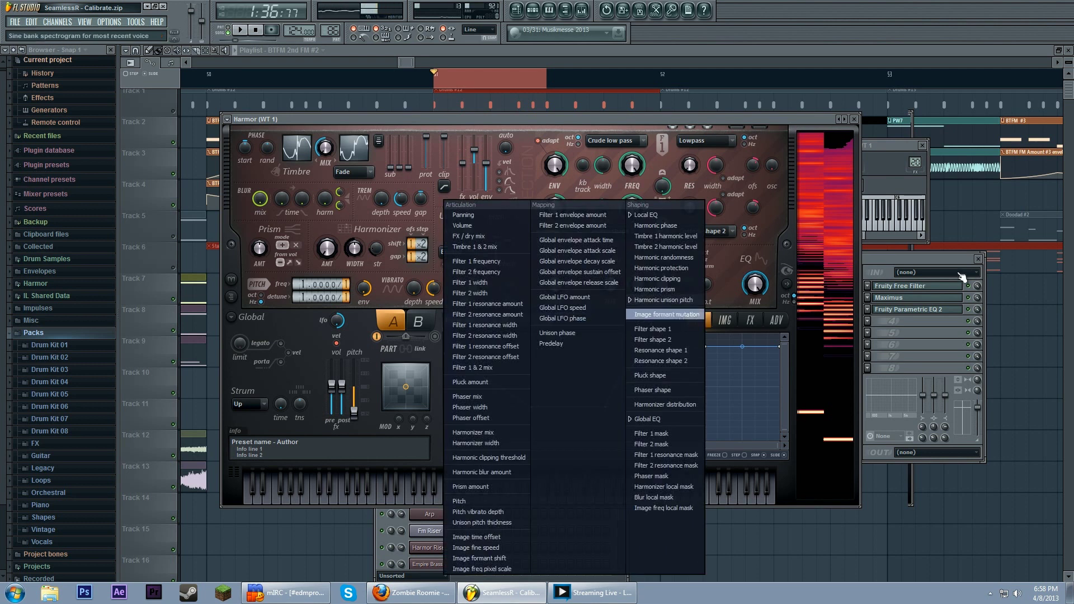
Step: Open Fruity Free Filter on Insert 20 and watch its frequency automation while the loop plays
click(954, 294)
click(954, 295)
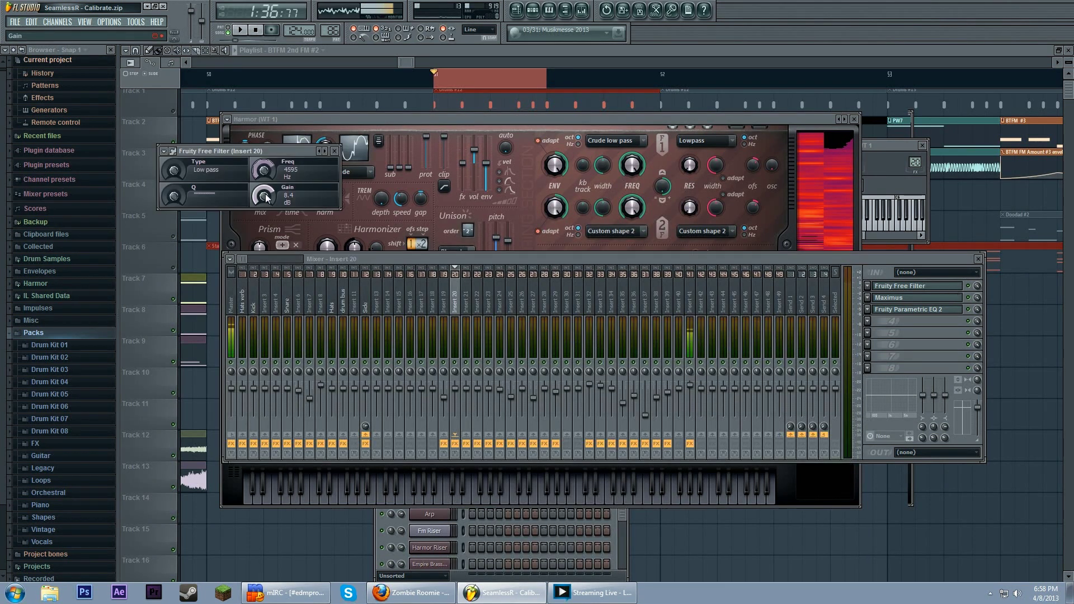
click(239, 29)
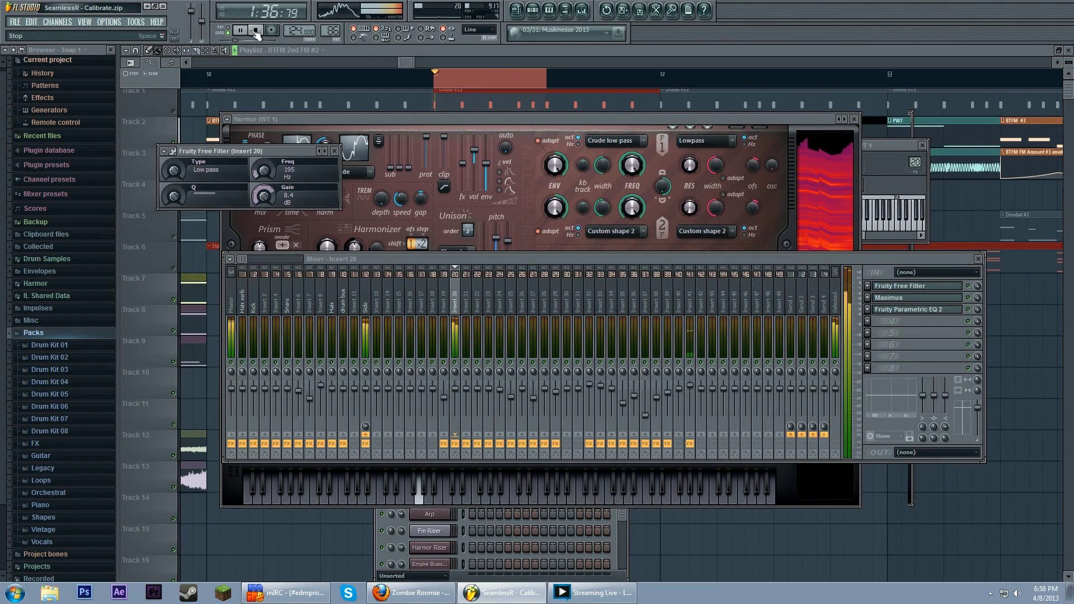
click(256, 31)
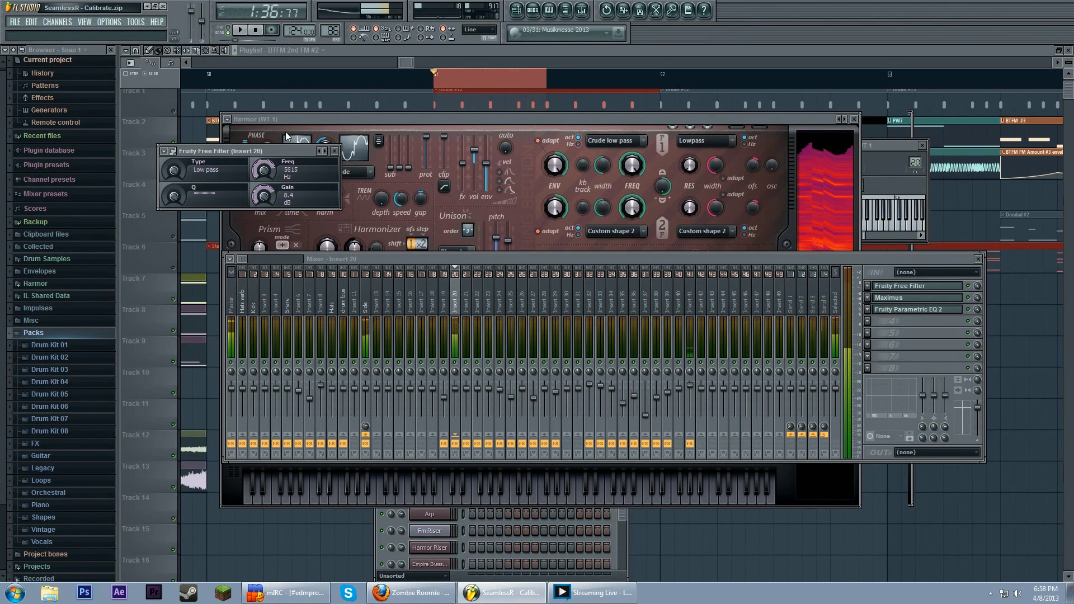
drag(303, 150, 943, 167)
Step: Play the WT 1 loop with all windows closed, and view the pattern's notes in the piano roll
key(F12)
key(space)
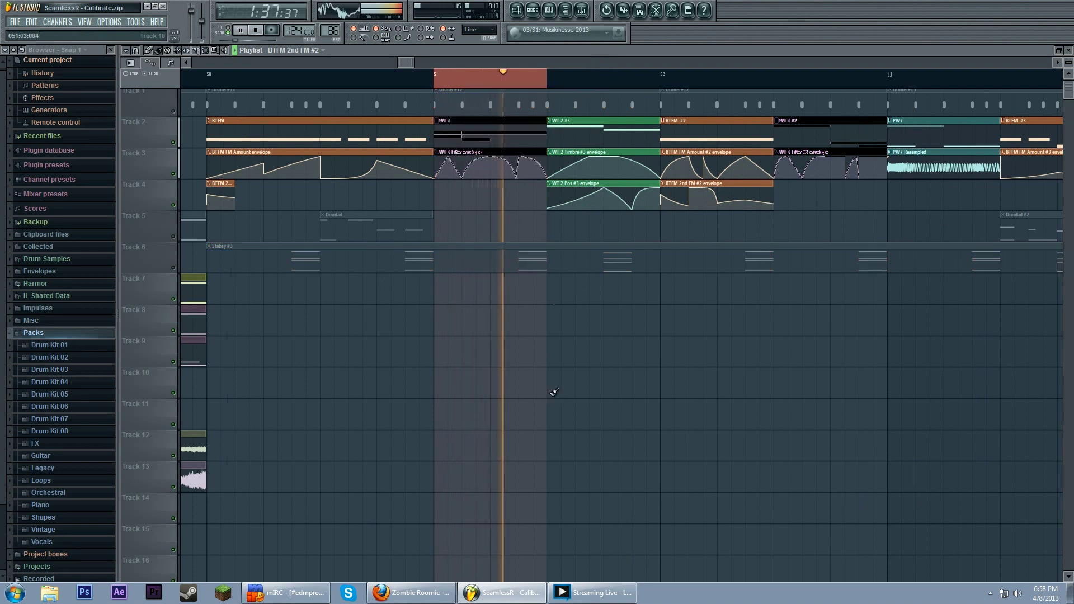
key(space)
double_click(518, 137)
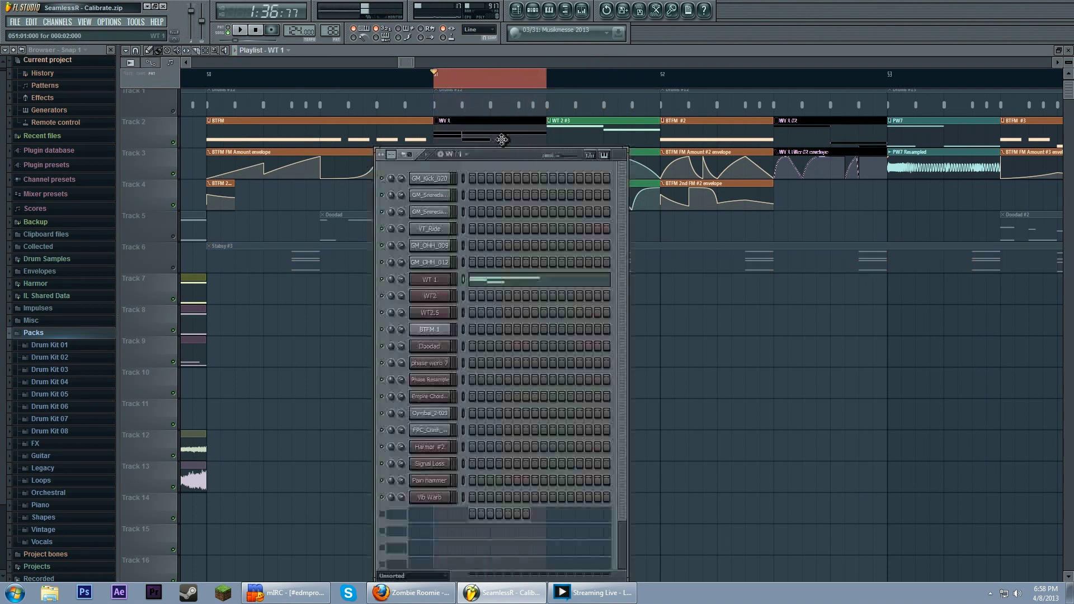
click(210, 274)
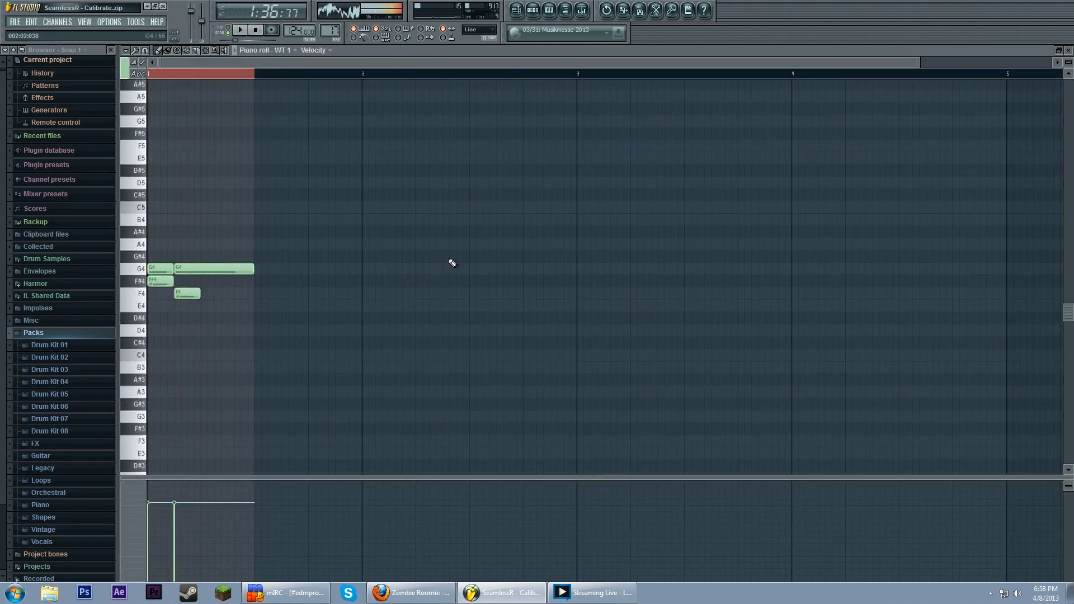
key(F5)
Step: Loop the WT 2 #3 clip with its Timbre and Pos envelopes in the playlist and play it
scroll(560, 358, right, 2)
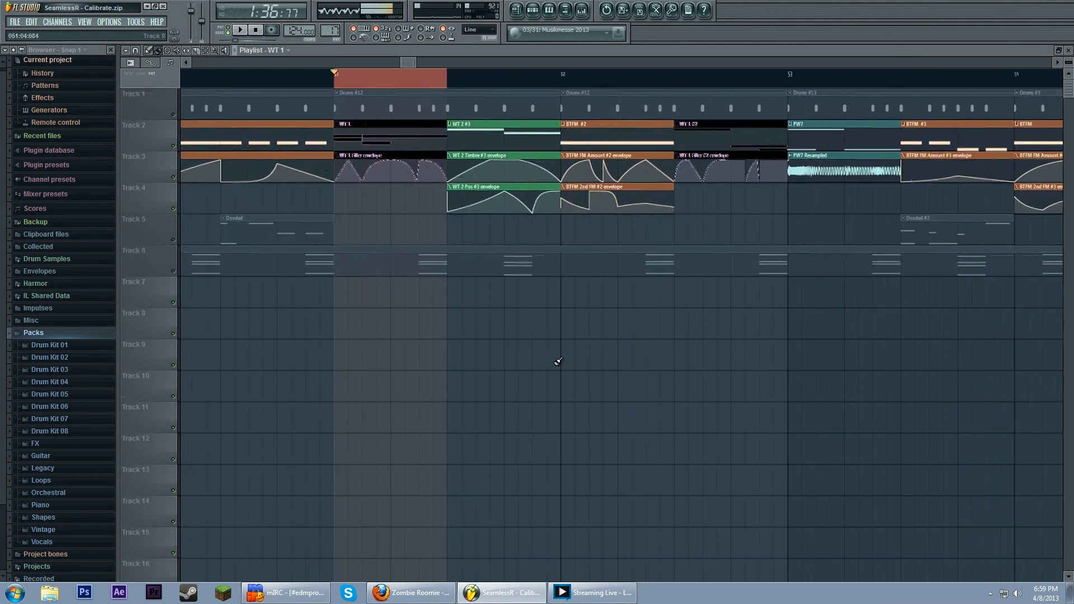
drag(483, 89, 548, 89)
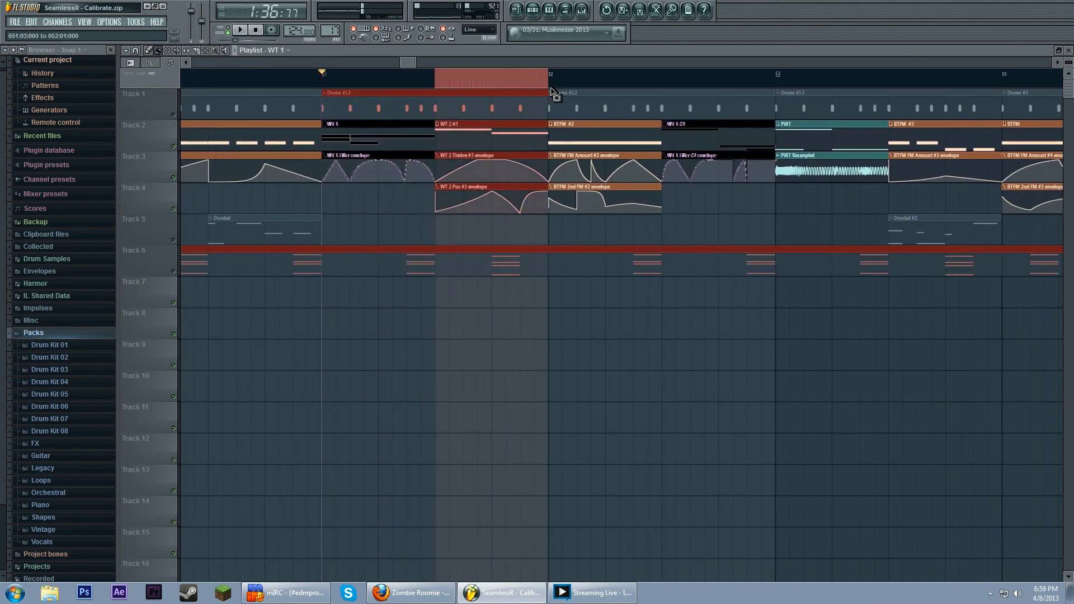
click(533, 11)
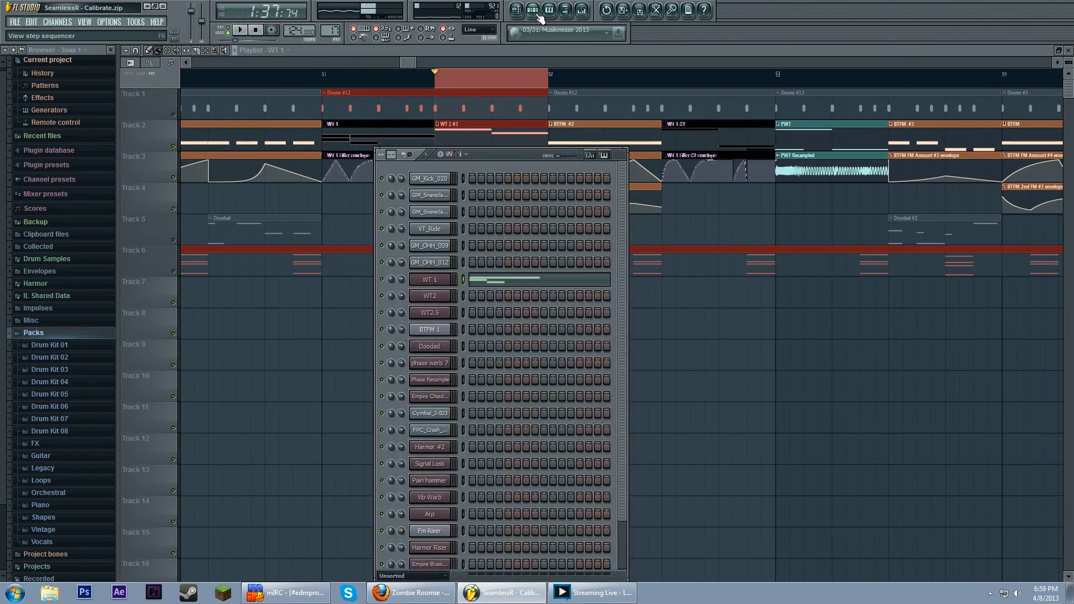
right_click(723, 382)
click(501, 130)
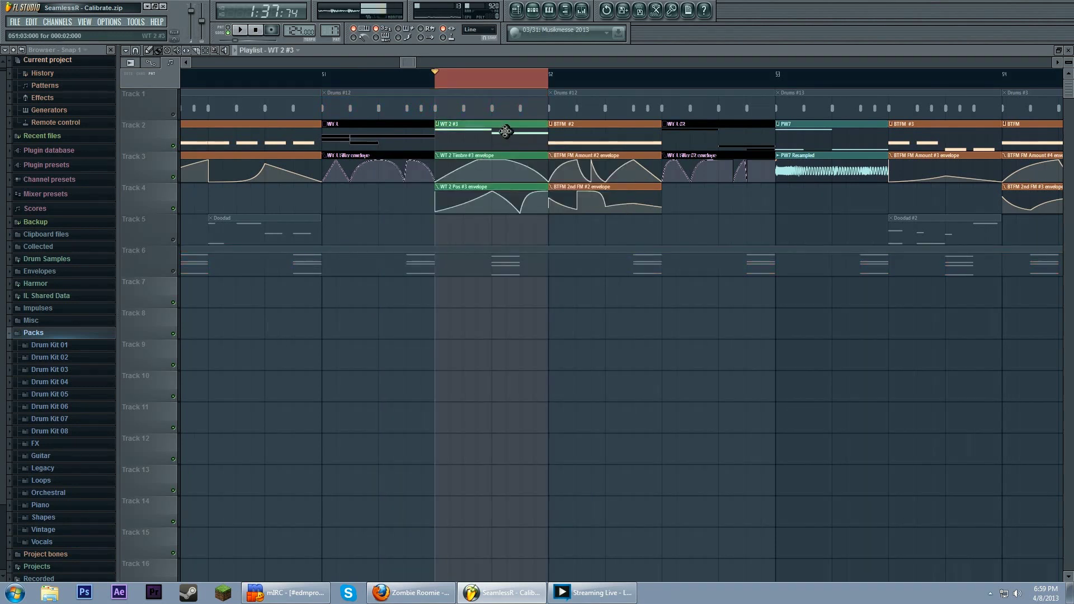
key(space)
Step: Open the WT2 channel's Harmor, stop the loop, audition a few notes, and show its image synthesis section
click(533, 11)
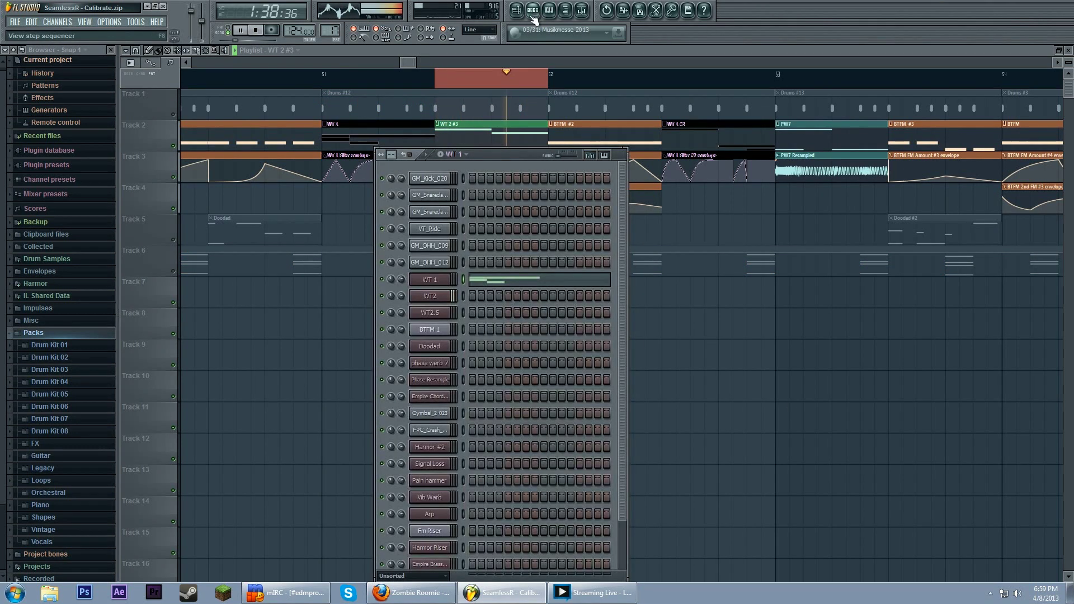
click(447, 298)
key(space)
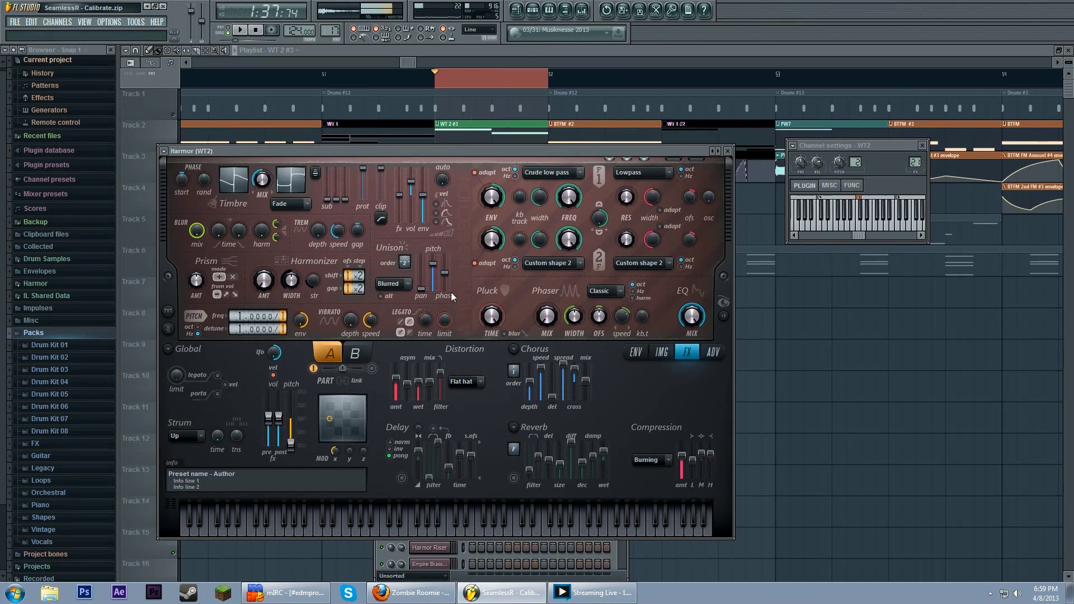
key(z)
key(x)
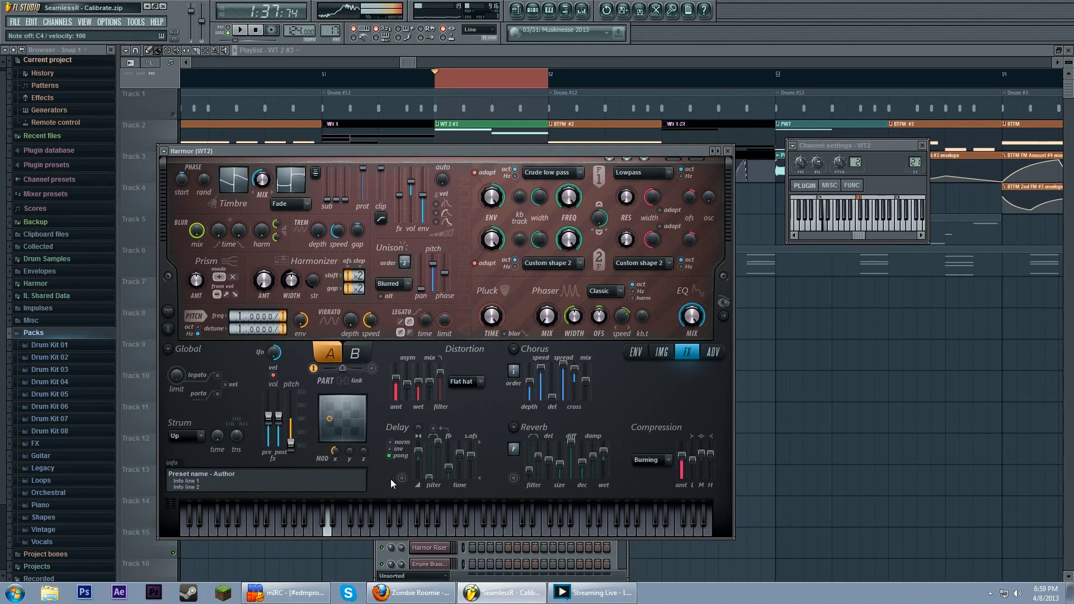
key(c)
click(661, 352)
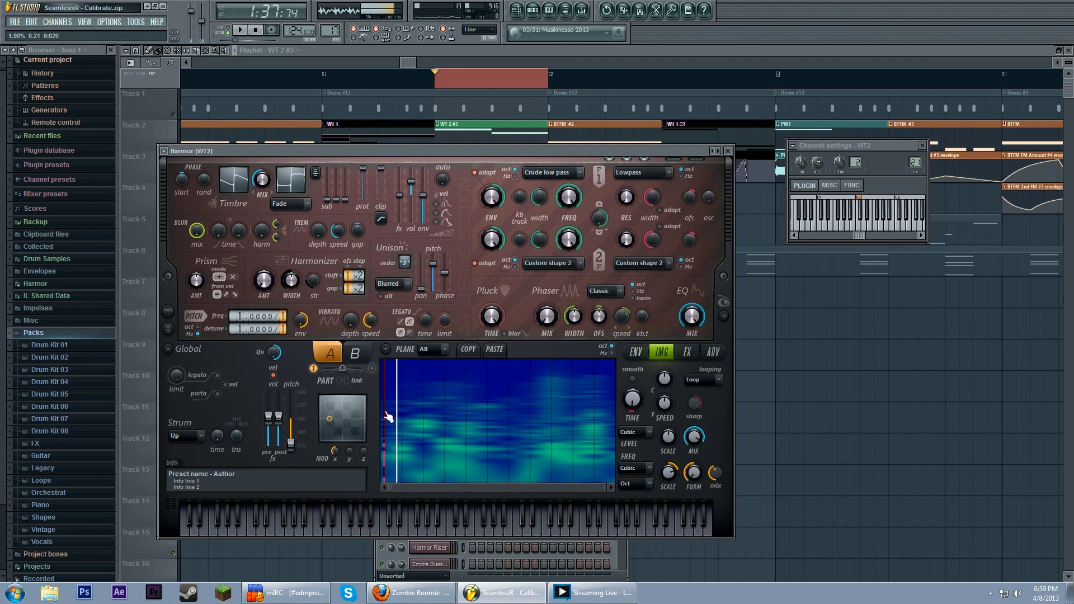
Step: Raise the X modulation of WT2's Harmor while auditioning notes, and open the channel's mixer track, Insert 21
key(x)
drag(335, 453, 335, 419)
key(r)
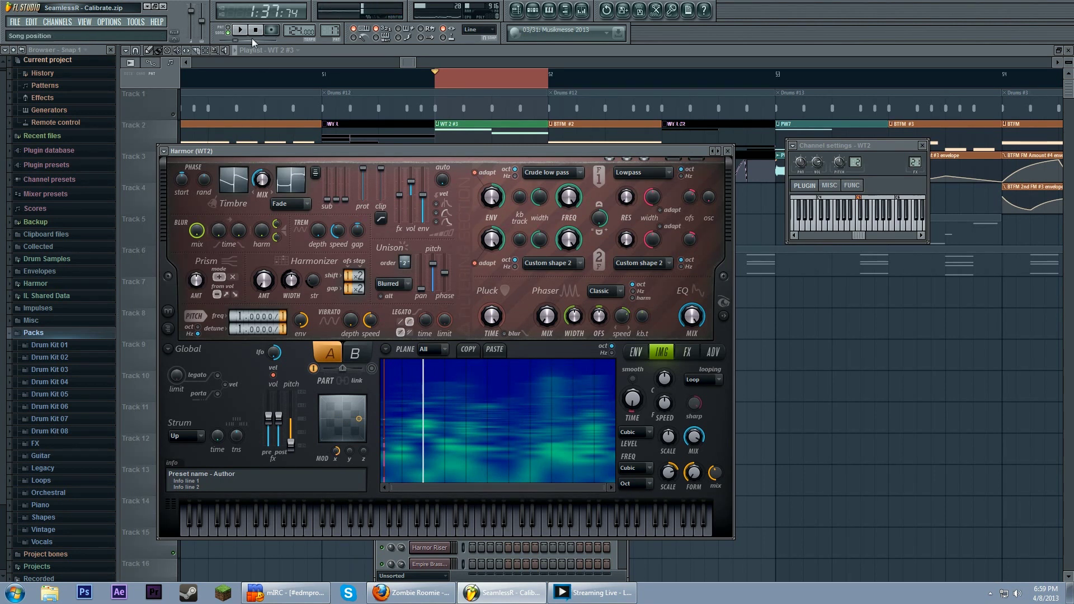
double_click(915, 161)
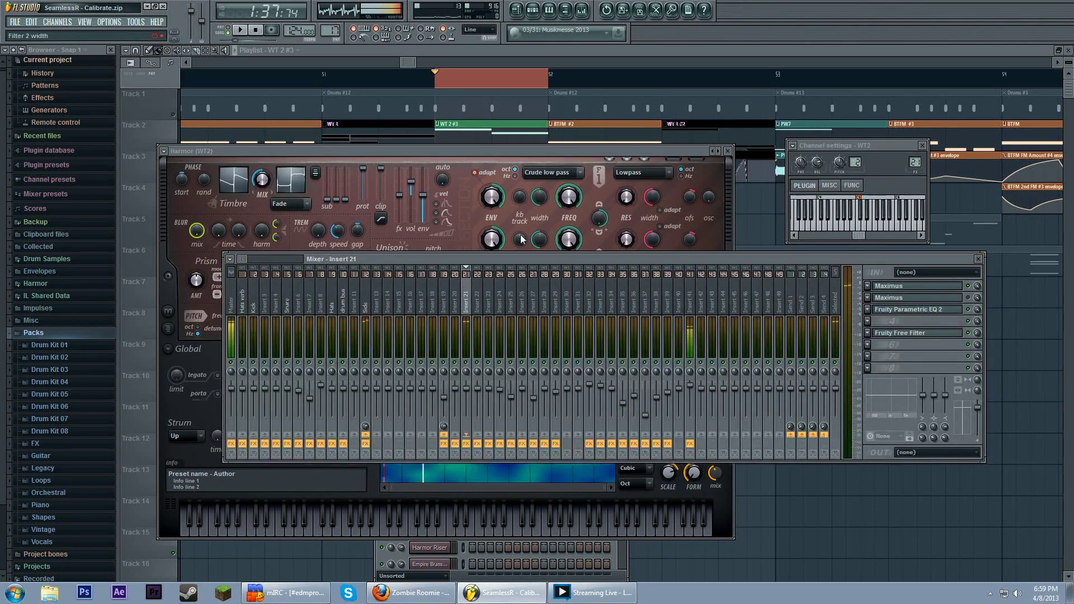
Step: Show the X modulation control of WT2's Harmor, return to Insert 21's effects in the mixer, and close all windows
click(455, 162)
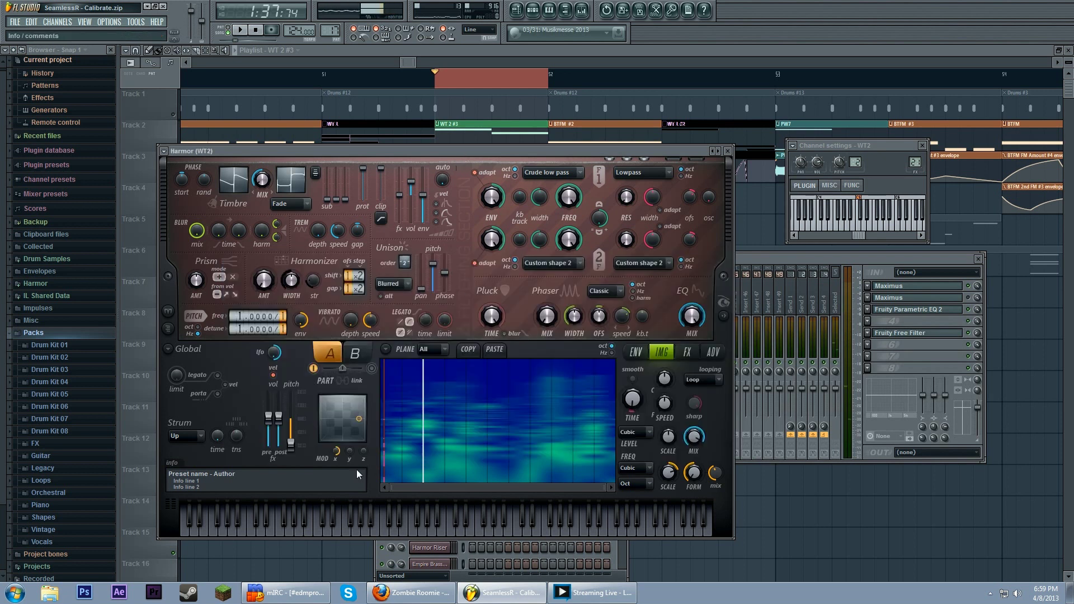
click(335, 451)
click(920, 336)
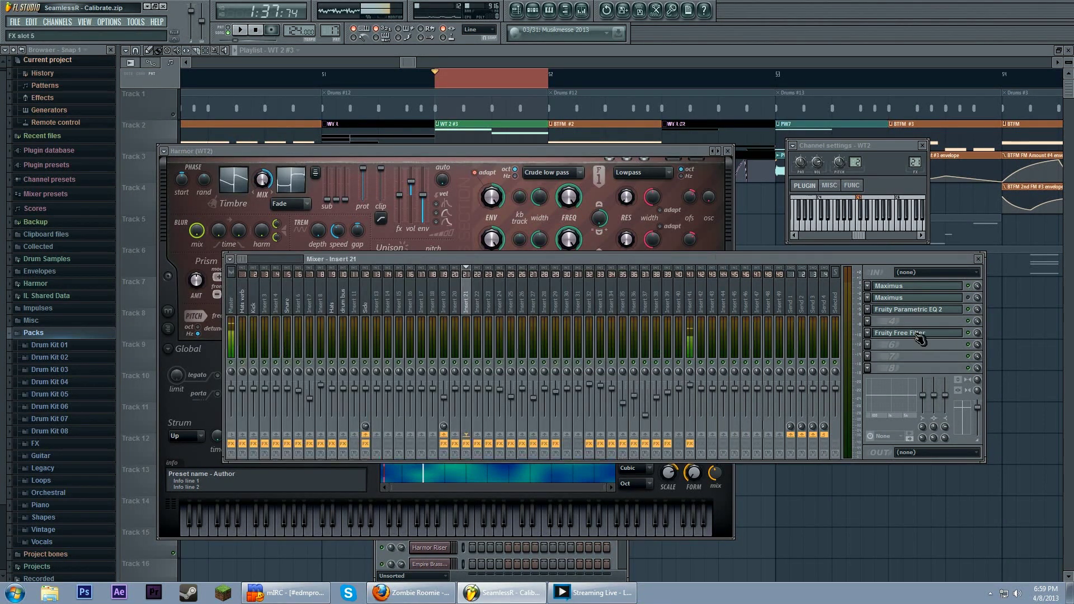
key(F12)
Step: Unmute track 5 in the playlist and play the song from bar 17, where the WT 2 clips begin
scroll(511, 391, down, 6)
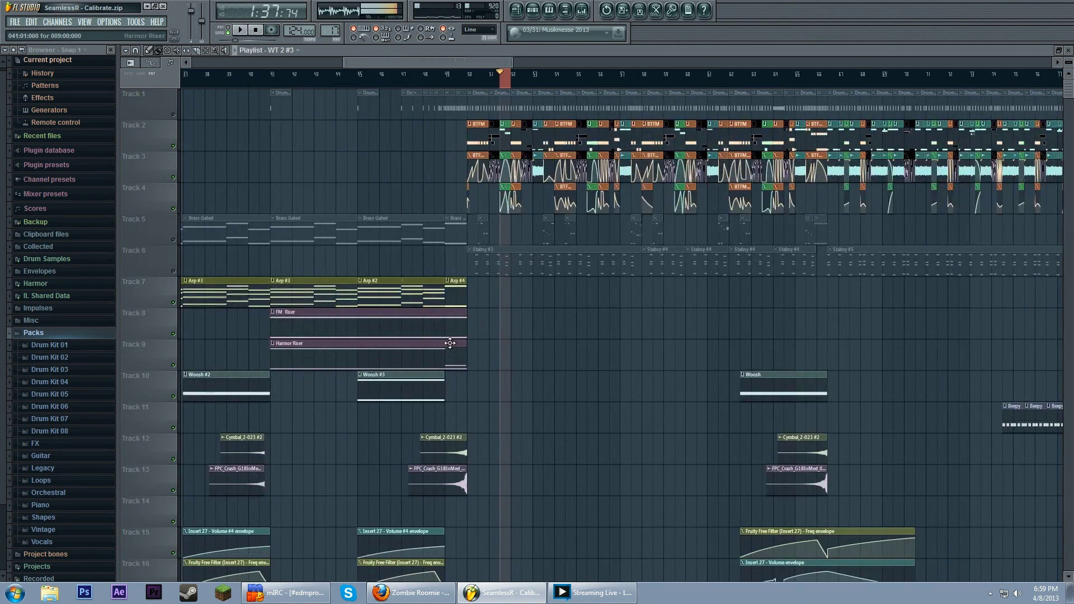
drag(492, 287, 894, 263)
click(399, 88)
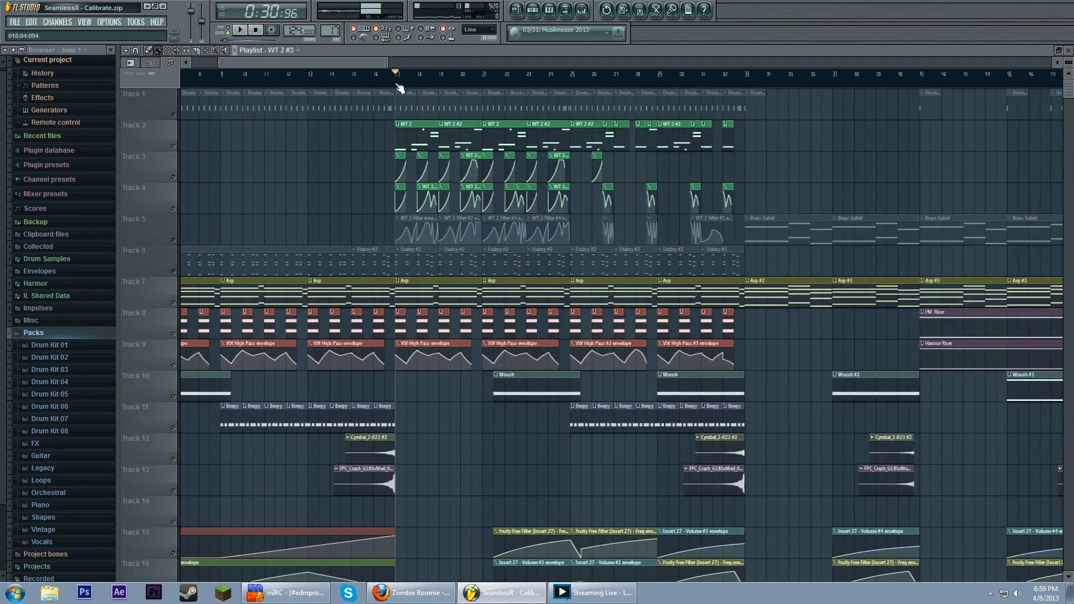
click(182, 240)
key(space)
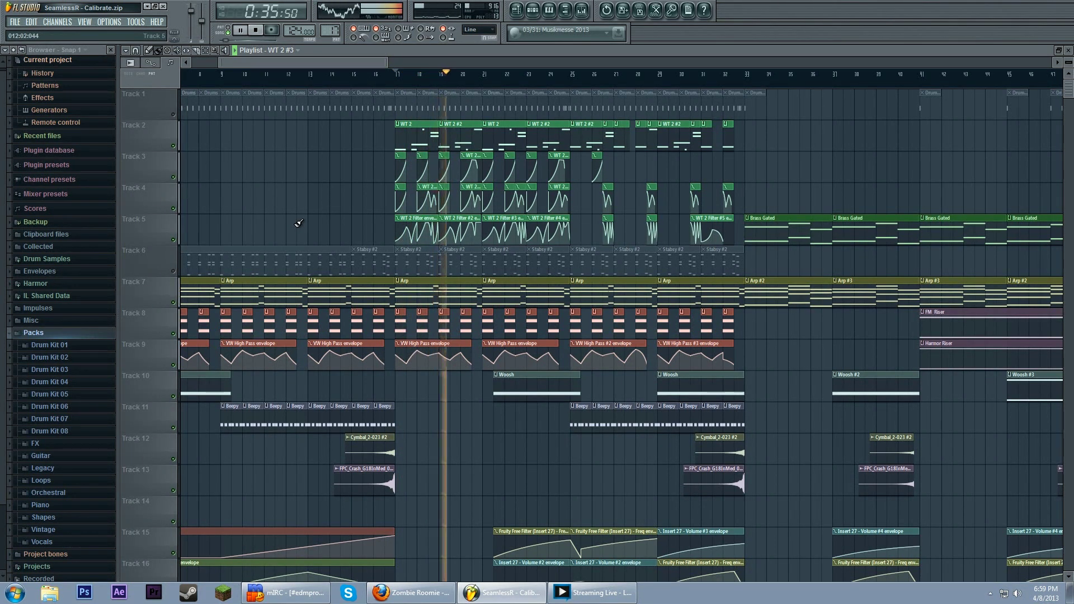
Step: Mute playlist tracks 7 to 10 during playback to isolate the WT 2 section, and stop the song
drag(173, 302, 174, 365)
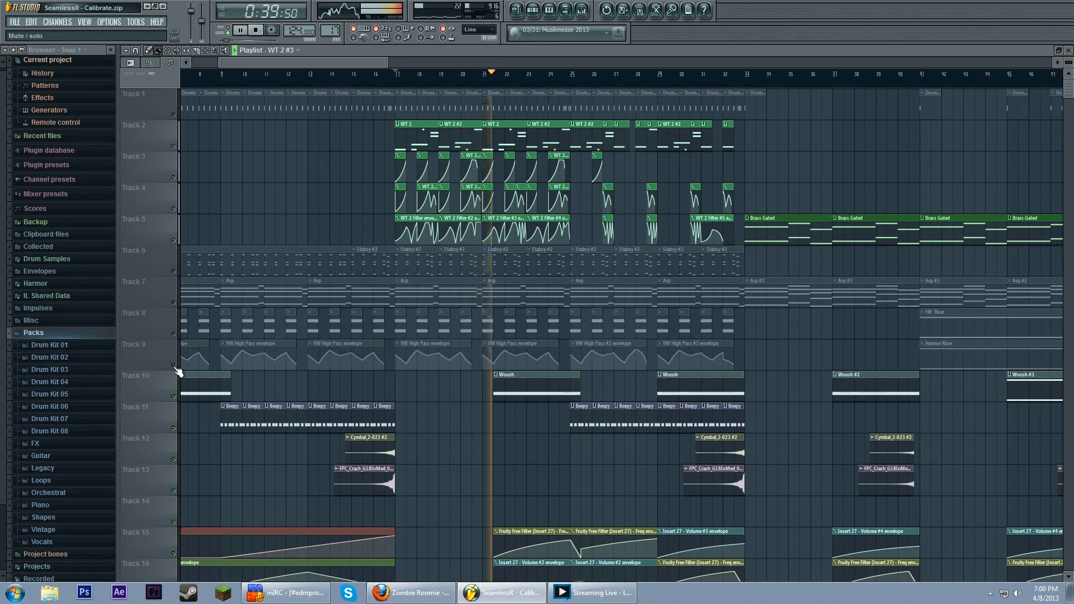
click(173, 396)
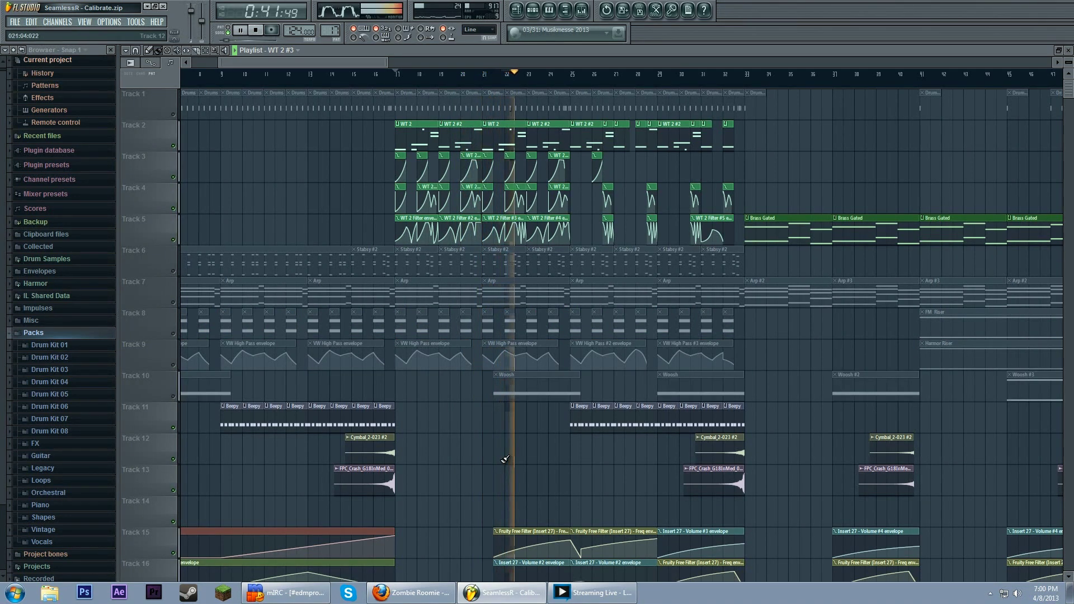
key(space)
Step: Set the playback position shortly before the WT 2 #3 clip in the drop and toggle track 1's solo to unmute all tracks
scroll(461, 444, right, 5)
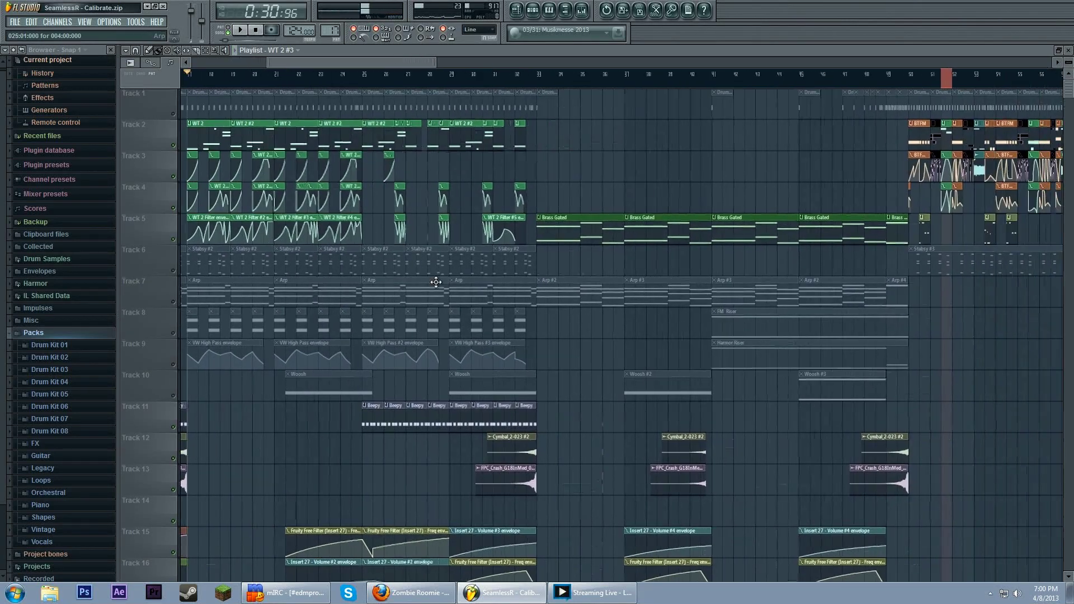
scroll(742, 192, up, 6)
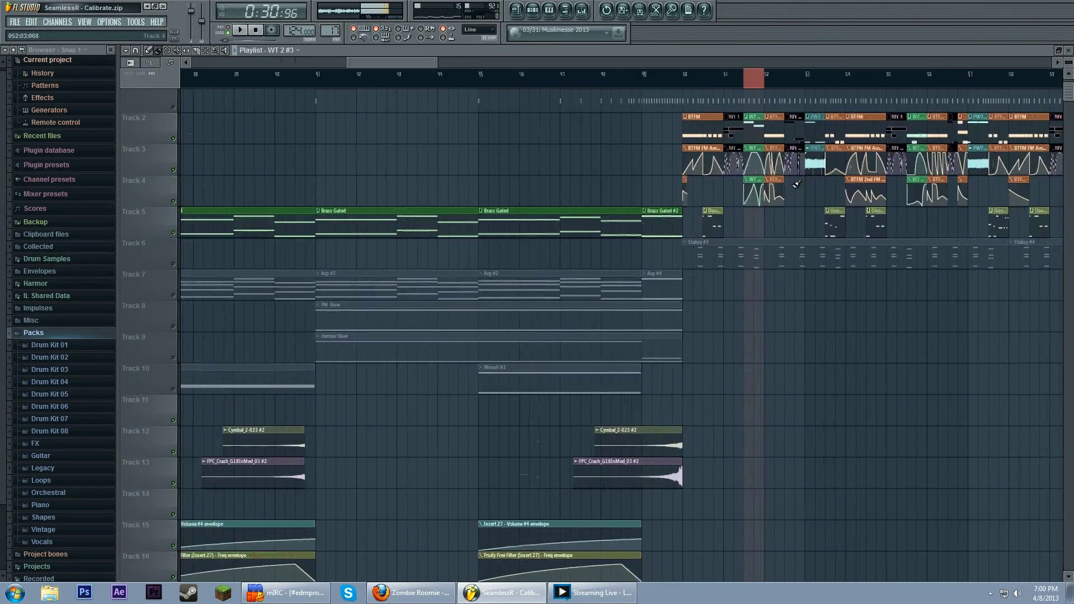
scroll(742, 192, up, 2)
click(608, 77)
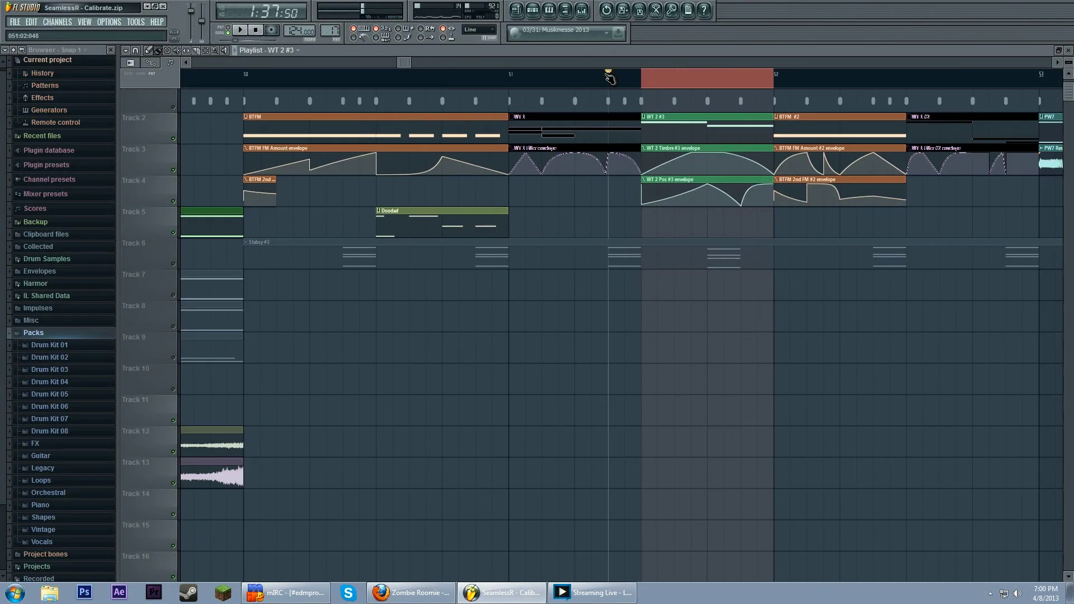
right_click(174, 108)
right_click(174, 108)
key(space)
key(space)
Step: Mute playlist tracks 1 and 6, play the passage into the WT 2 #3 clip, and stop playback
click(173, 107)
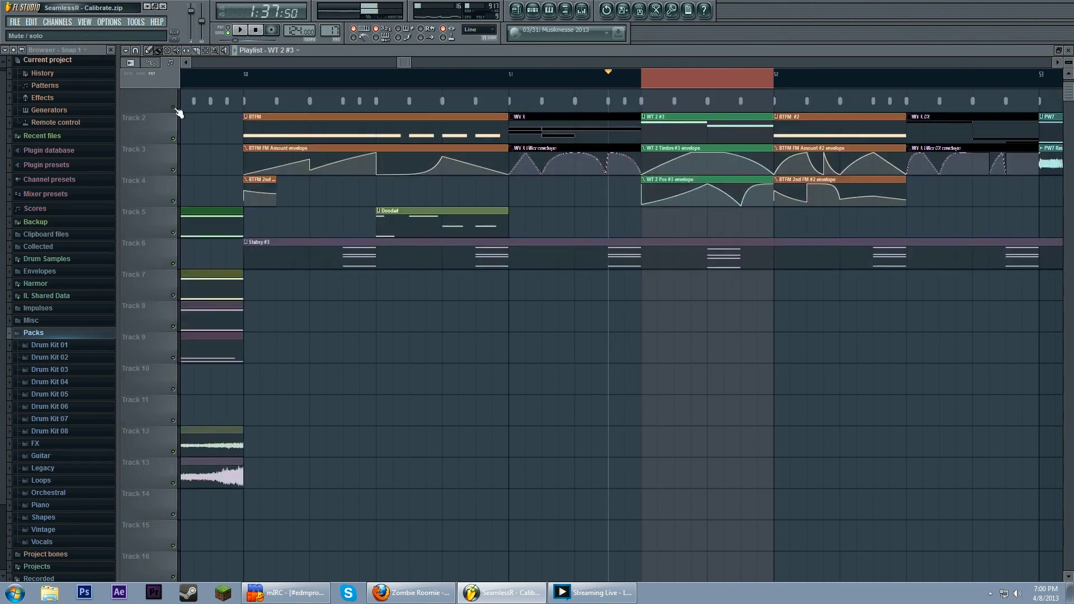
click(173, 266)
key(space)
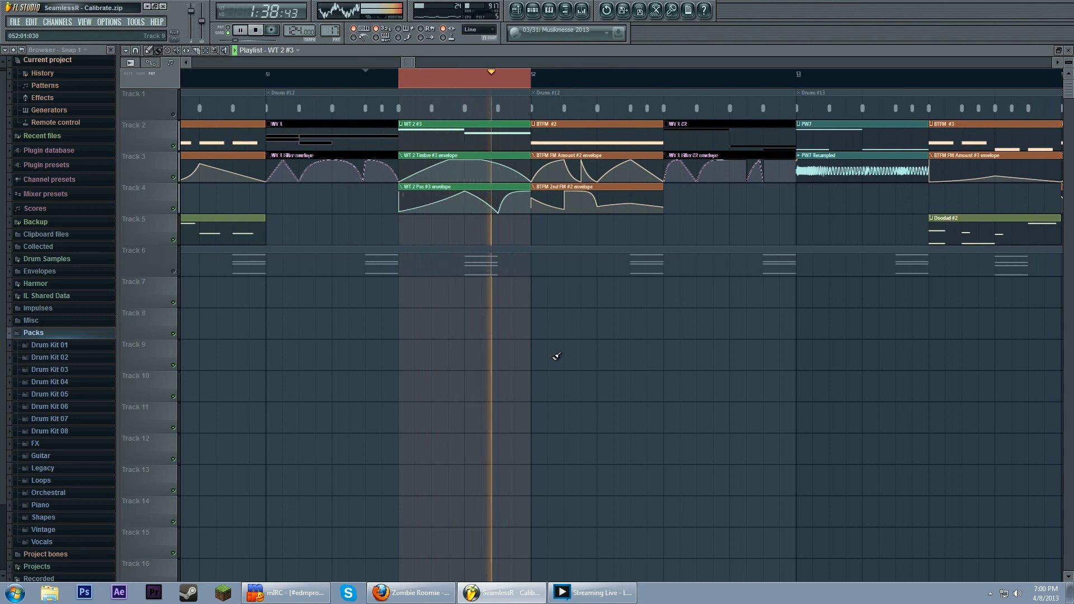
key(space)
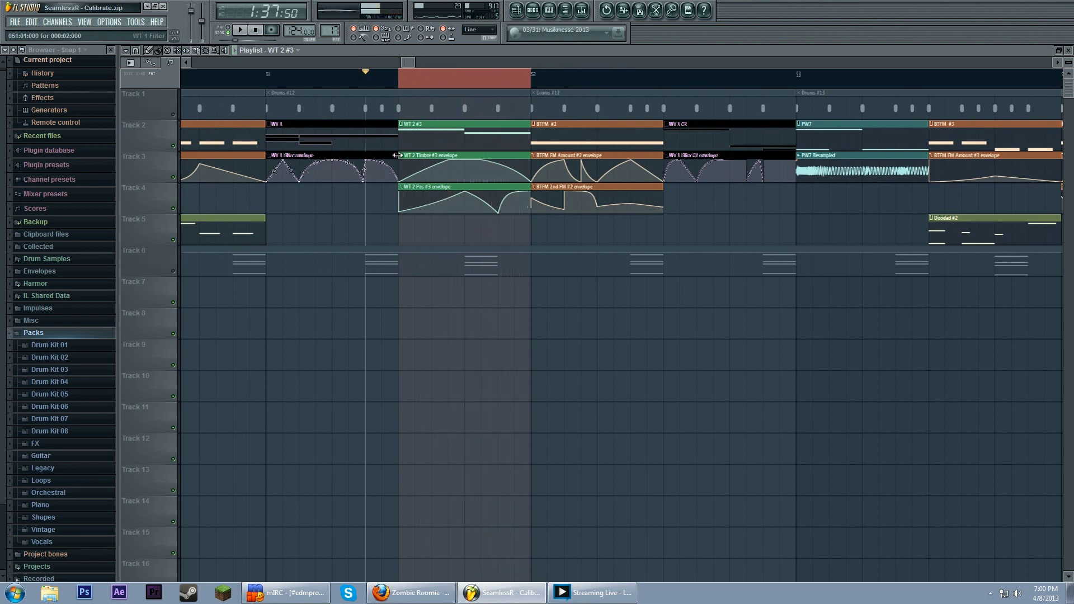
Step: Clear the WT 2 #3 time selection, select the span of the PW7 clip at bar 53, and play it
right_click(487, 84)
drag(521, 92, 422, 124)
drag(482, 154, 383, 145)
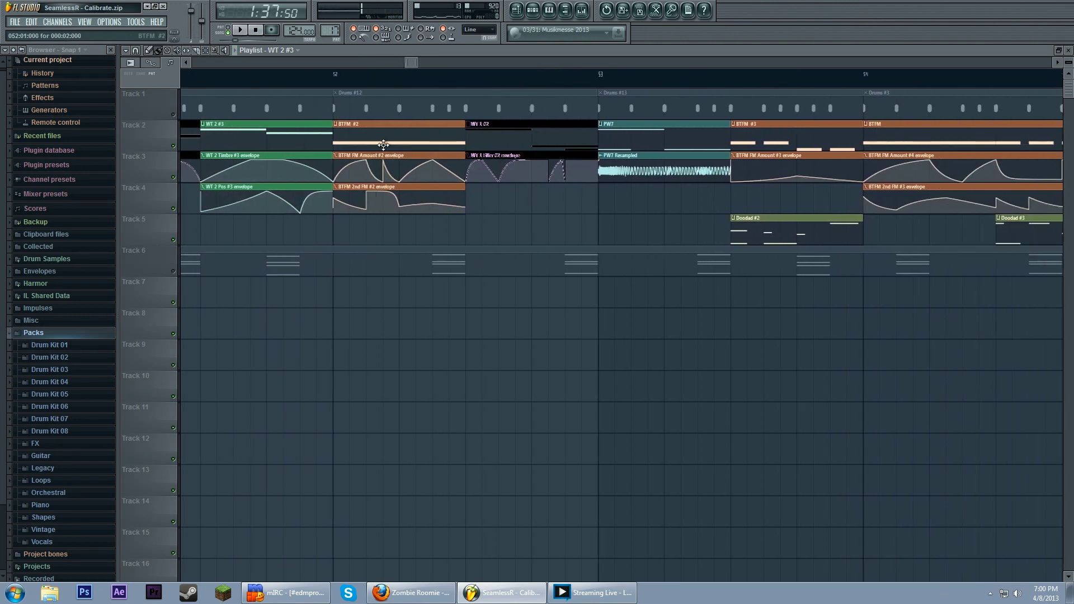
drag(510, 253, 393, 238)
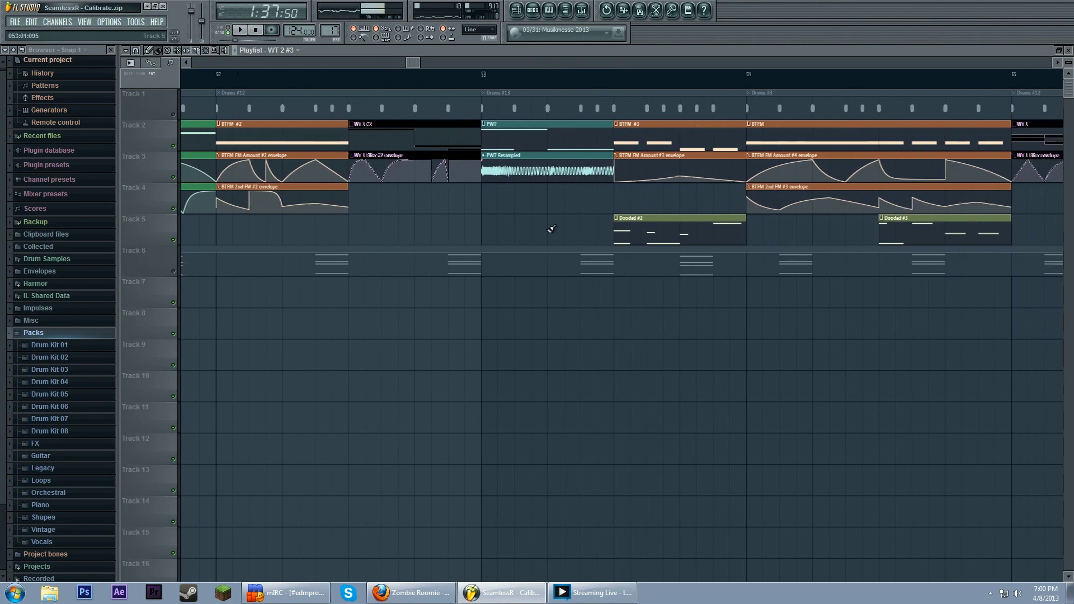
drag(551, 229, 499, 193)
click(430, 82)
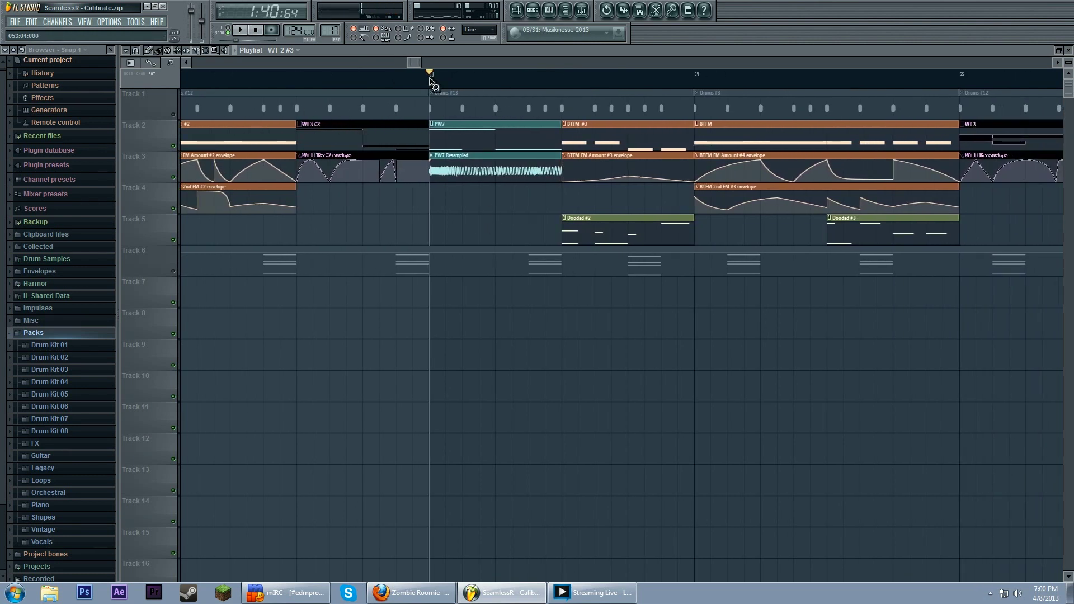
drag(430, 81, 566, 89)
key(space)
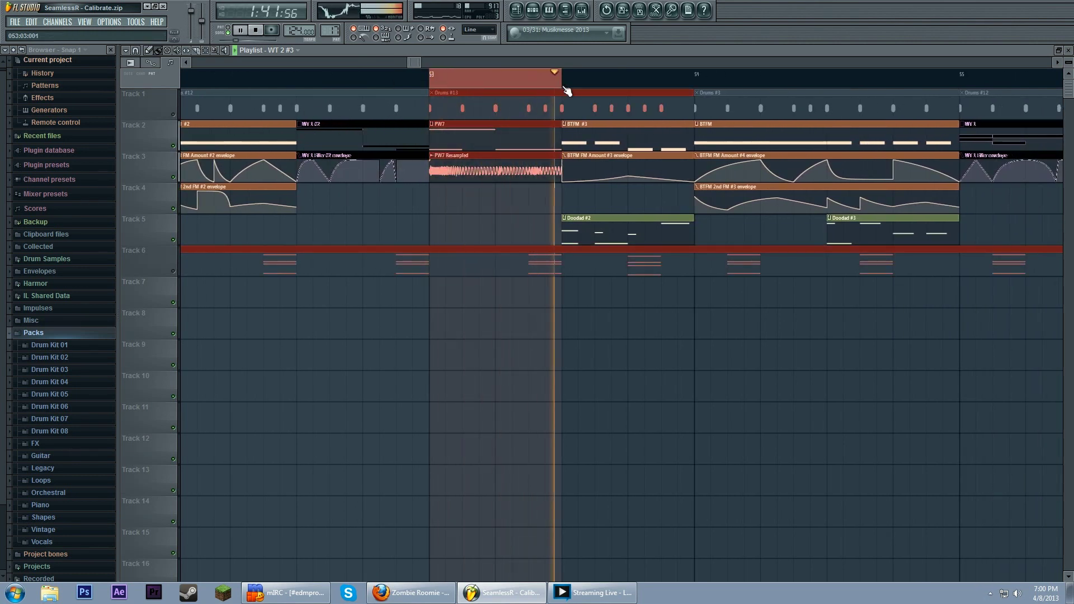
key(space)
Step: Play the second part of the drop from bar 66, where the Phase and PW7 #4 clips alternate, and stop playback
scroll(686, 216, down, 5)
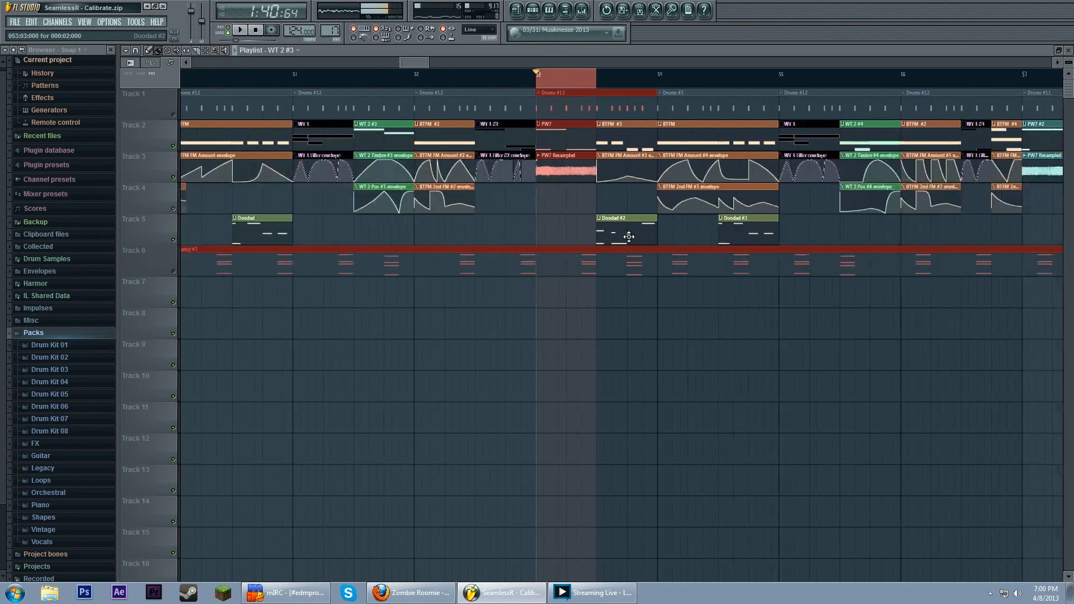
scroll(667, 210, down, 3)
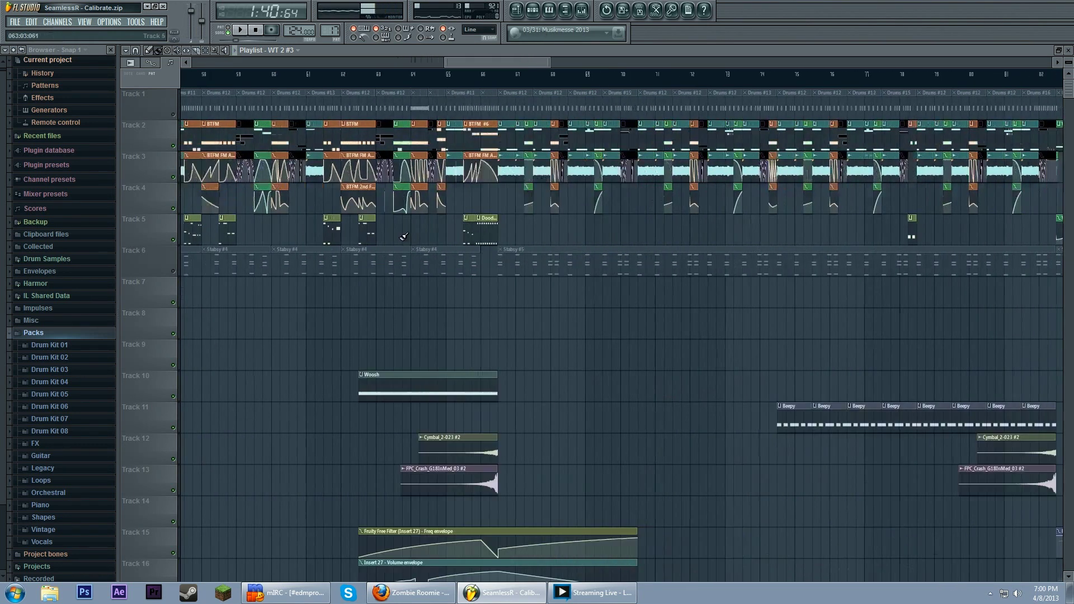
scroll(383, 137, up, 2)
click(369, 79)
key(space)
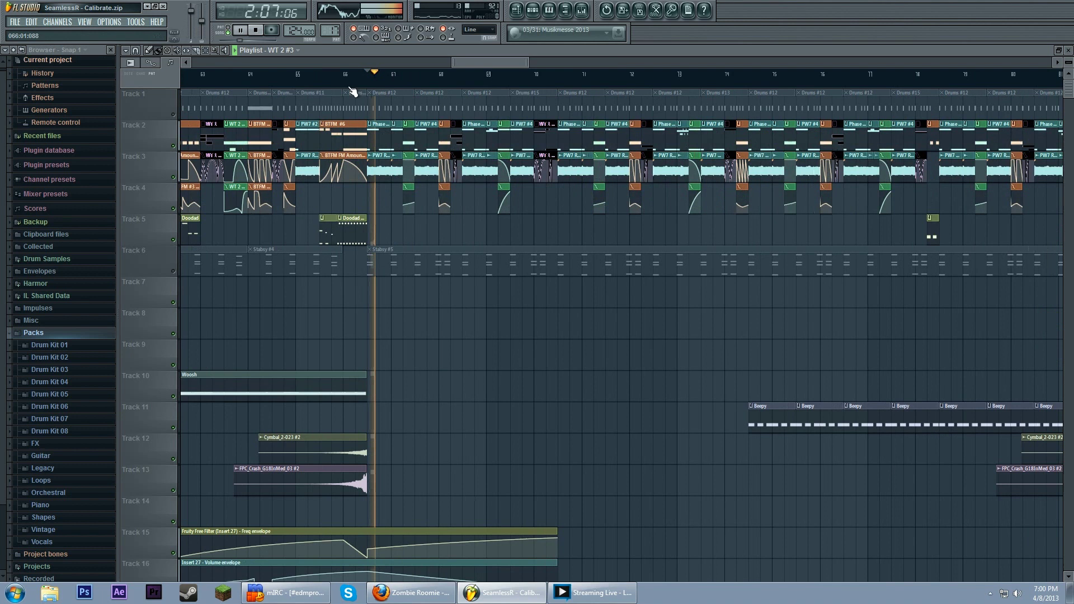
click(175, 115)
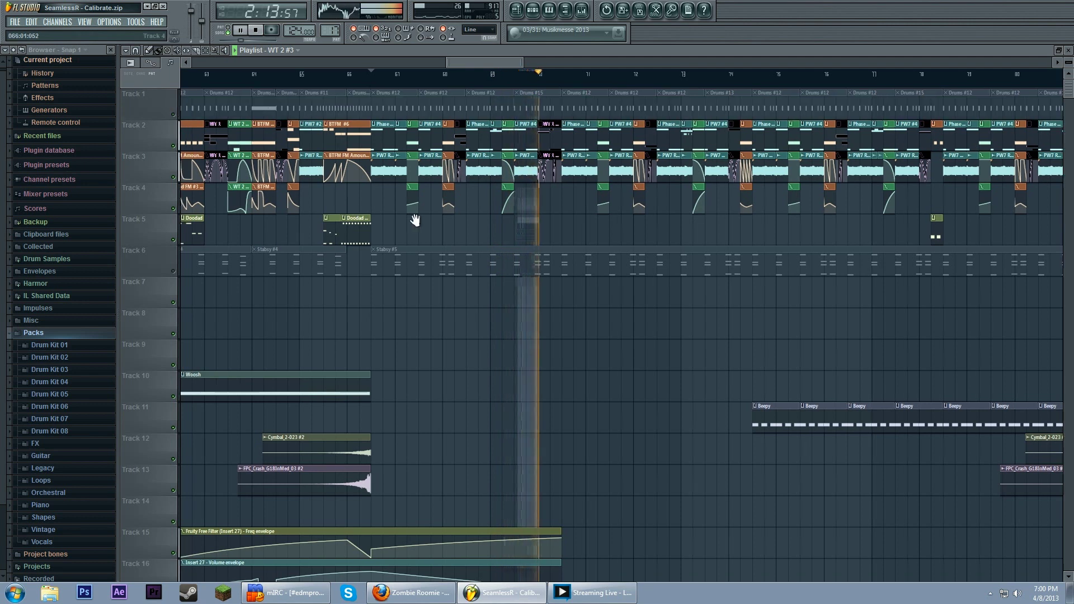
scroll(414, 220, left, 10)
key(space)
Step: Open the PW7 pattern's piano roll and step sequencer, and bring up the phase werb 7 channel's Harmor
scroll(475, 224, up, 3)
scroll(475, 224, up, 3)
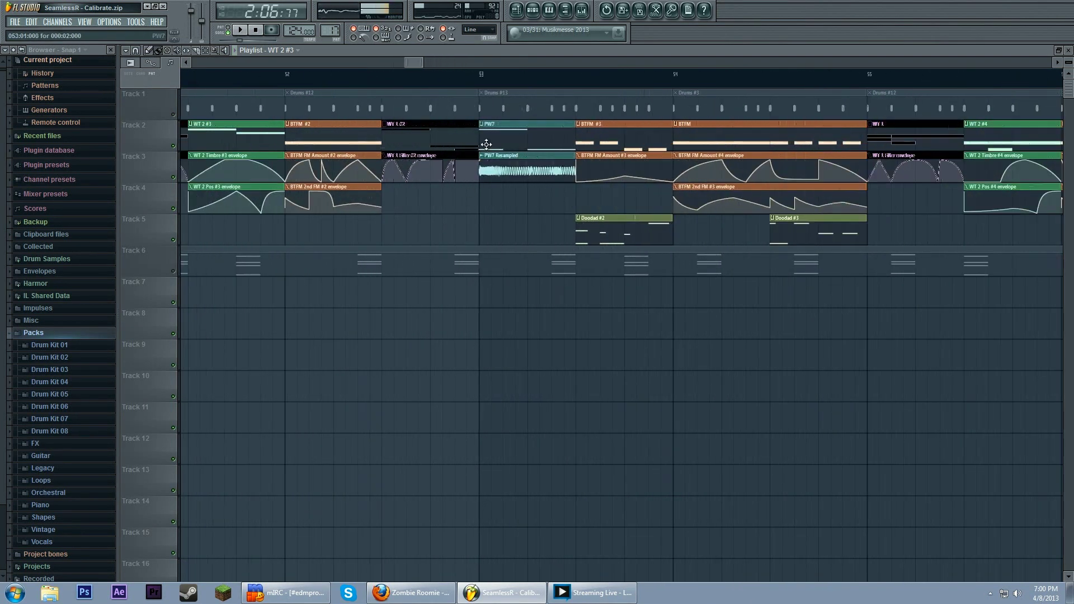
double_click(486, 140)
click(533, 11)
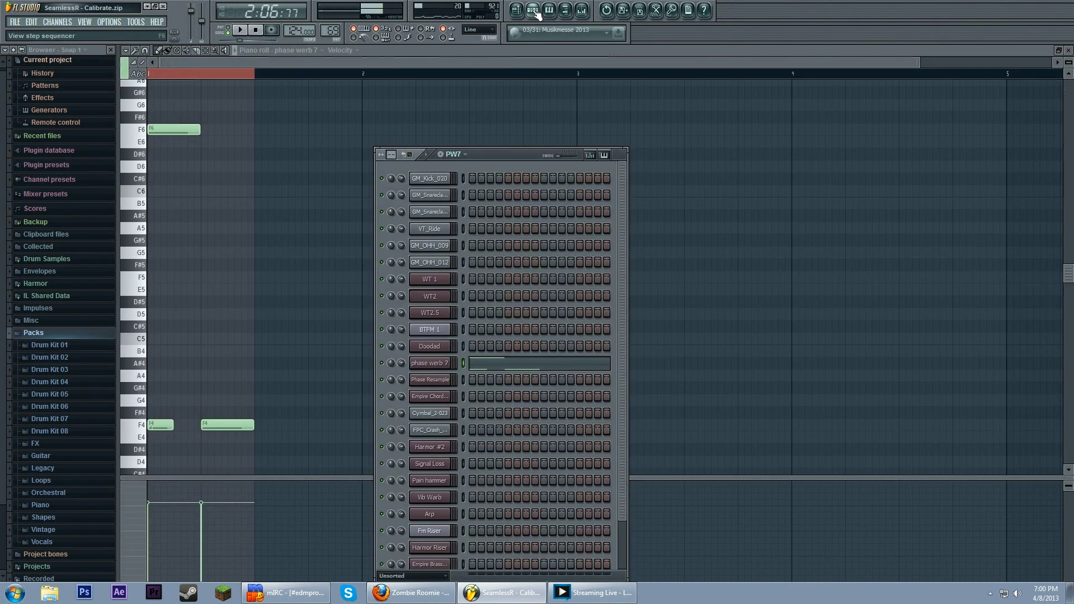
click(444, 364)
drag(472, 153, 471, 101)
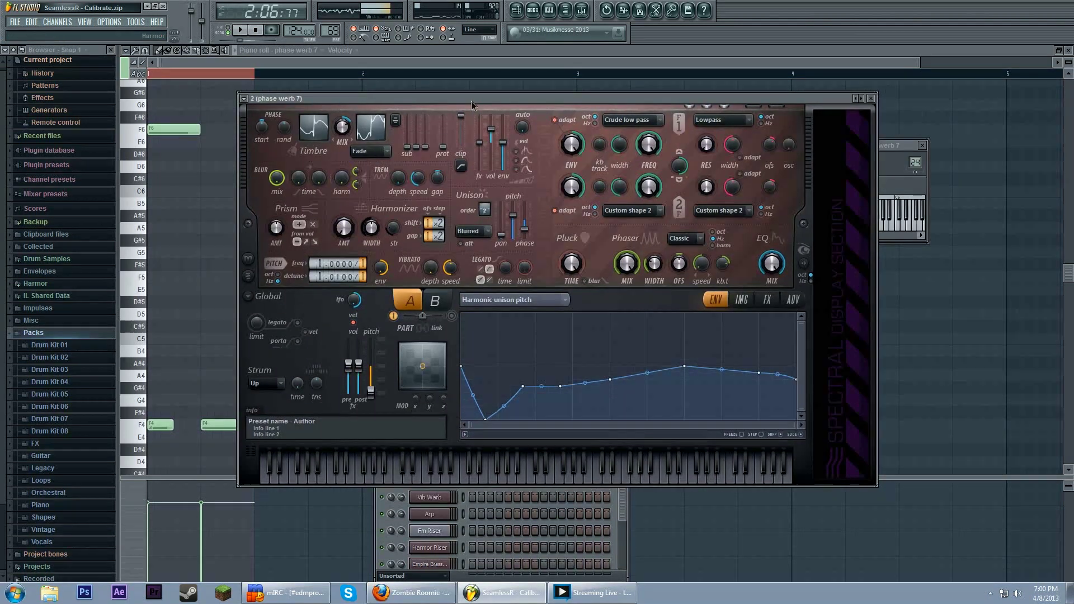
Step: Audition the notes C5 and F4 on phase werb 7 and examine the sound in Harmor's spectral display
key(q)
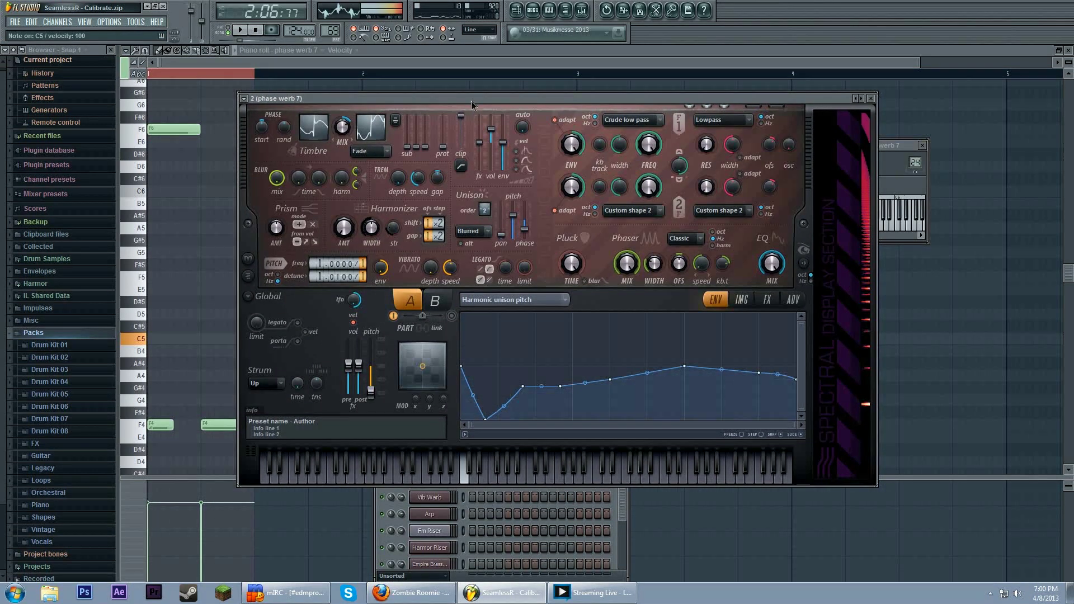
key(v)
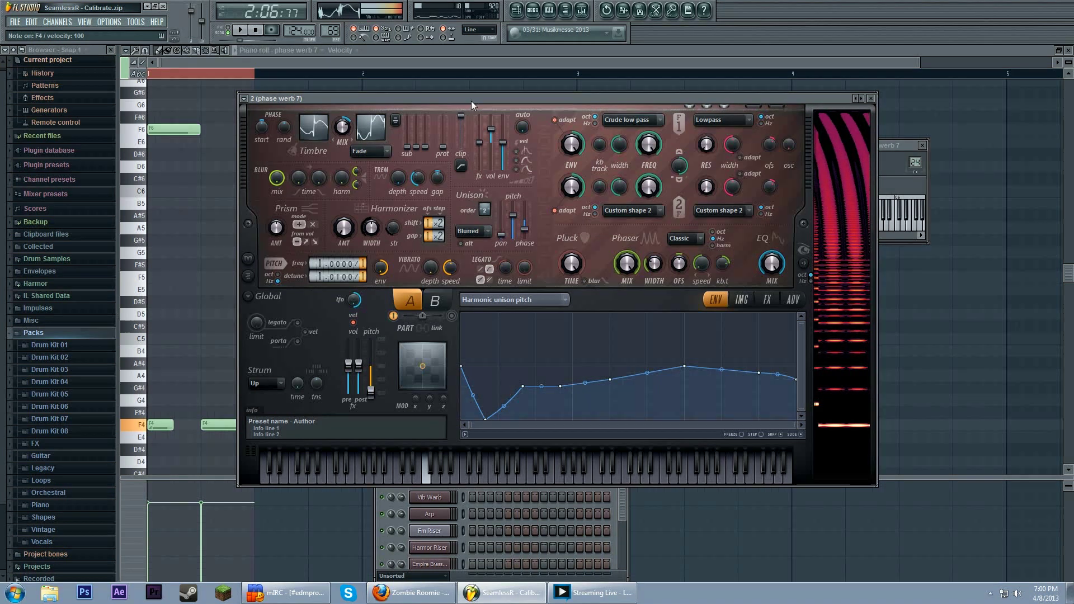
drag(747, 98, 735, 95)
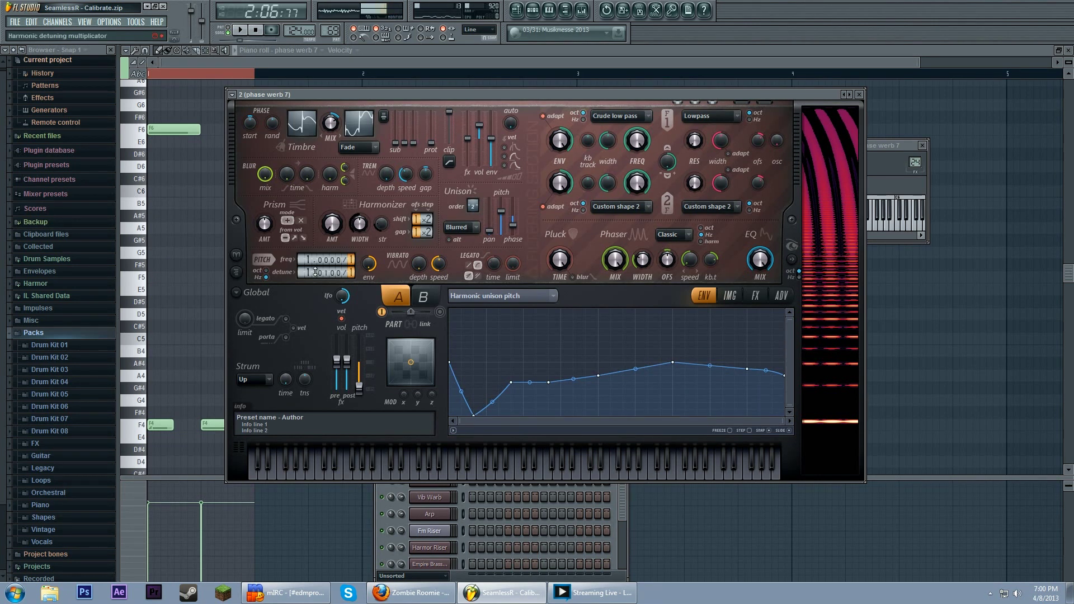
scroll(328, 270, up, 1)
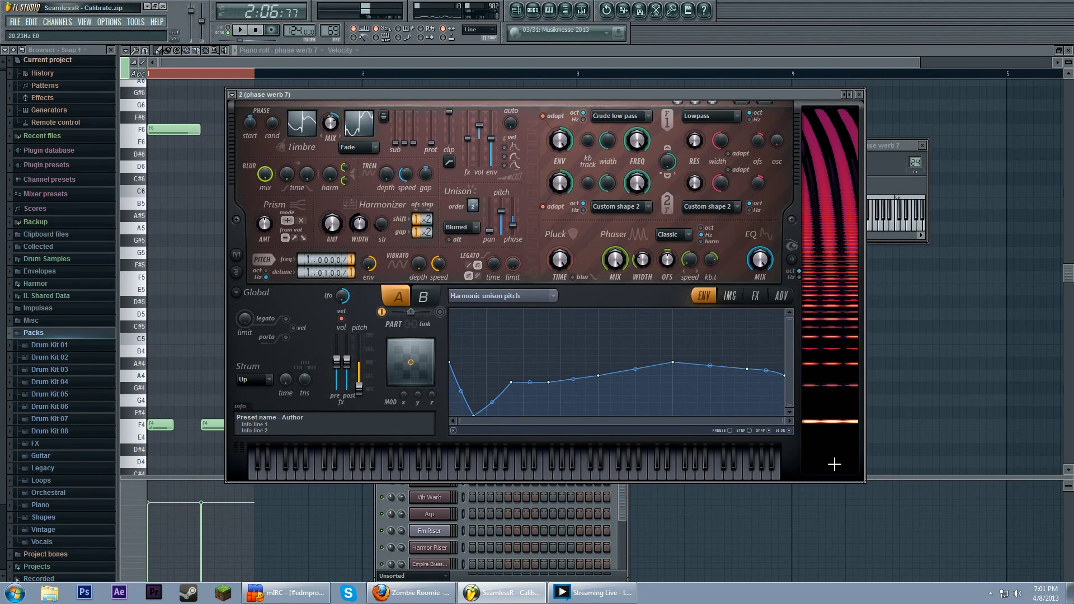
Step: Show the image synthesis and effects pages of phase werb 7's Harmor and view its phaser type options
click(730, 296)
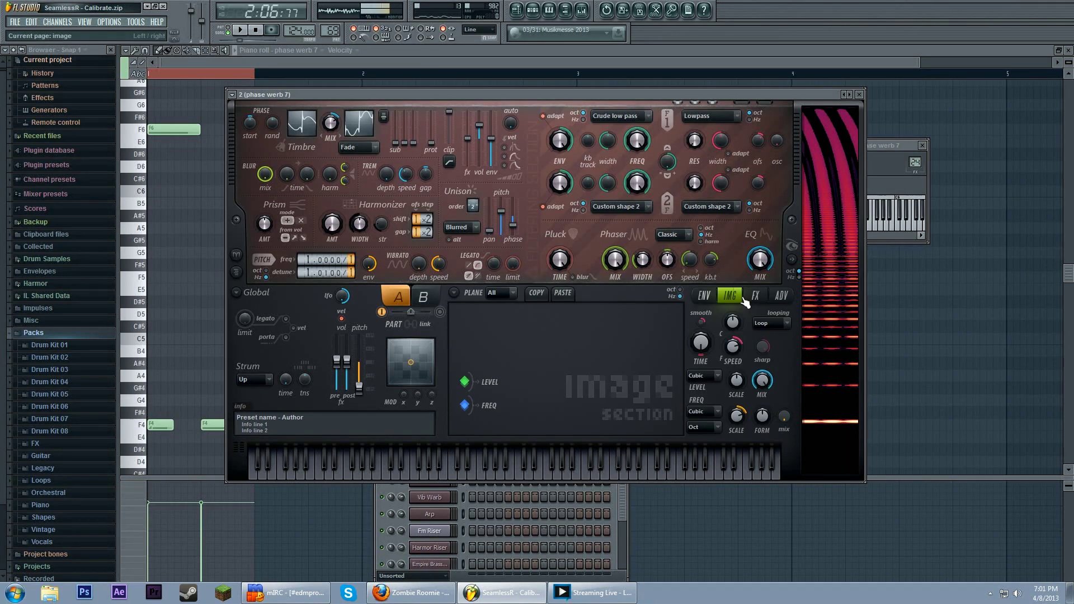
click(753, 296)
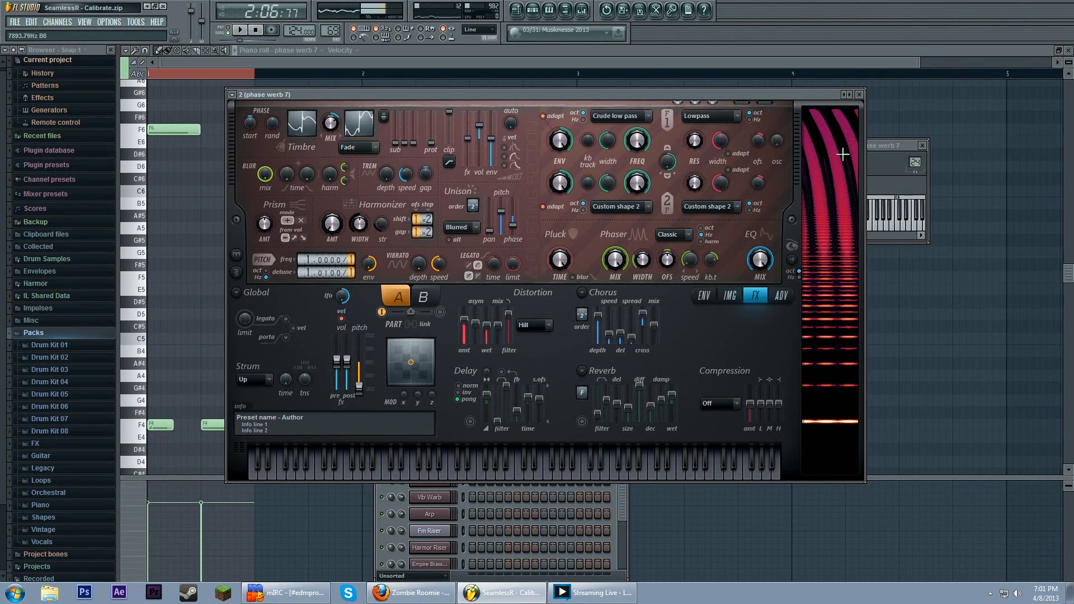
click(681, 237)
click(681, 237)
Step: Display the Phaser mask envelope in phase werb 7's Harmor and view the list of other articulation, mapping and shaping targets
click(701, 296)
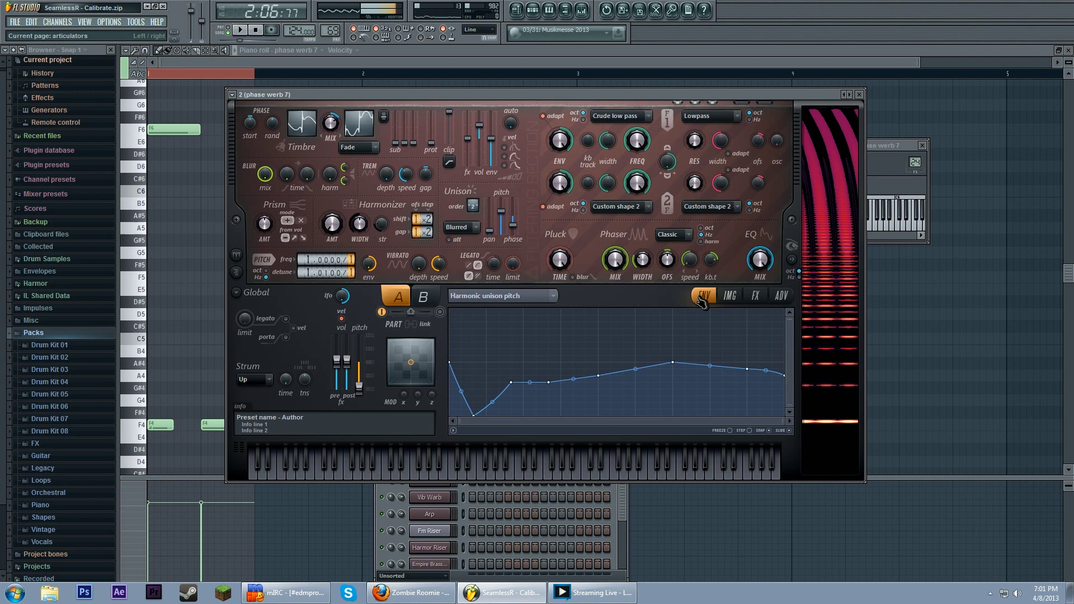
click(551, 300)
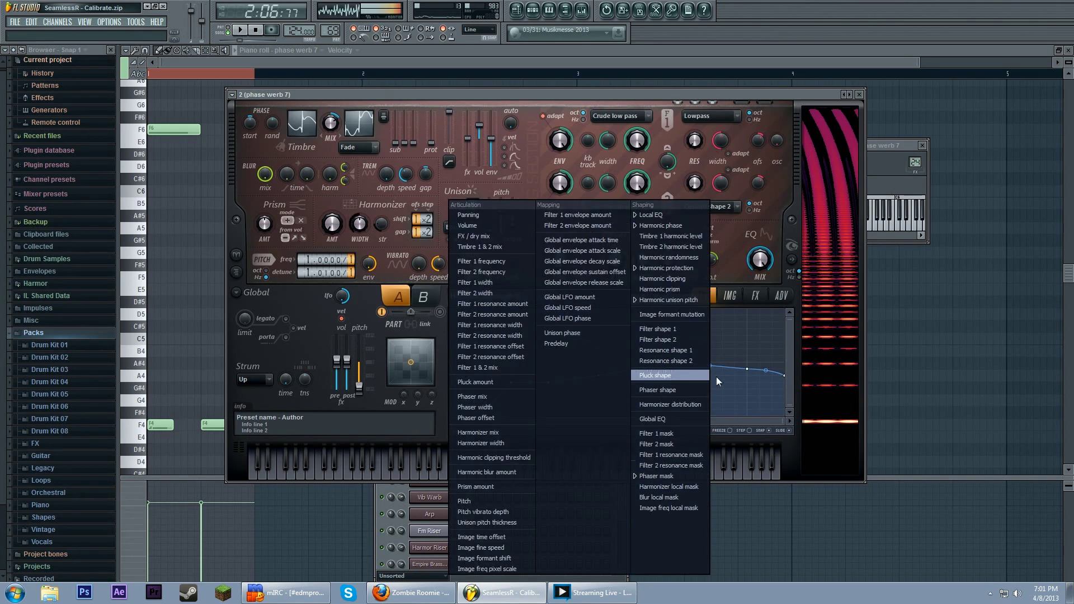
click(667, 477)
click(545, 296)
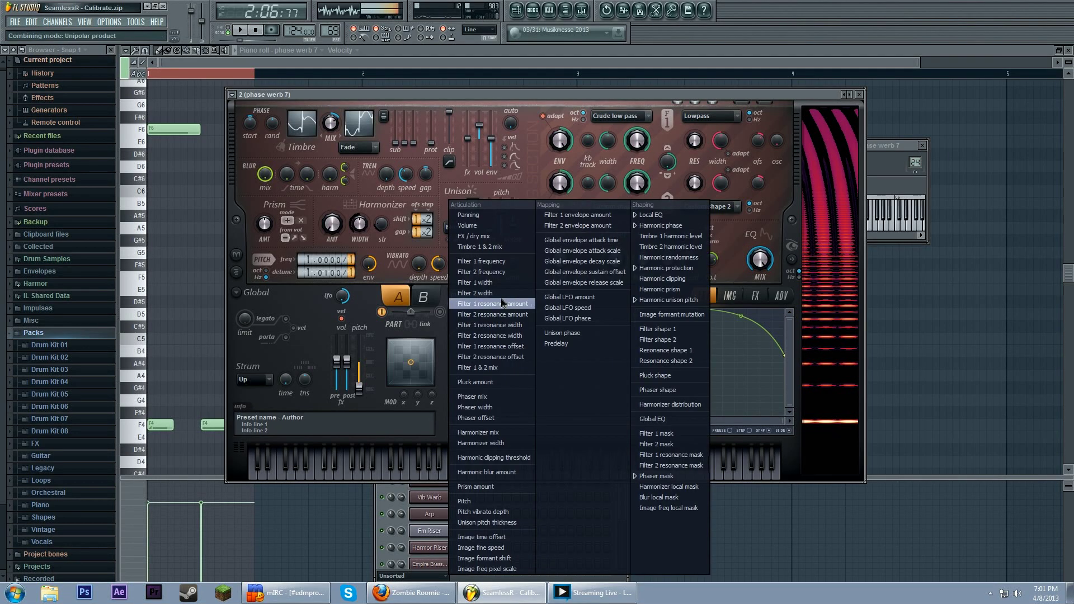
click(776, 201)
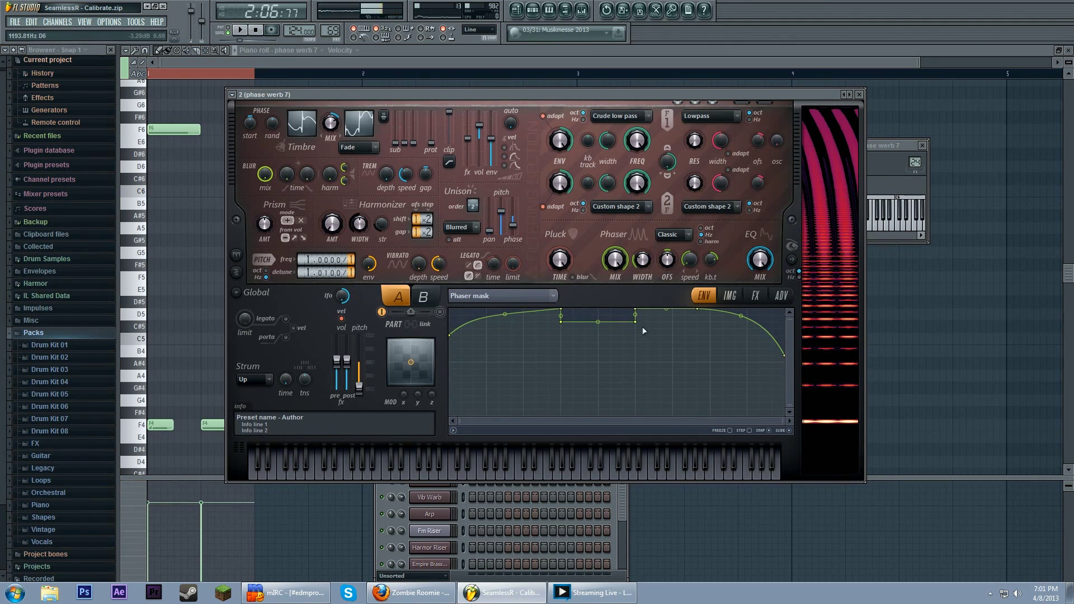
Step: Reshape the phaser mask with a shallow dip between its two middle points and a straighter falloff at the high-frequency end
drag(635, 321, 635, 417)
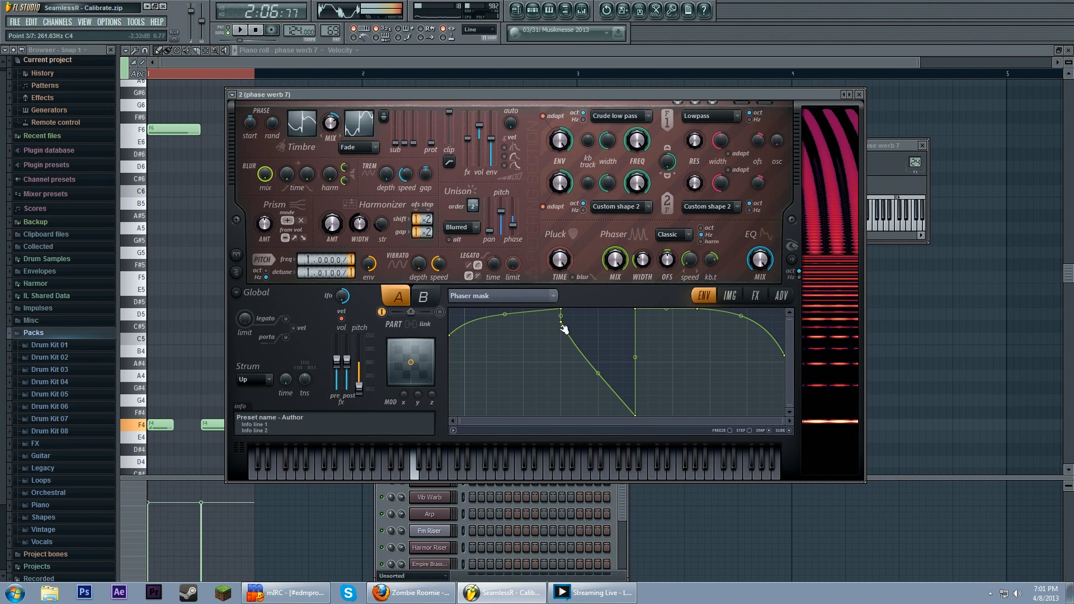
drag(564, 328, 552, 277)
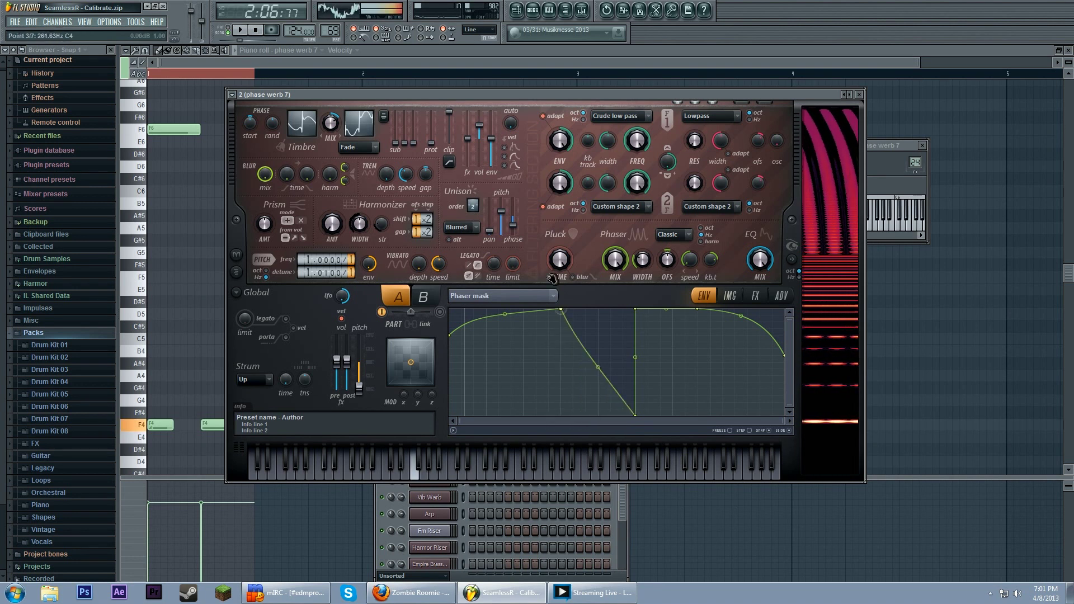
drag(636, 416, 638, 312)
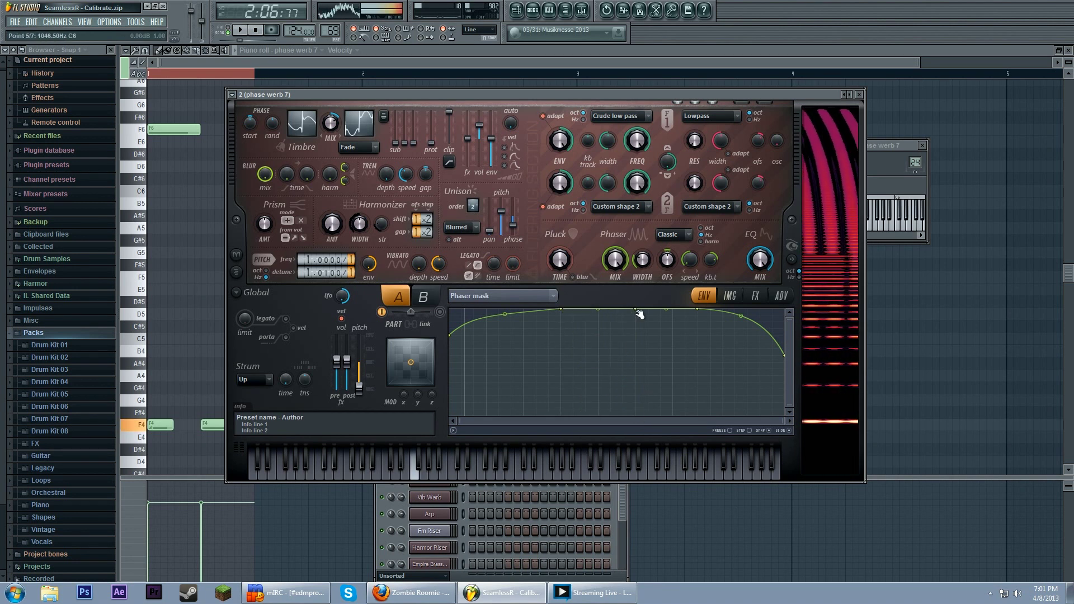
drag(562, 311, 562, 349)
drag(637, 311, 637, 316)
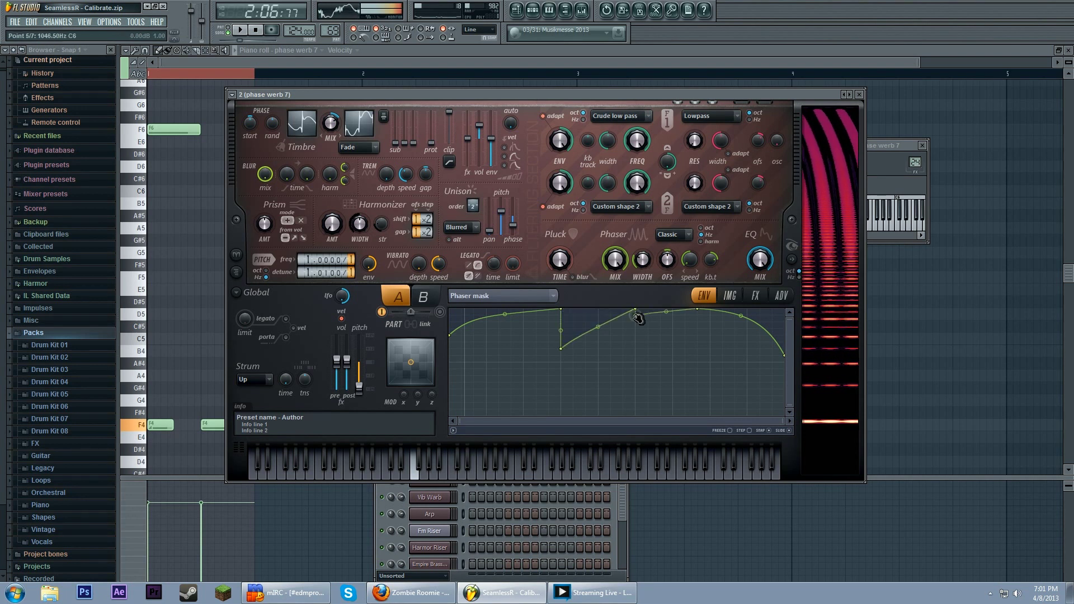
drag(562, 350, 560, 322)
mouse_move(638, 311)
mouse_down()
mouse_move(639, 328)
mouse_move(641, 313)
mouse_up()
mouse_move(741, 316)
mouse_down()
mouse_move(741, 355)
mouse_move(741, 311)
mouse_move(741, 330)
mouse_up()
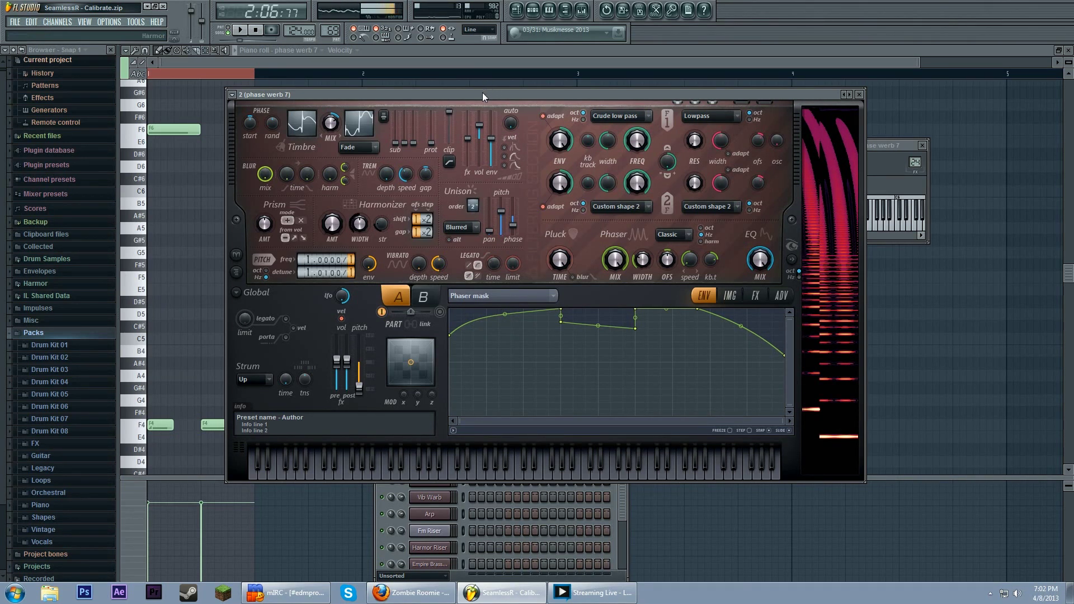
Step: Play the playlist from bar 53, where the PW7 and PW7 Resampled clips start, and stop playback
mouse_move(482, 92)
mouse_down()
mouse_move(514, 84)
mouse_move(488, 73)
mouse_move(532, 100)
mouse_move(479, 104)
mouse_up()
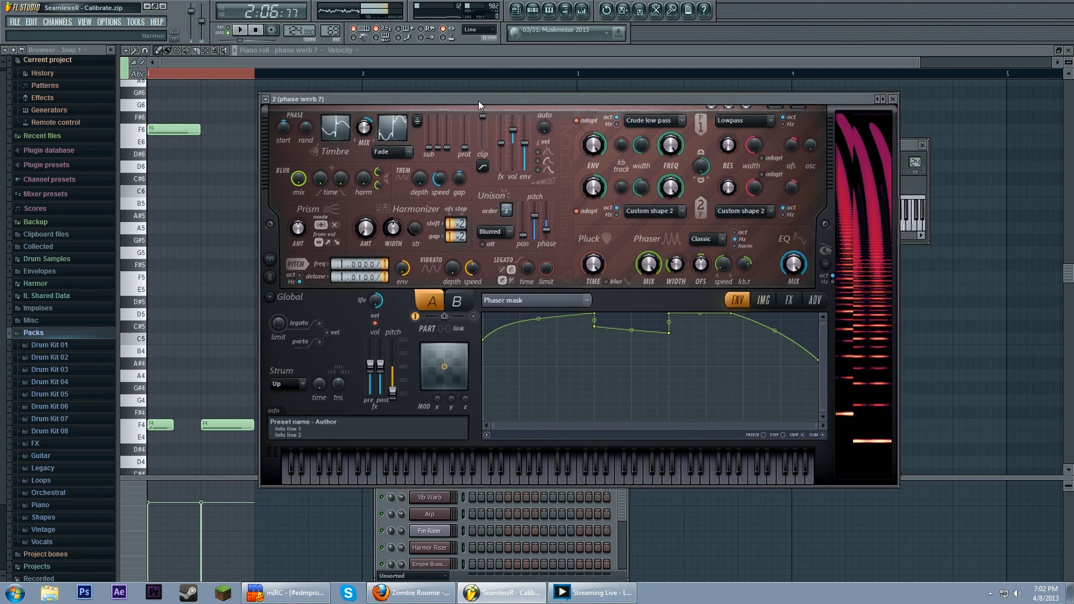
key(F5)
click(479, 73)
key(space)
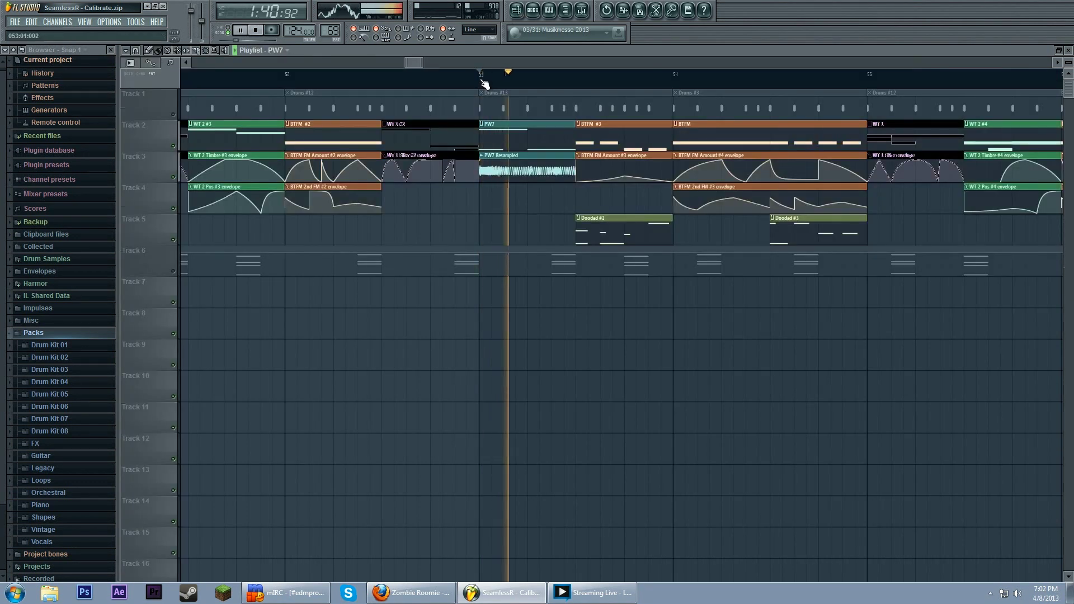
key(space)
Step: Open the PW7 clip's piano roll from the playlist and bring phase werb 7's Harmor back up over it
click(532, 9)
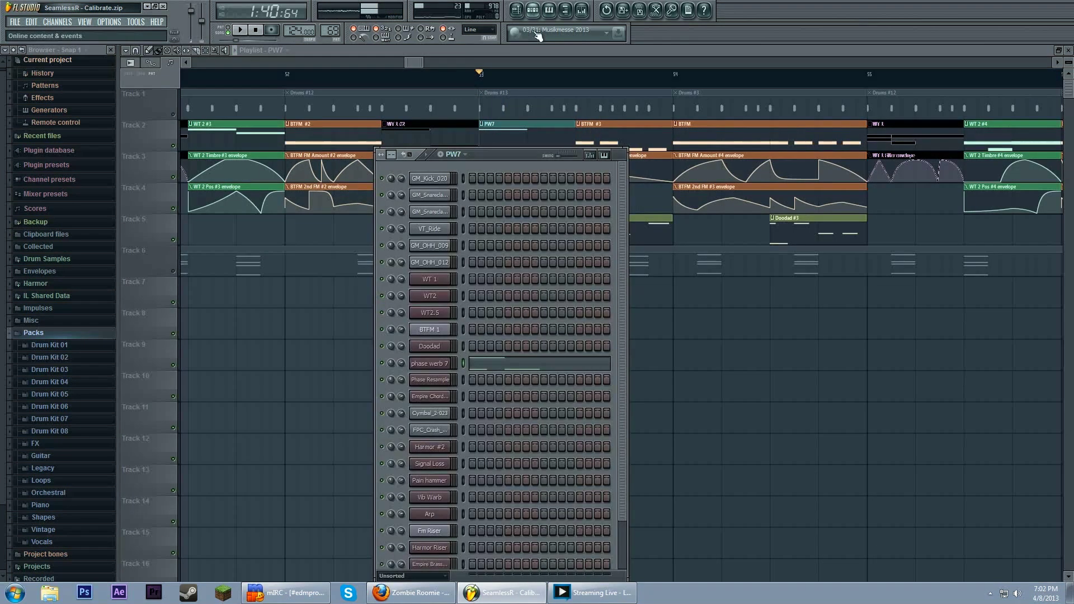
click(428, 363)
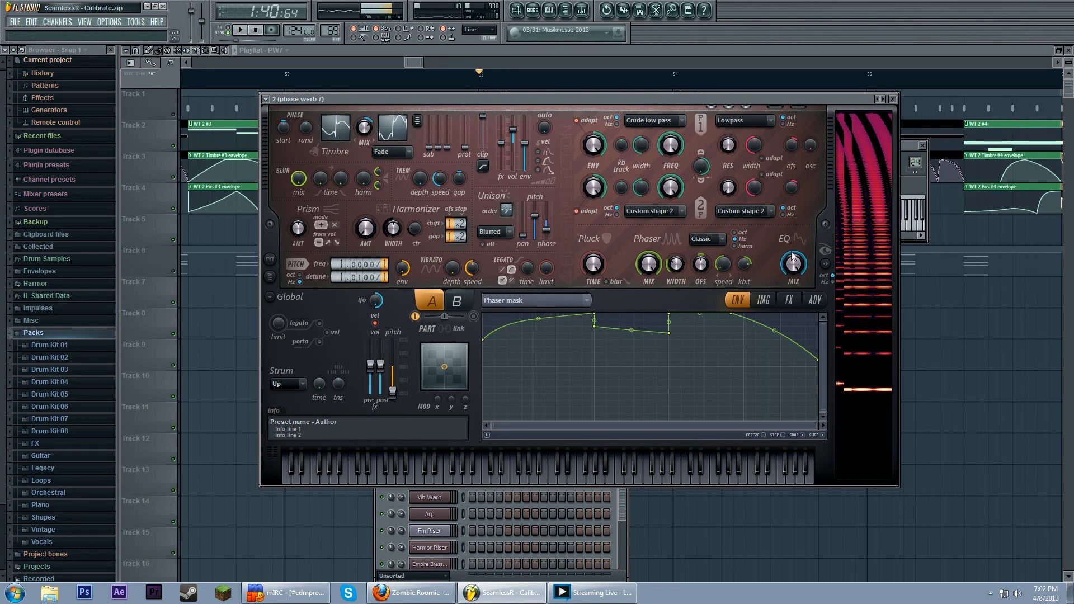
click(539, 56)
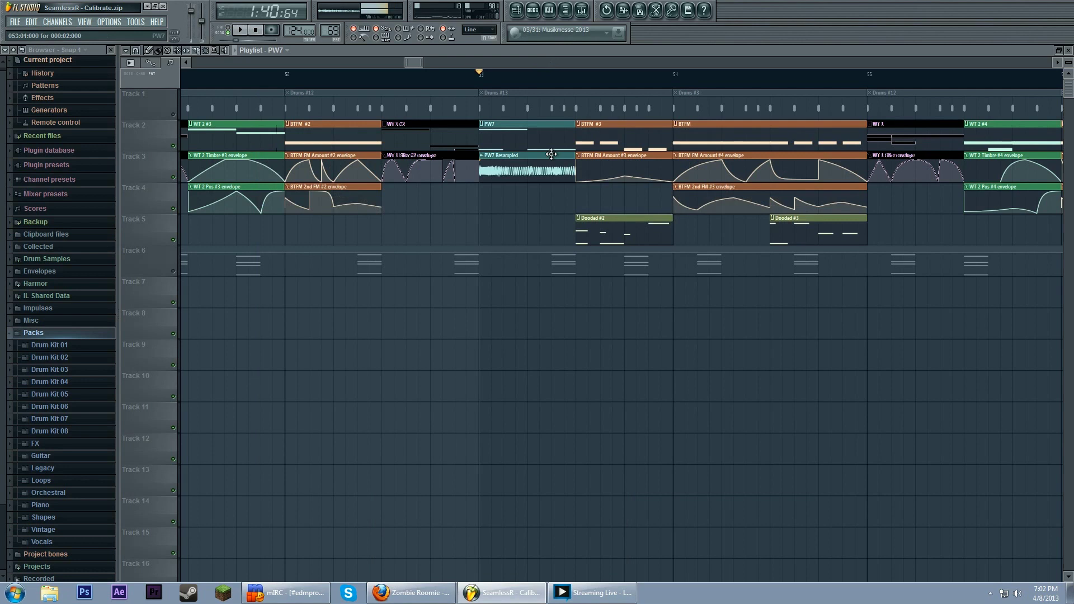
double_click(495, 133)
click(533, 11)
click(435, 362)
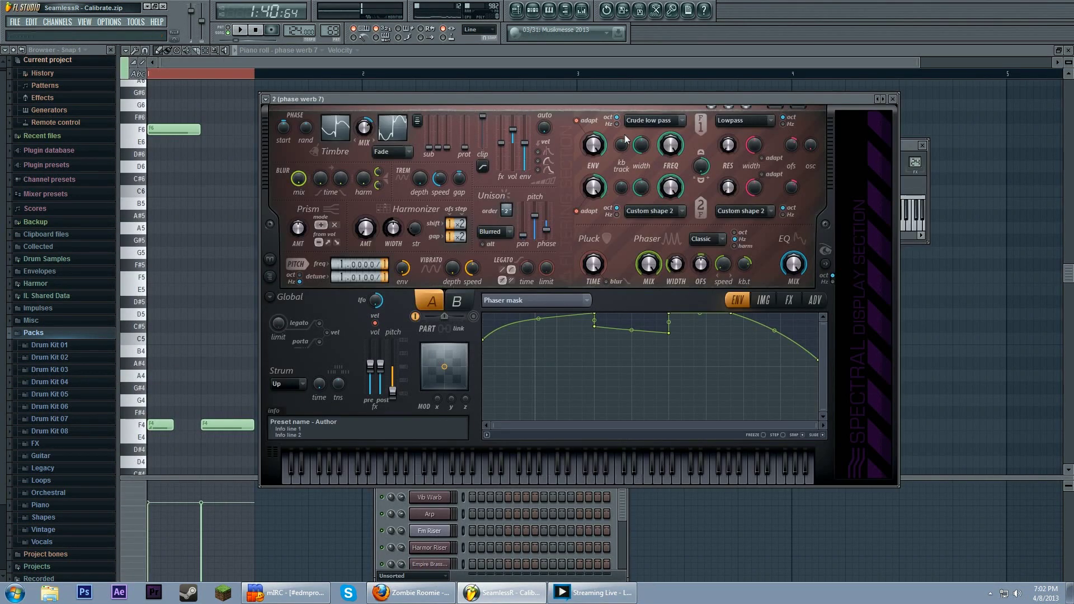
Step: Widen Harmor's visual feedback display, play the PW7 pattern to examine its spectrum, and stop playback
click(826, 267)
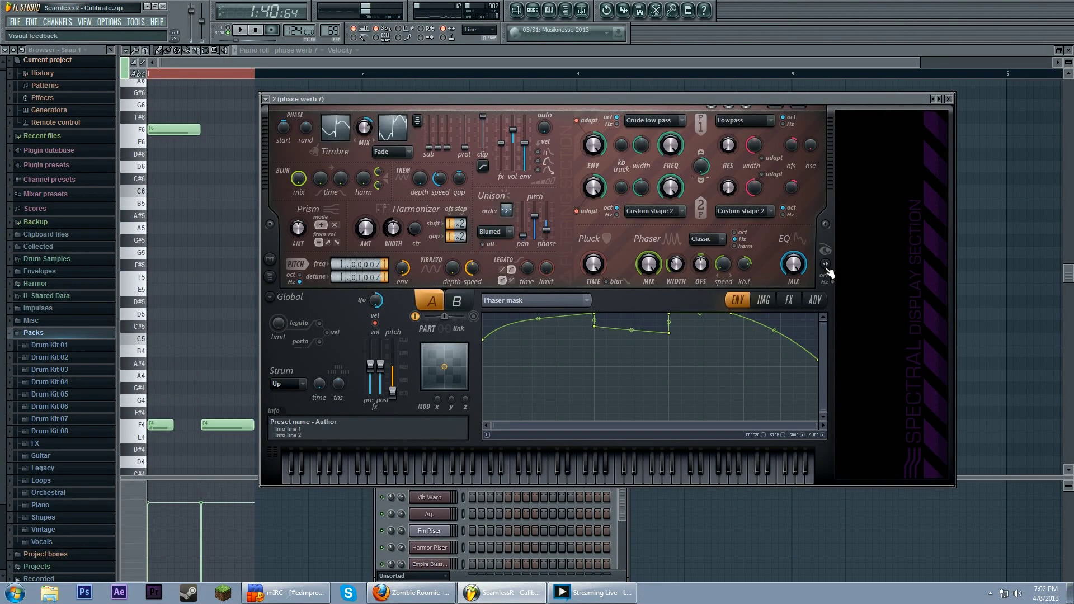
click(825, 266)
click(825, 265)
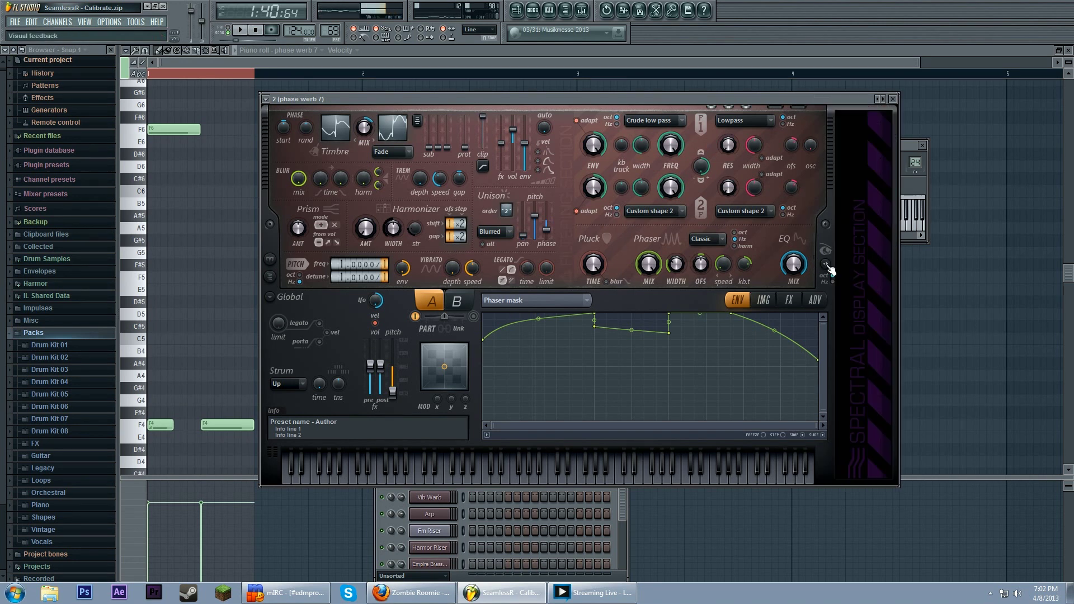
click(240, 30)
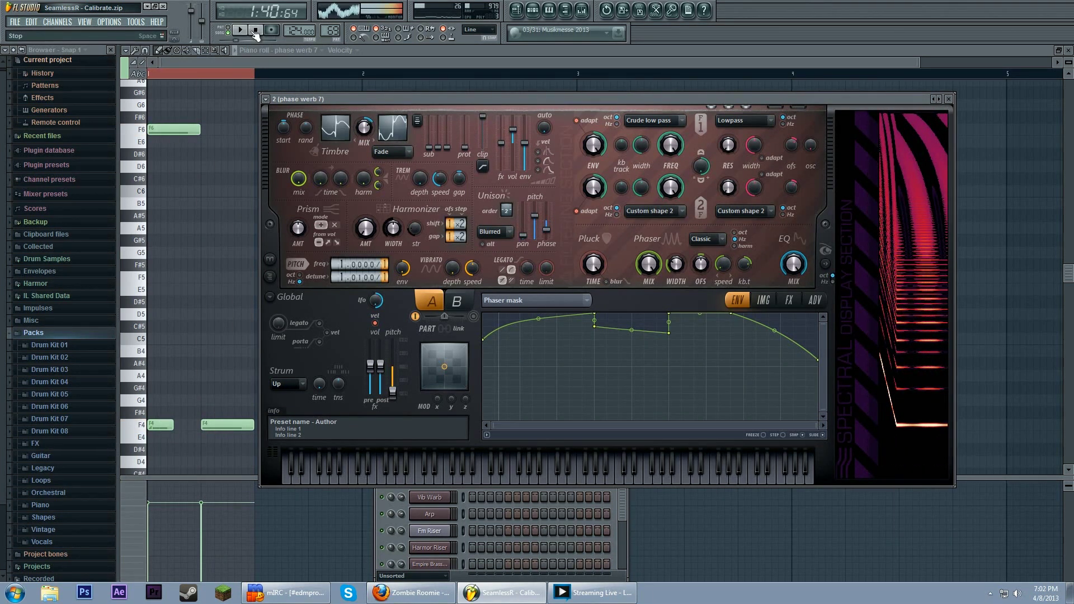
key(space)
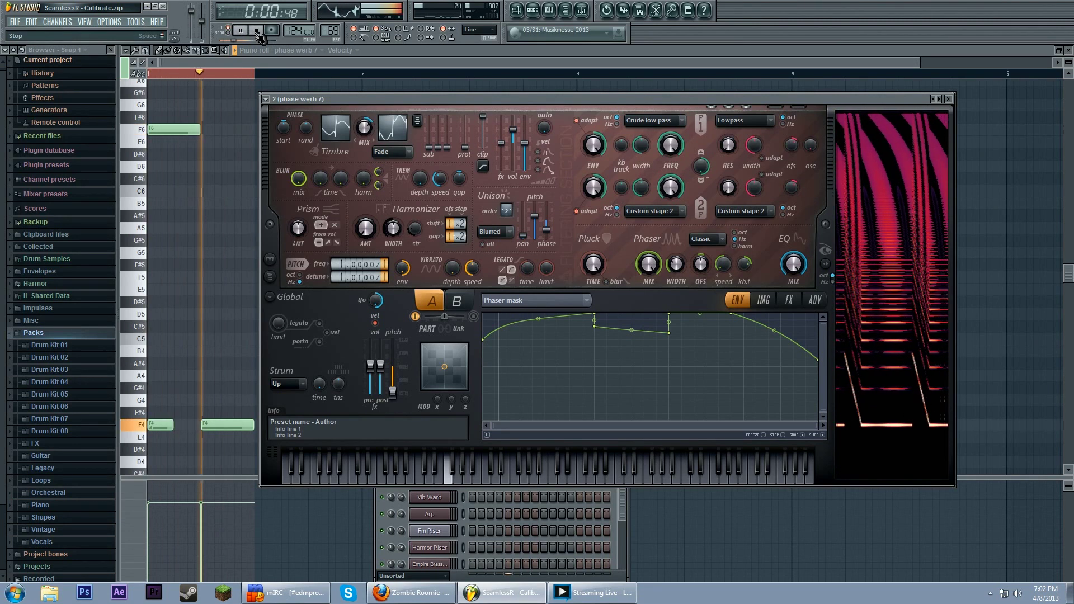
click(257, 32)
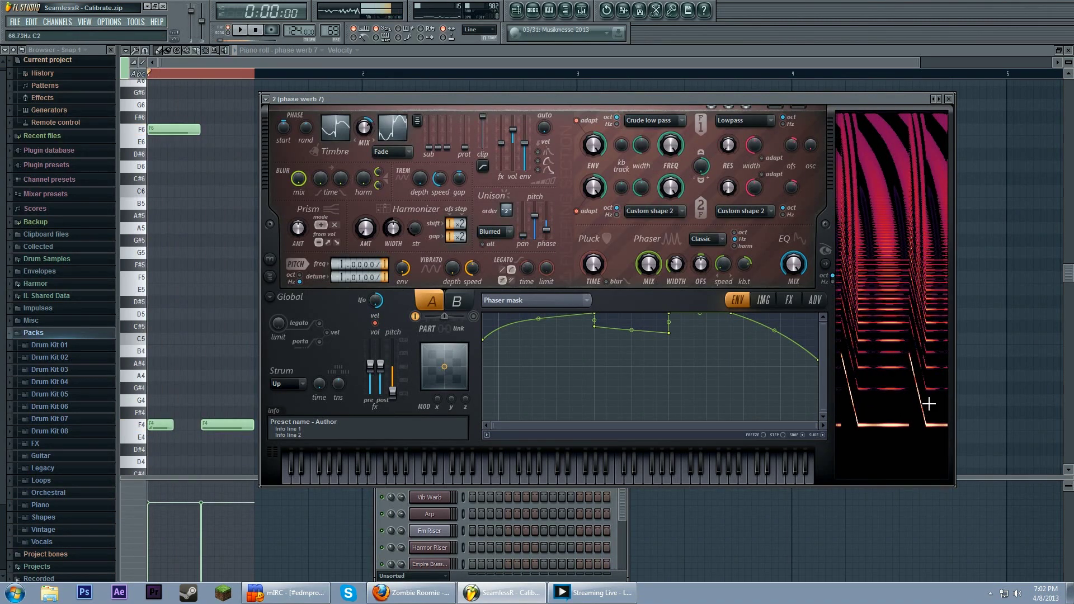
Step: Audition phase werb 7 at progressively lower notes and compare how the phaser bands look in the spectral display
click(590, 481)
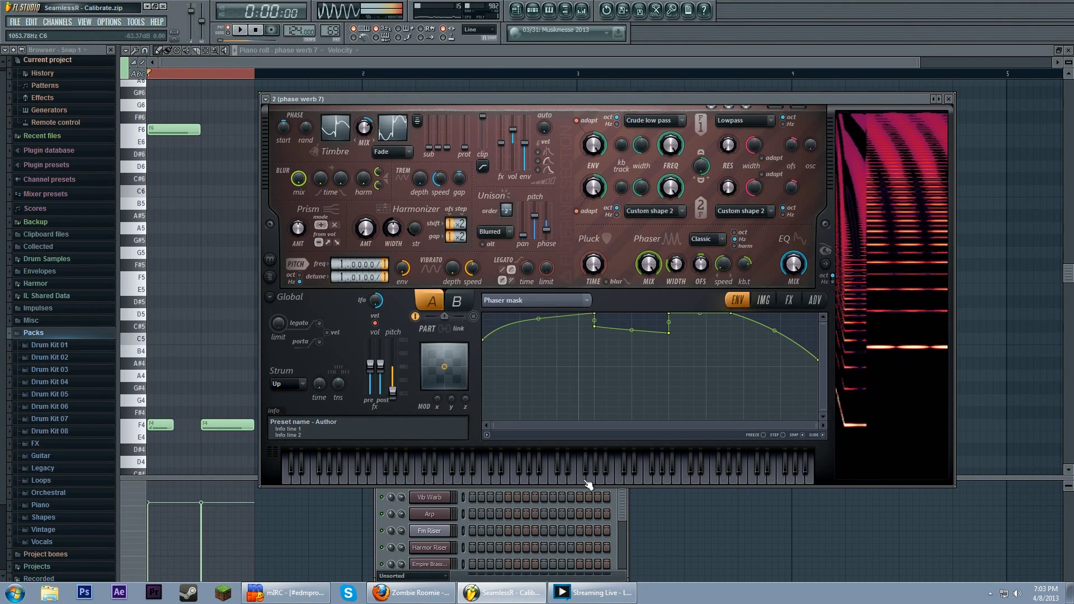
click(523, 481)
click(457, 481)
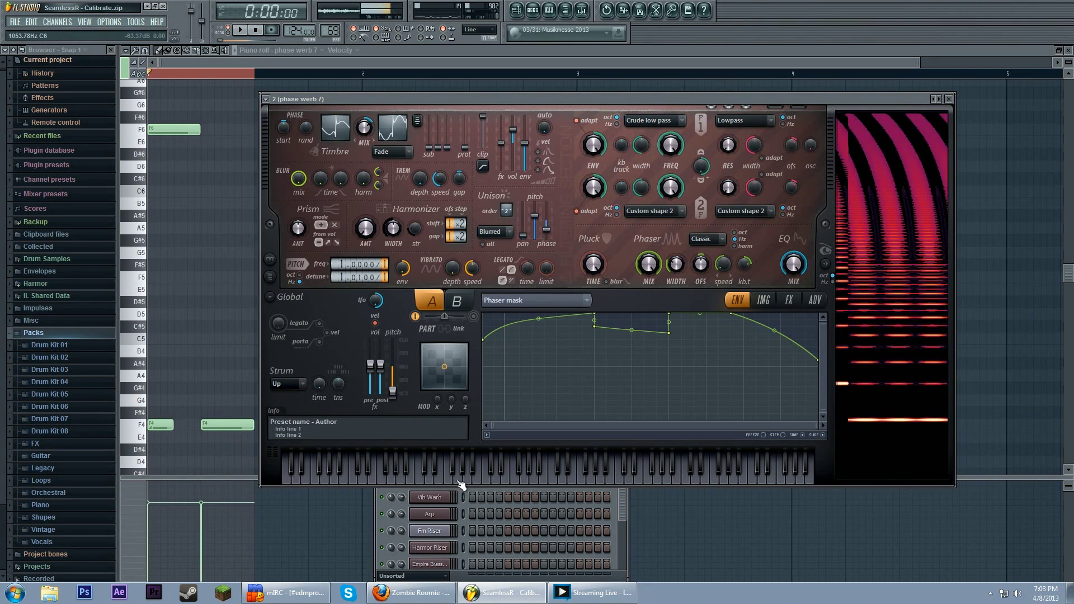
click(449, 466)
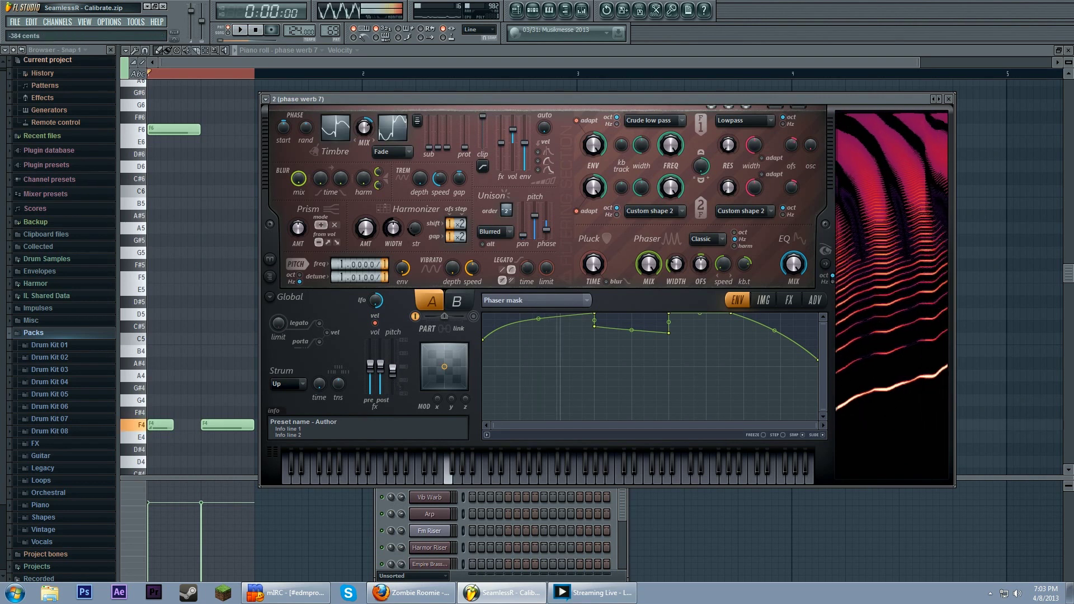
Step: Slide Harmor's global pitch down, audition a note, and examine the phaser's key-to-offset tracking control
drag(393, 362, 392, 397)
key(v)
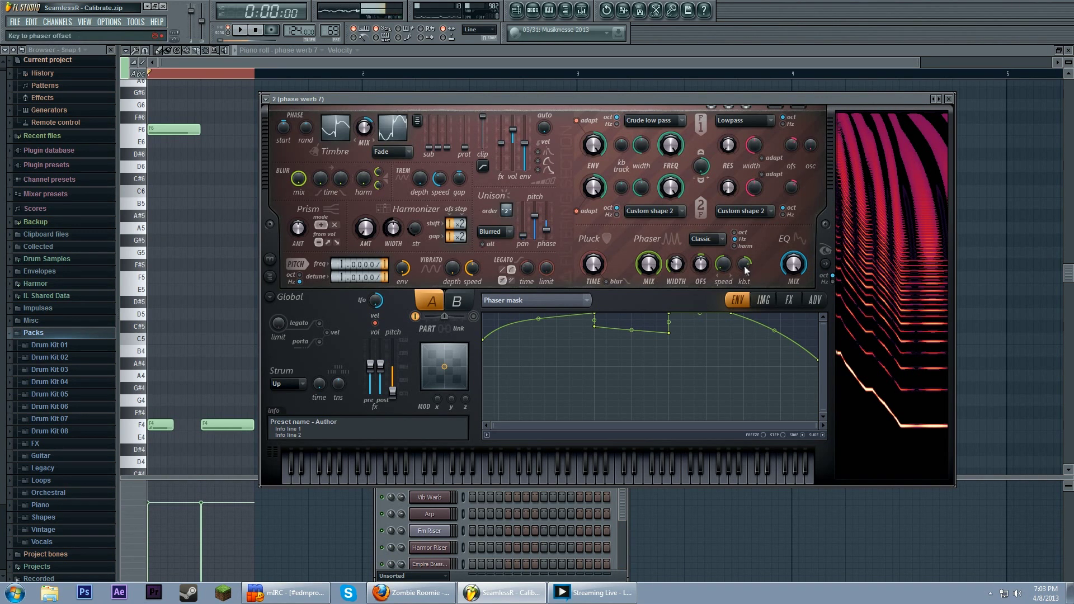
drag(745, 271, 747, 268)
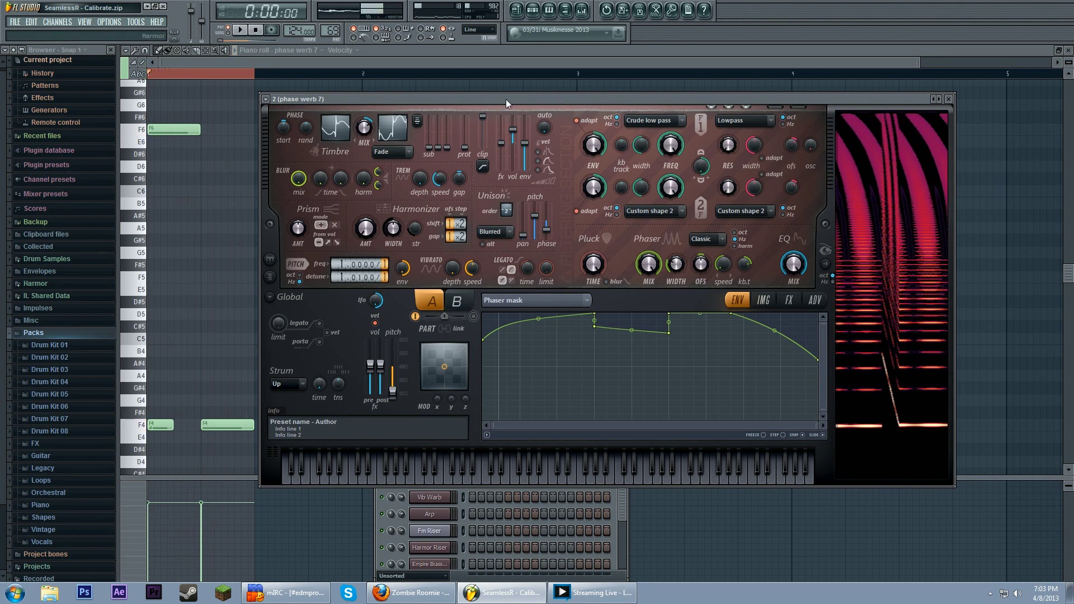
Step: Compare the PW7 and PW7 Resampled clips from bar 53 by soloing tracks 2 and 3 in turn, and re-enable track 2
click(516, 10)
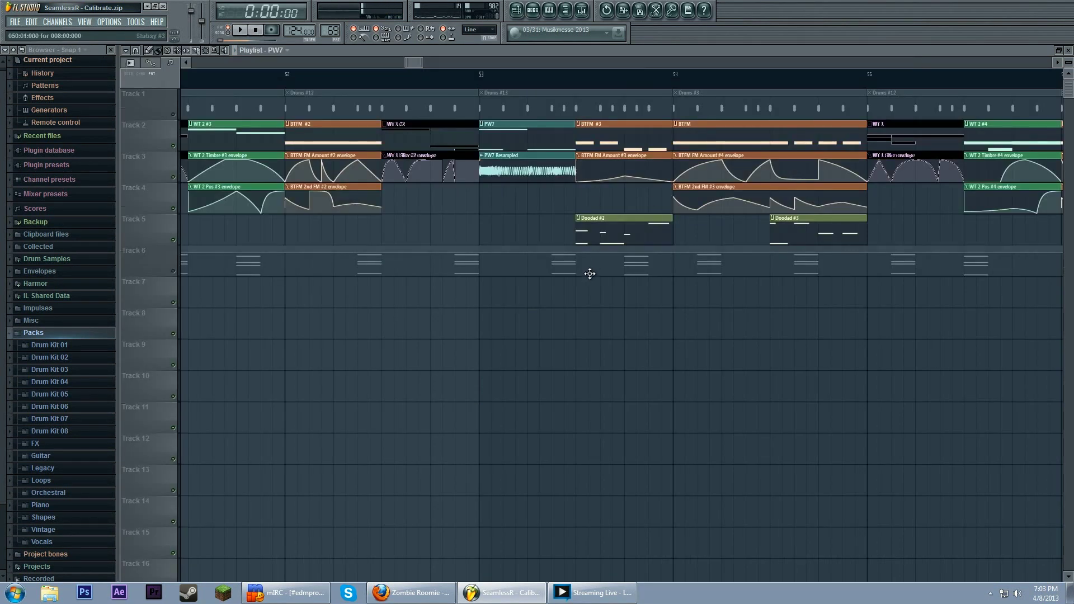
click(479, 73)
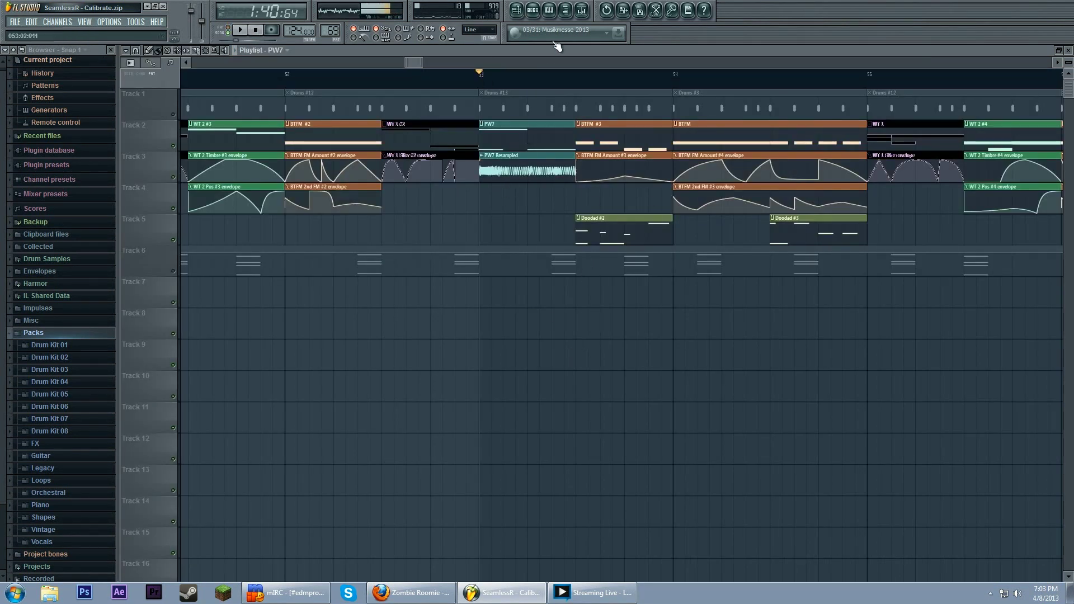
right_click(178, 146)
key(space)
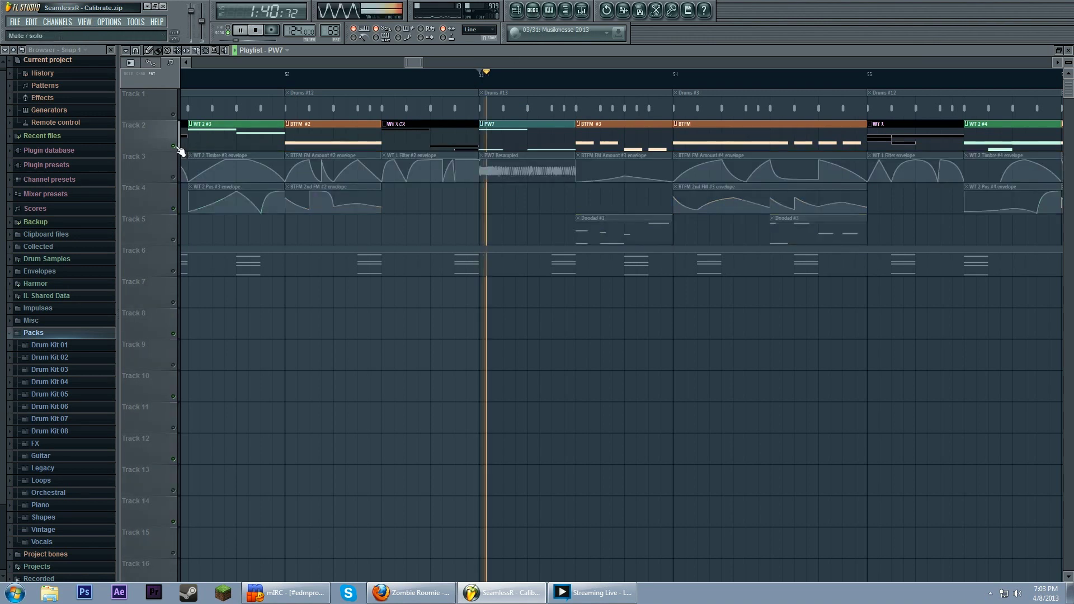
right_click(178, 177)
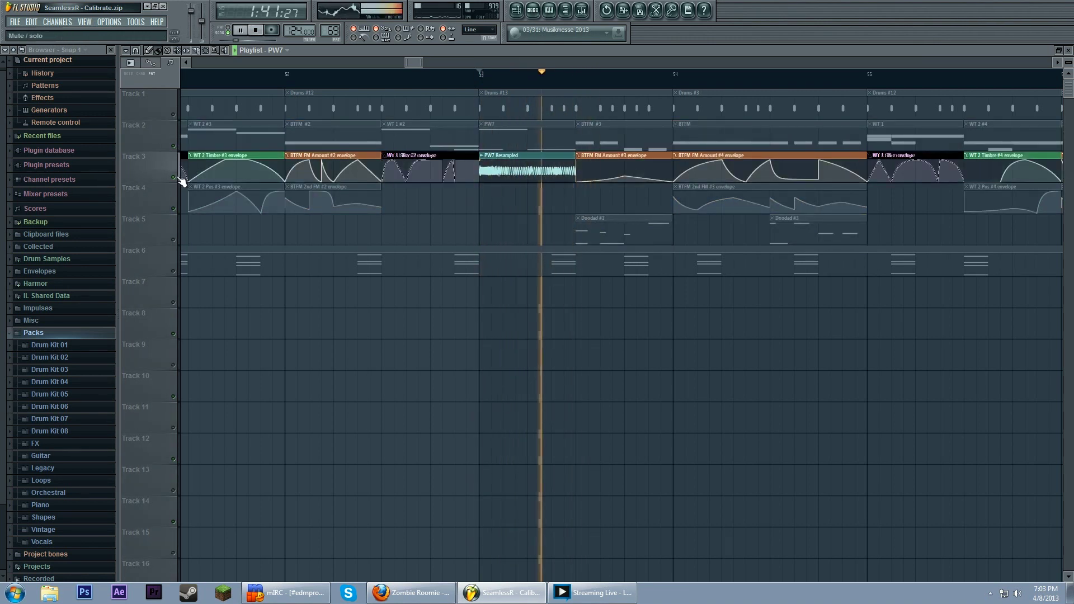
key(space)
click(173, 146)
Step: Open the Phase Resample channel's Harmor to show its image synthesis page and reposition its window over the playlist
click(532, 10)
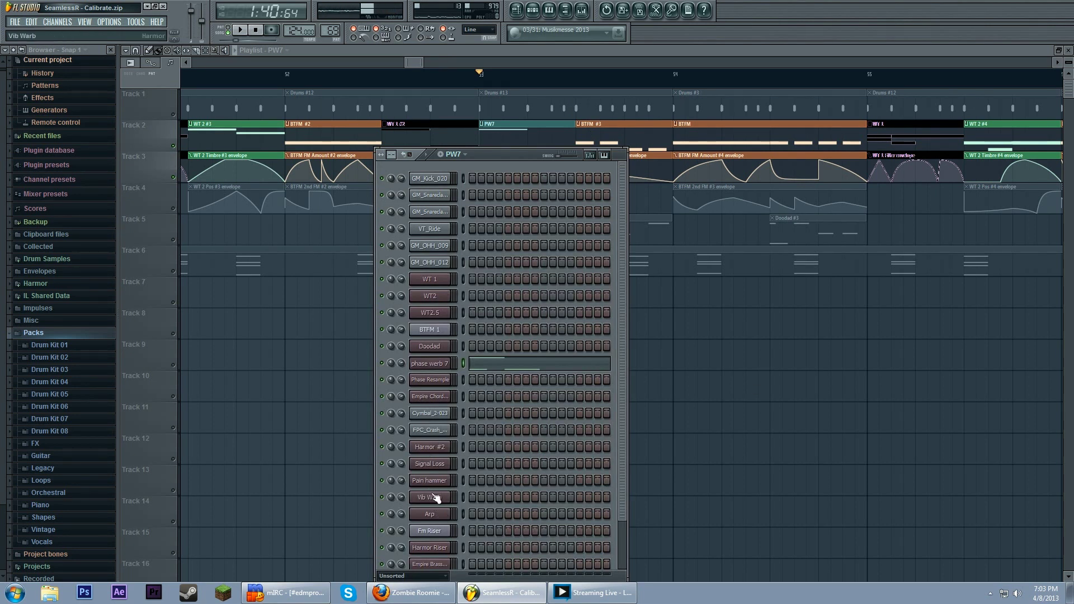
click(430, 380)
drag(697, 145, 514, 106)
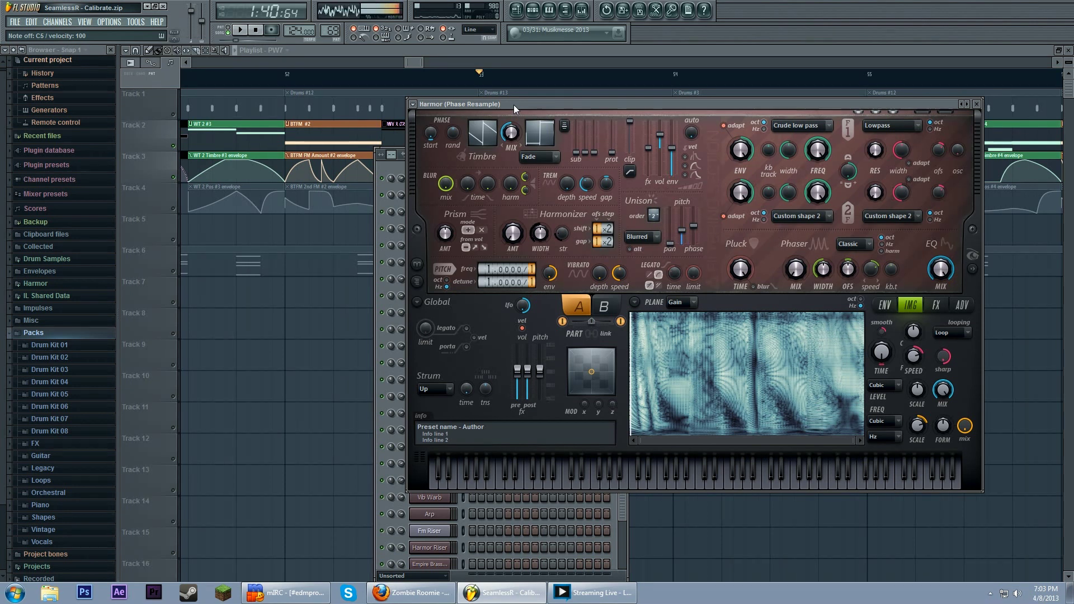
drag(514, 105, 504, 195)
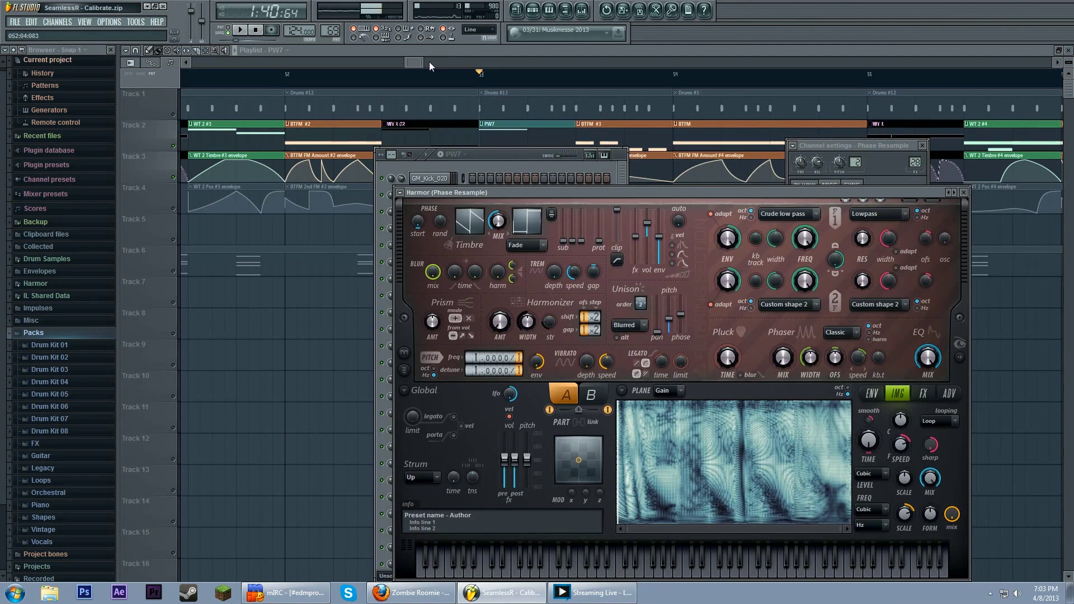
Step: Close the open windows and show the Fruity Parametric EQ 2 on mixer Insert 33, briefly starting and stopping playback
key(F12)
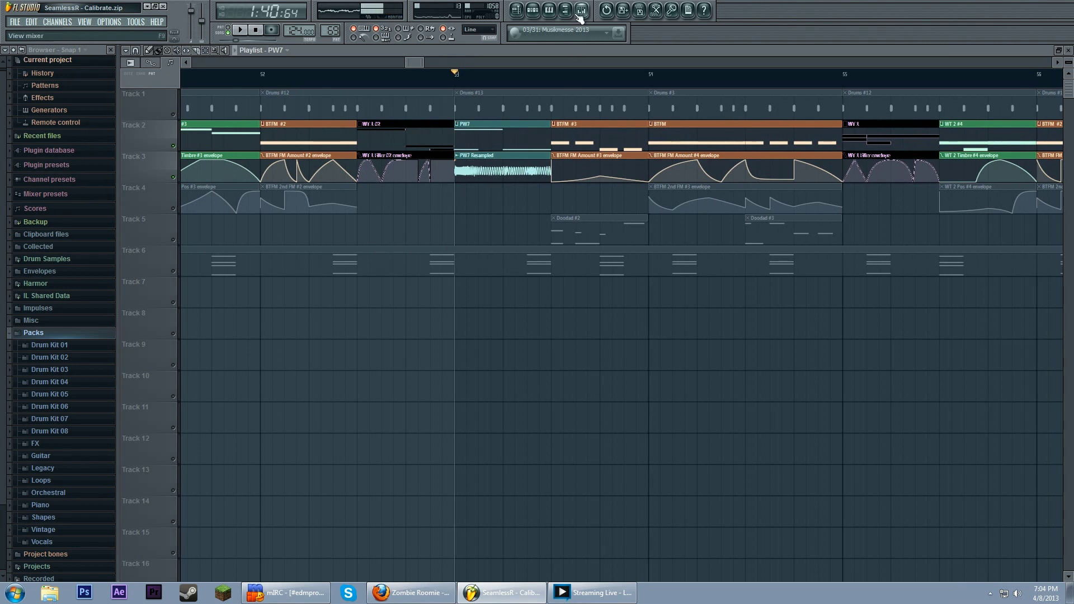
key(F9)
key(space)
key(space)
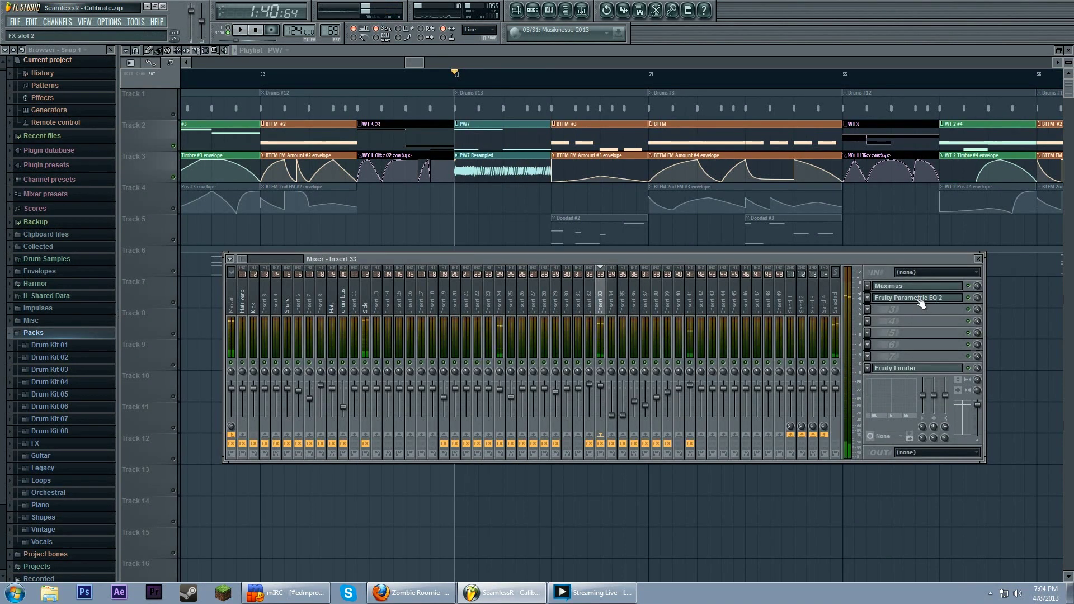
click(917, 297)
click(455, 354)
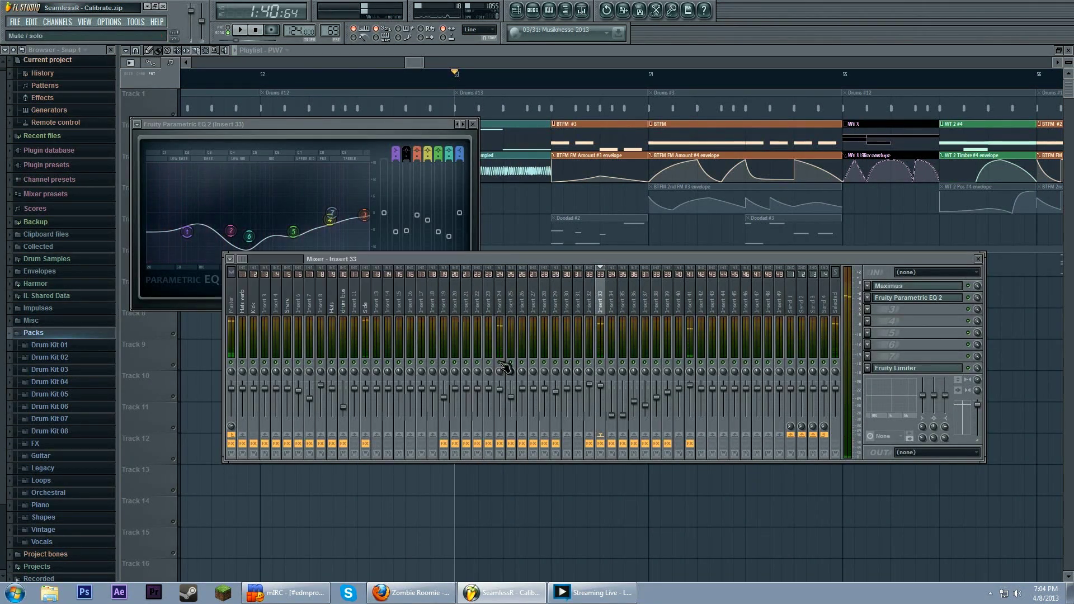
Step: Play the section while watching the Insert 33 equalizer, stop it, and close the equalizer and mixer windows
key(space)
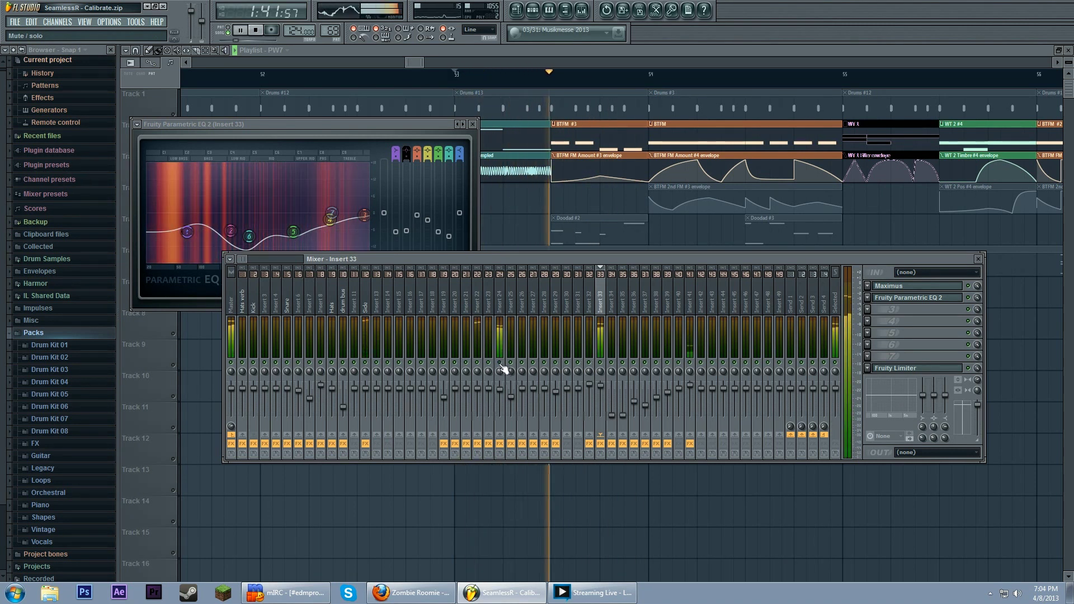
key(space)
right_click(538, 225)
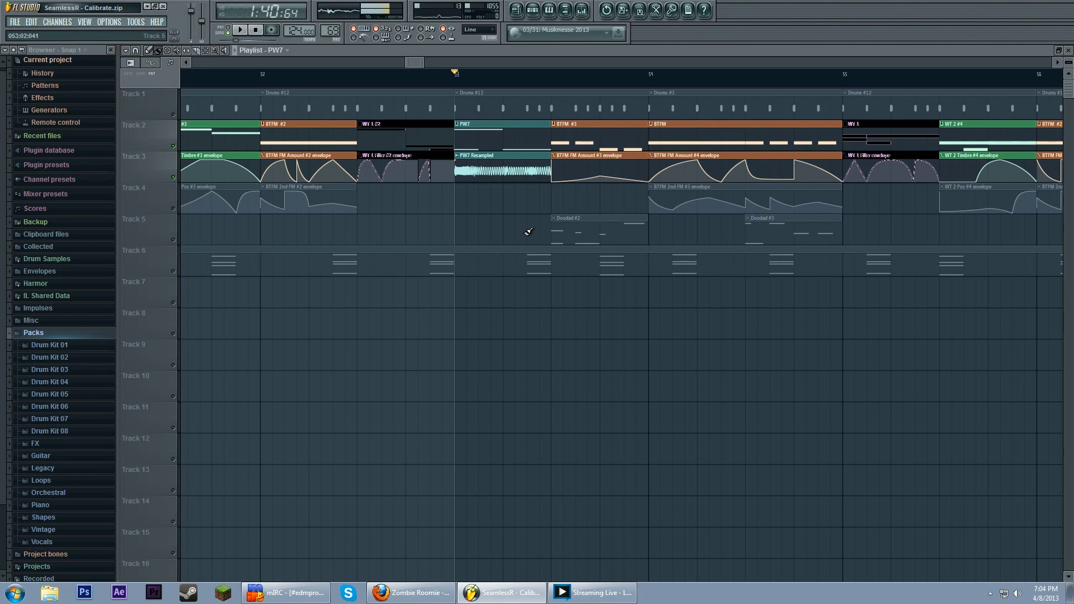
Step: Place the playhead at the PW7 #2 clip on bar 65 and briefly start and stop playback
scroll(543, 219, down, 4)
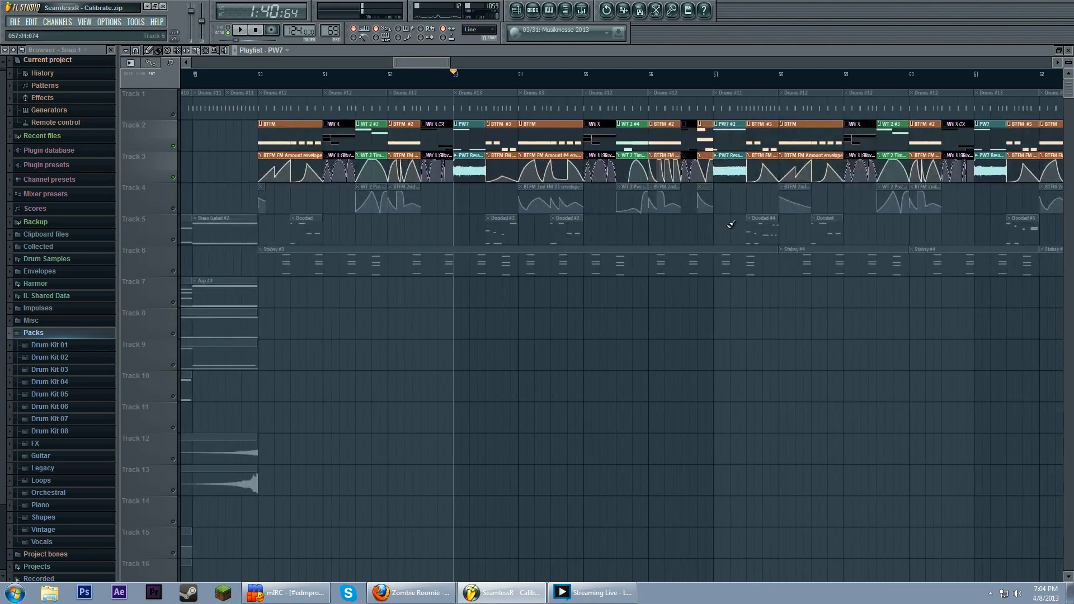
scroll(559, 242, right, 6)
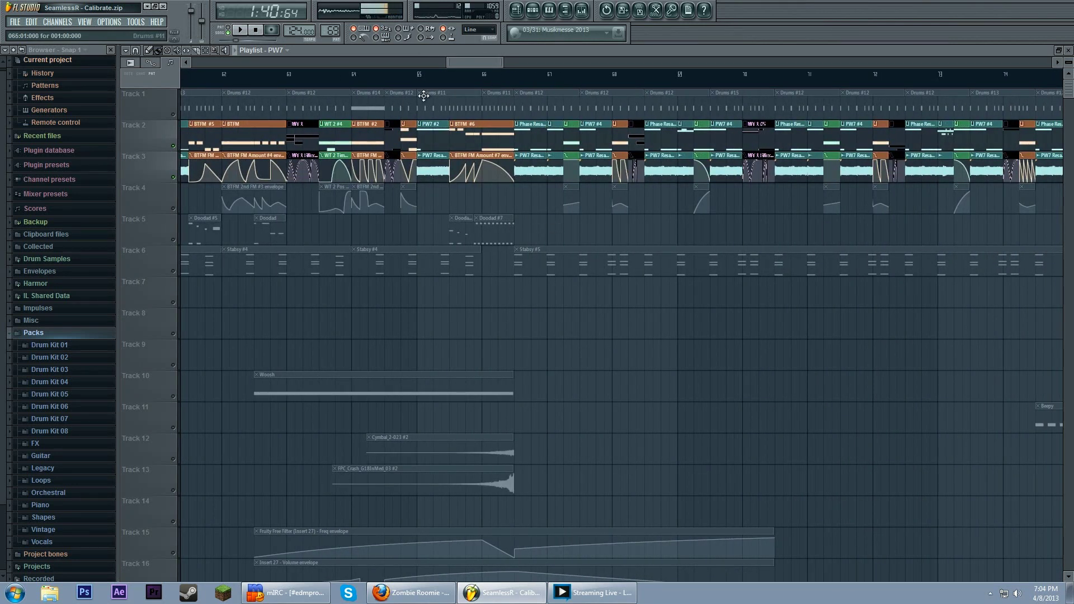
click(419, 74)
key(space)
key(space)
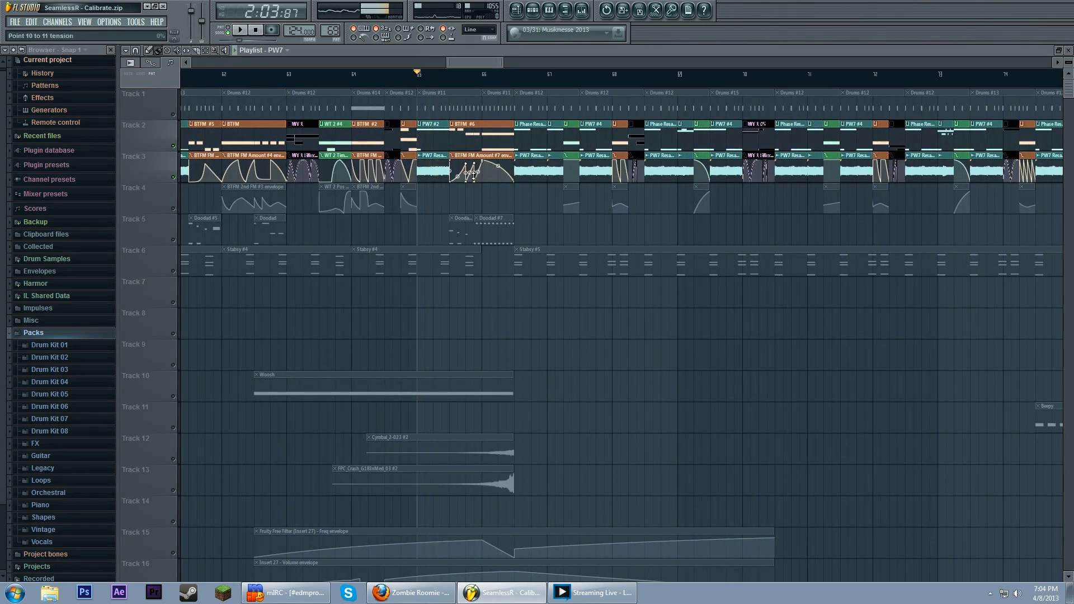
Step: Play the Phase Resample and PW7 #4 clips from bar 69, and stop playback
drag(428, 83, 694, 85)
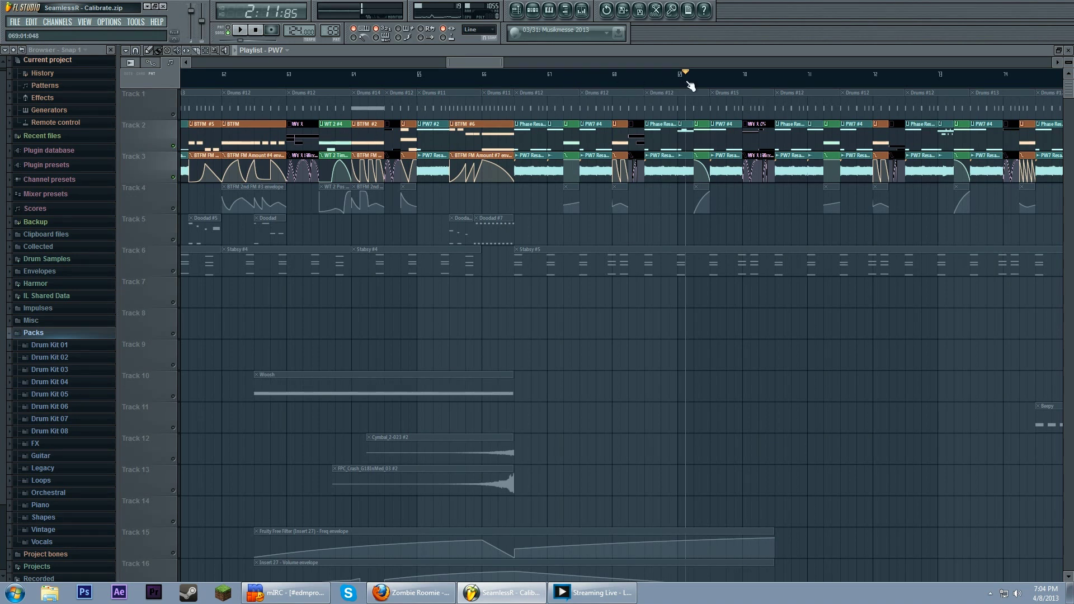
key(space)
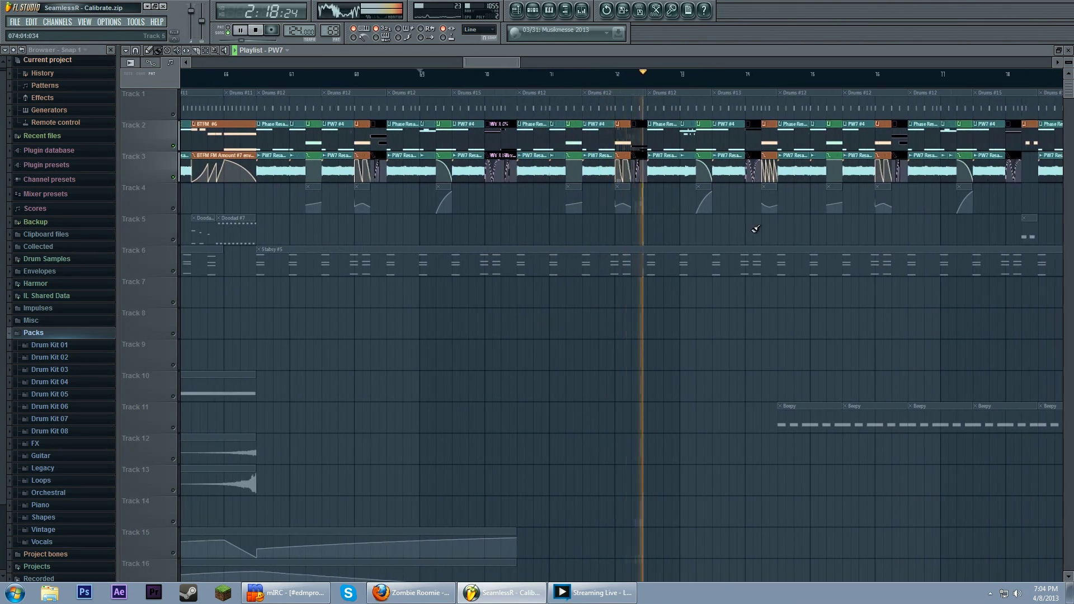
key(space)
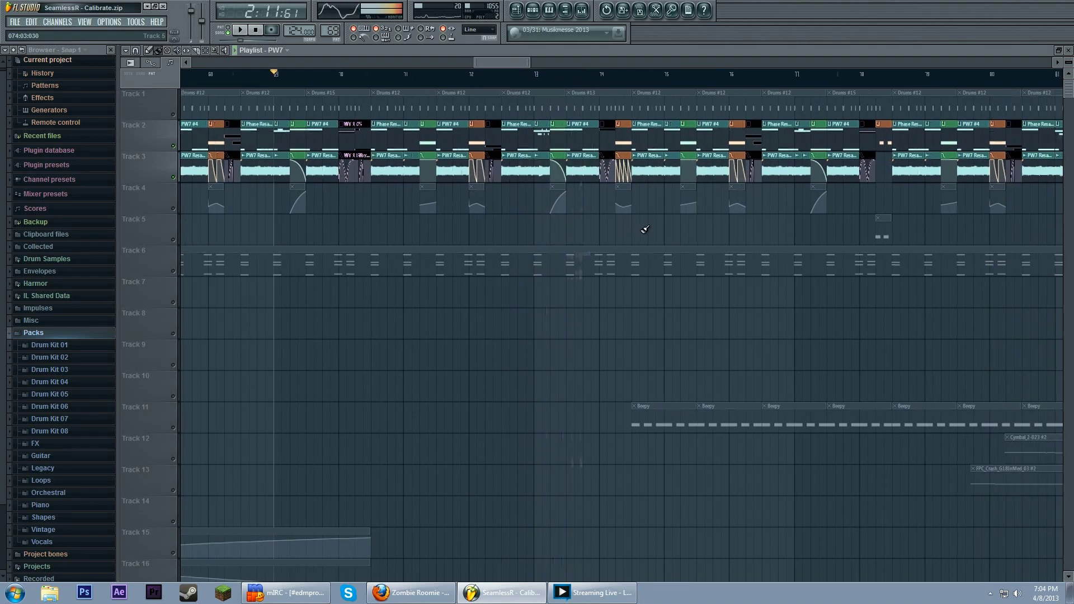
Step: Play the Phase Resample clip briefly from bar 170 and place the playhead at the PW7 clip that follows it
scroll(645, 229, right, 7)
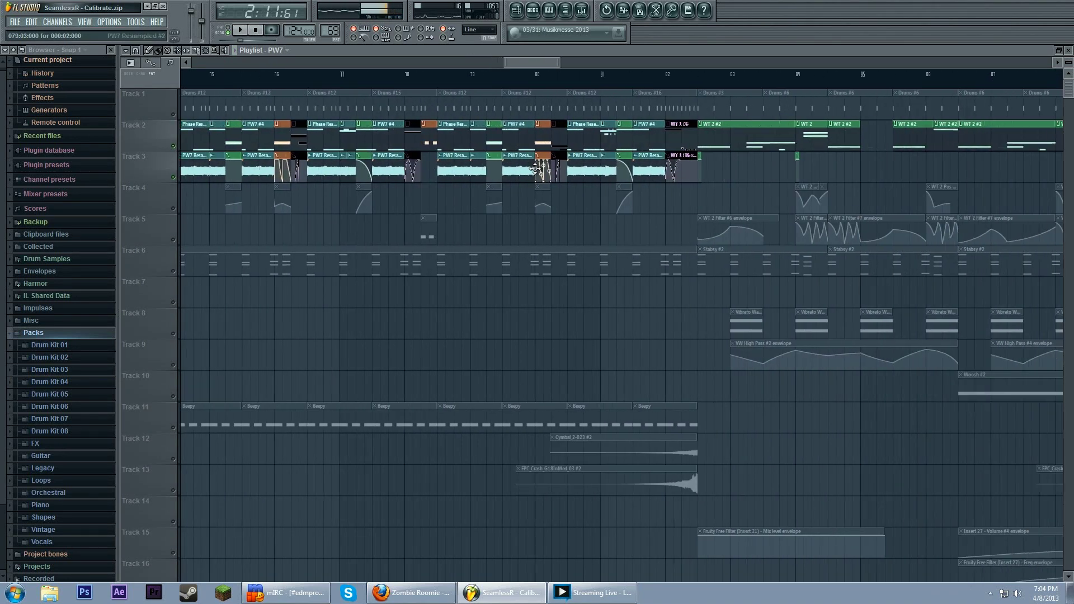
drag(534, 169, 515, 168)
drag(756, 161, 355, 173)
scroll(450, 234, down, 3)
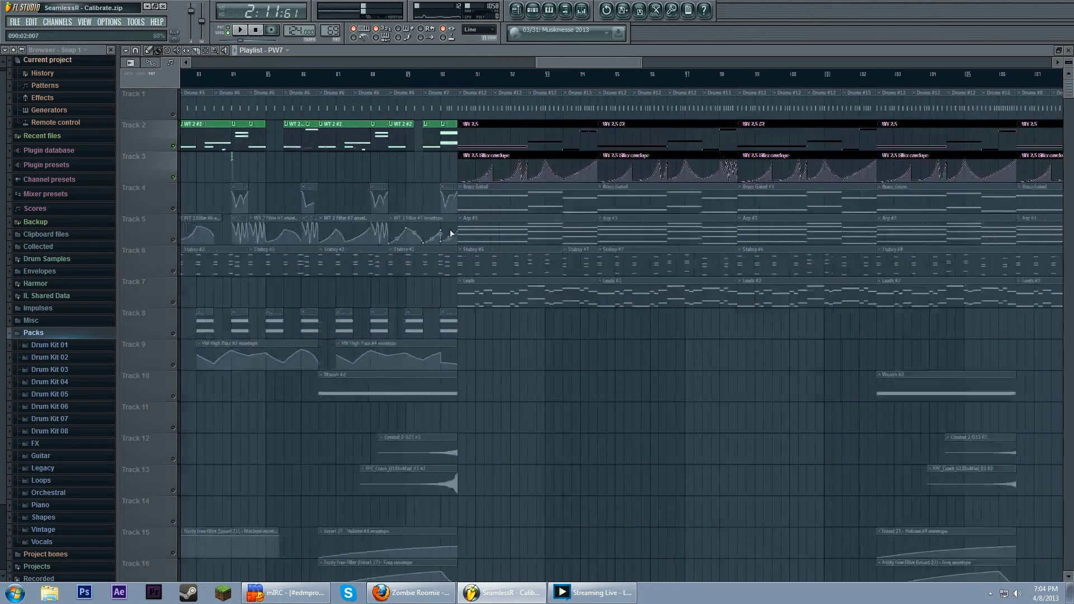
scroll(450, 234, down, 5)
scroll(918, 192, up, 6)
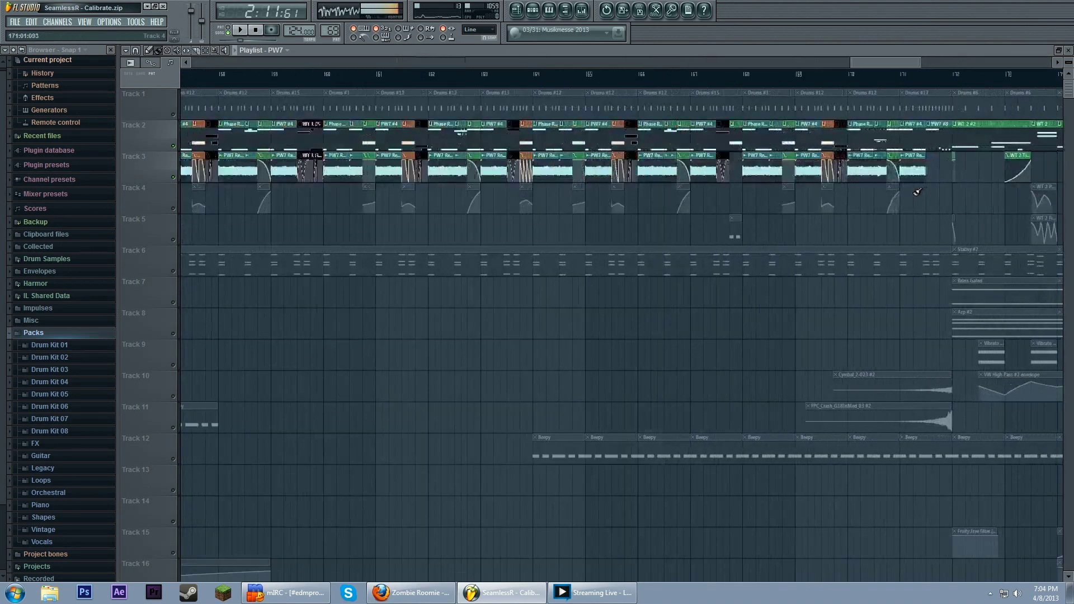
scroll(917, 192, up, 3)
click(798, 84)
key(space)
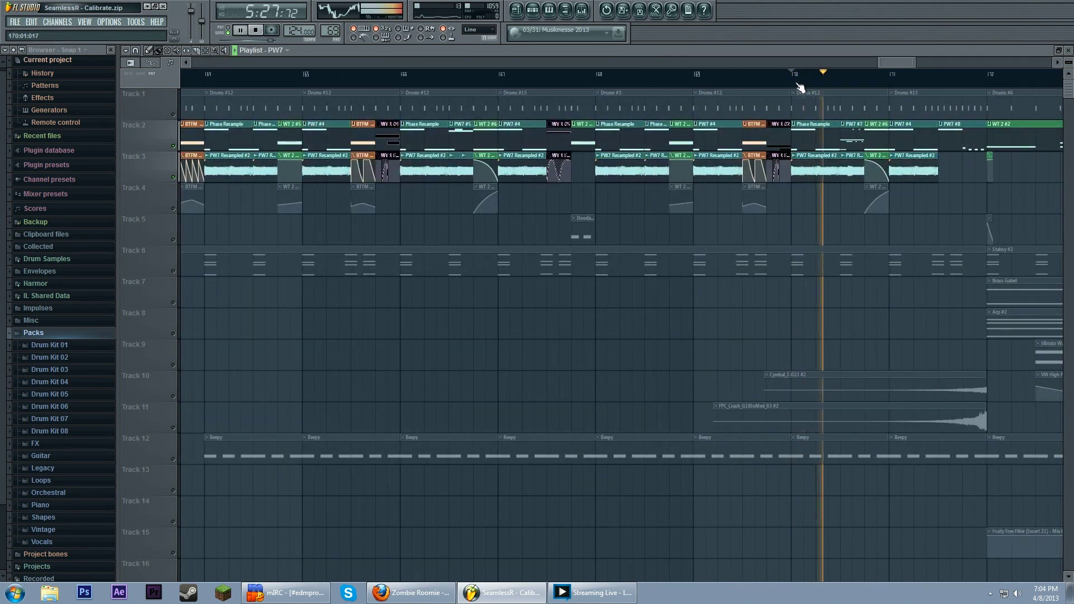
key(space)
click(842, 84)
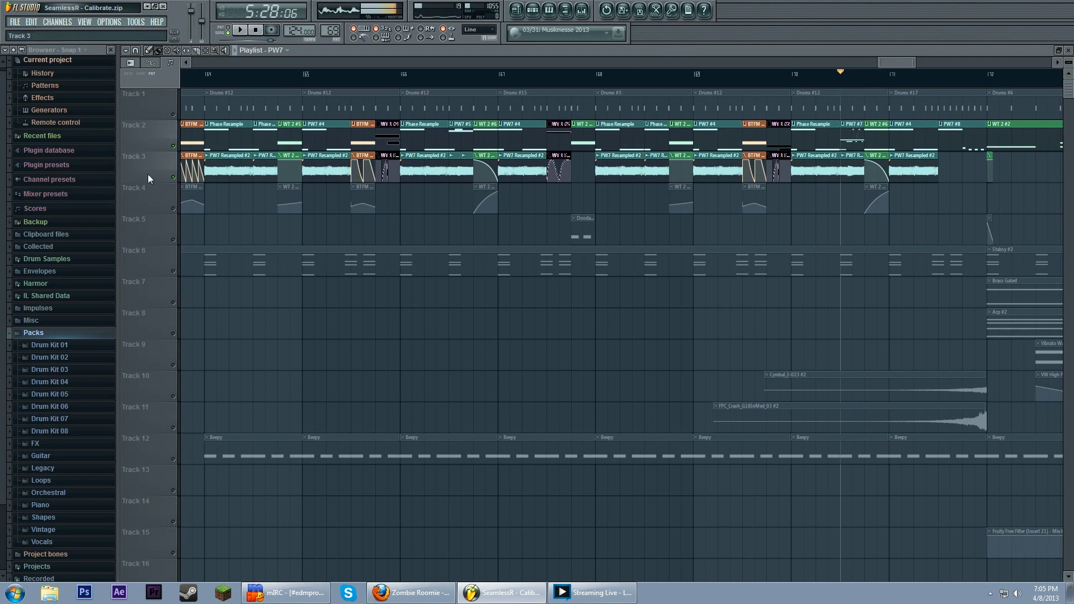
Step: Toggle playlist tracks 3 and 2 off and back on in turn
click(173, 177)
click(174, 178)
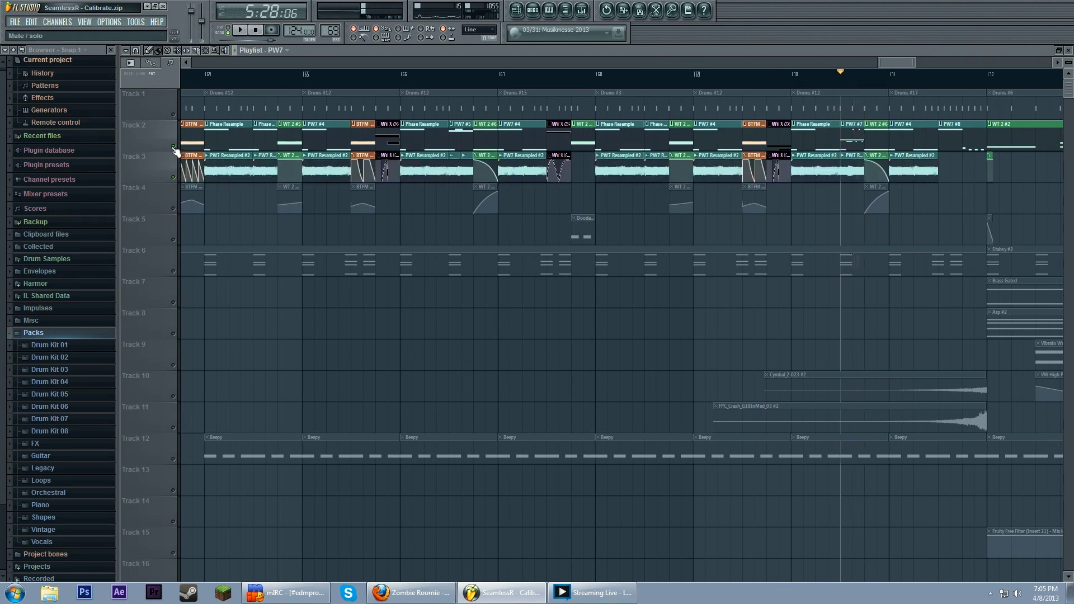
click(174, 146)
click(173, 146)
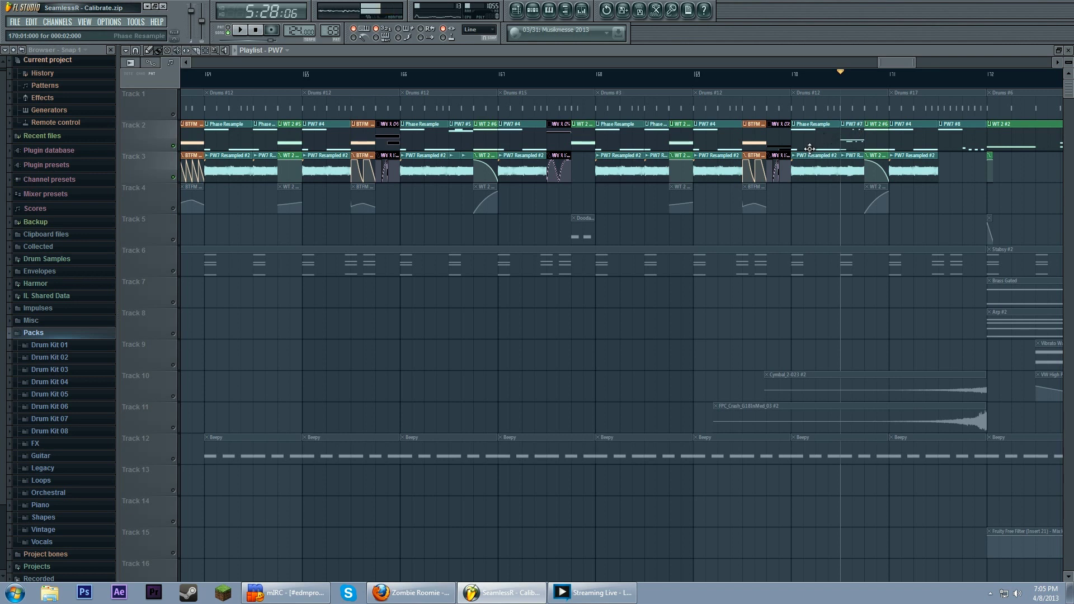
Step: Place the playhead on the Phase Resample clip midway between bars 72 and 73 and open the phase werb 7 channel's Harmor
scroll(627, 209, down, 6)
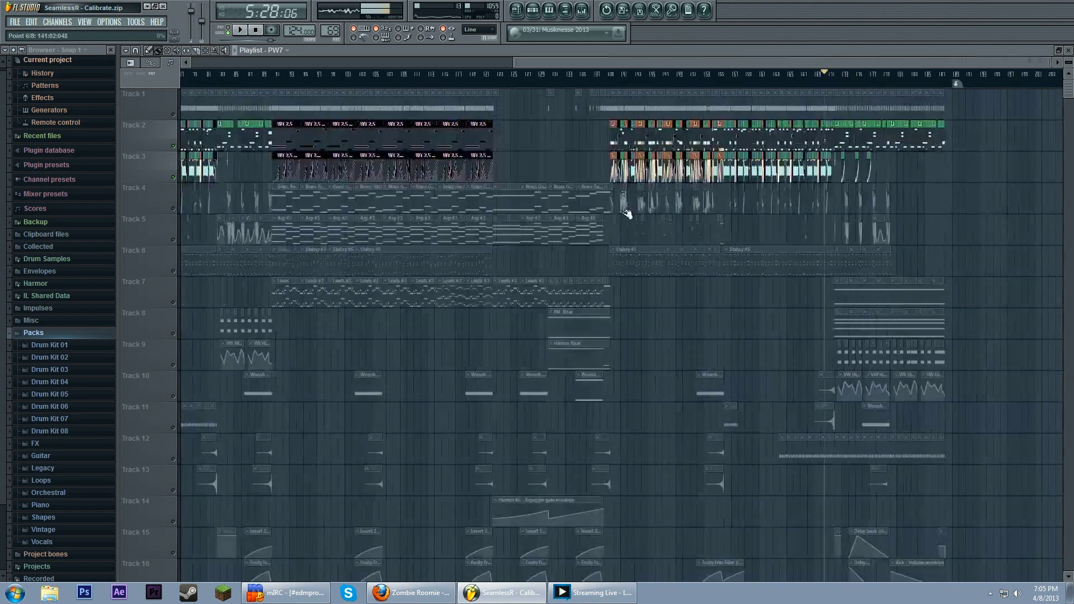
scroll(348, 251, up, 5)
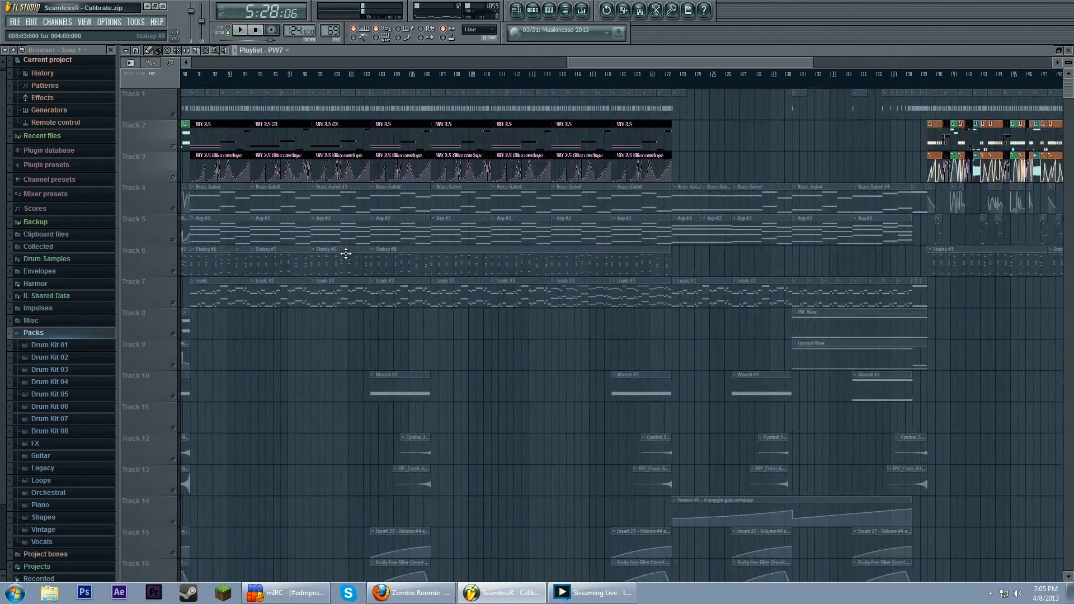
scroll(766, 280, left, 3)
scroll(767, 280, up, 6)
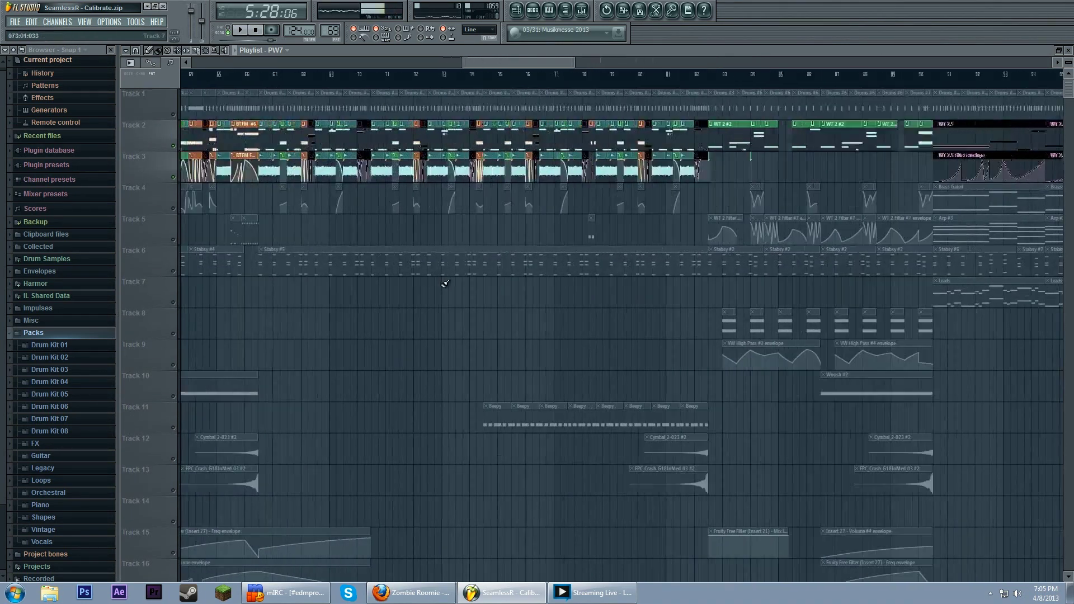
scroll(764, 318, left, 2)
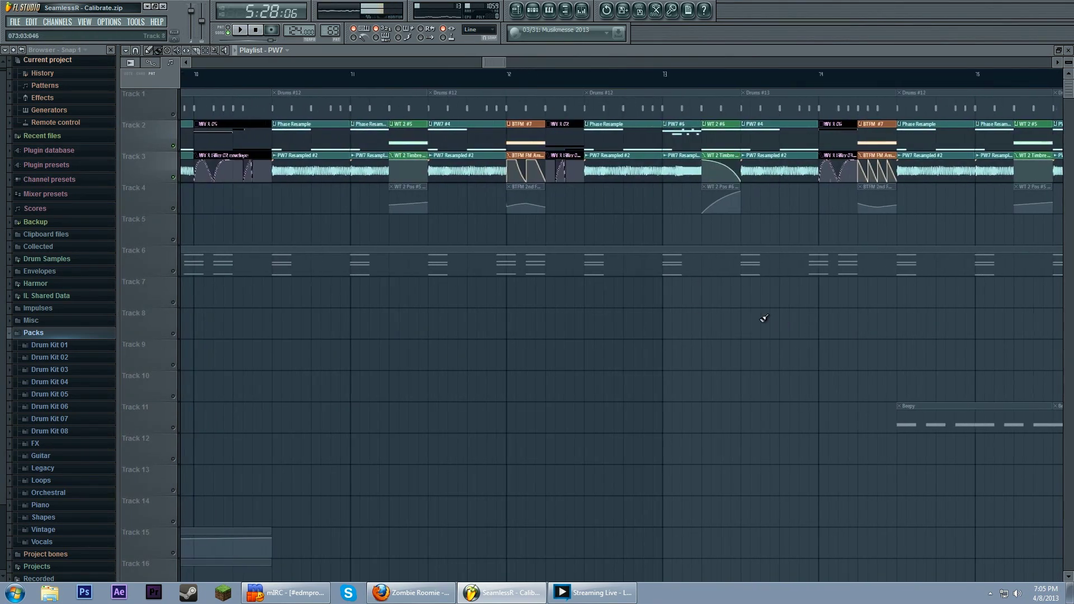
click(587, 71)
click(533, 10)
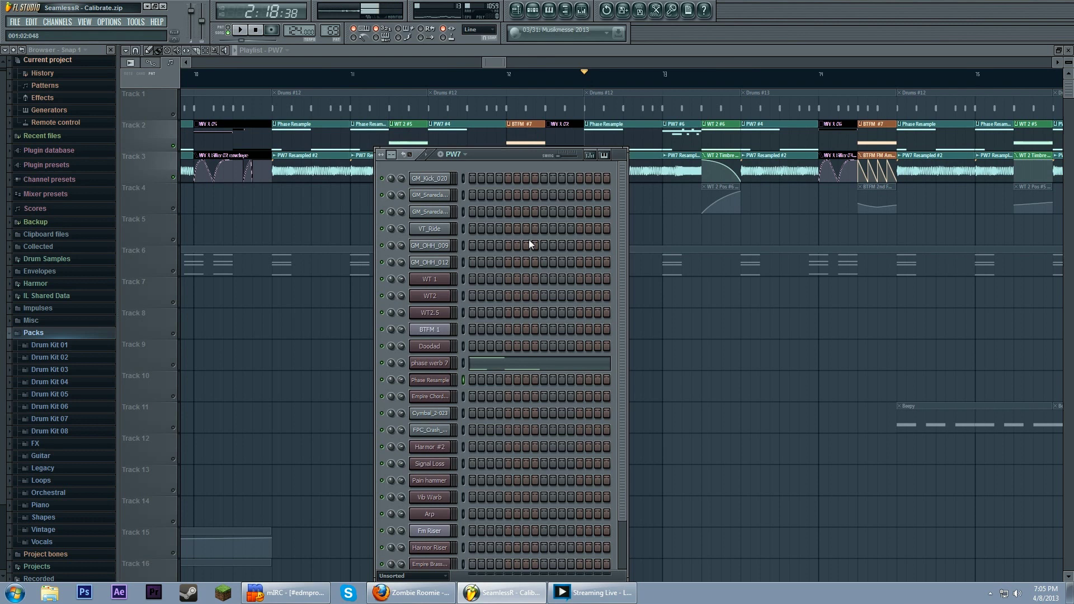
click(432, 370)
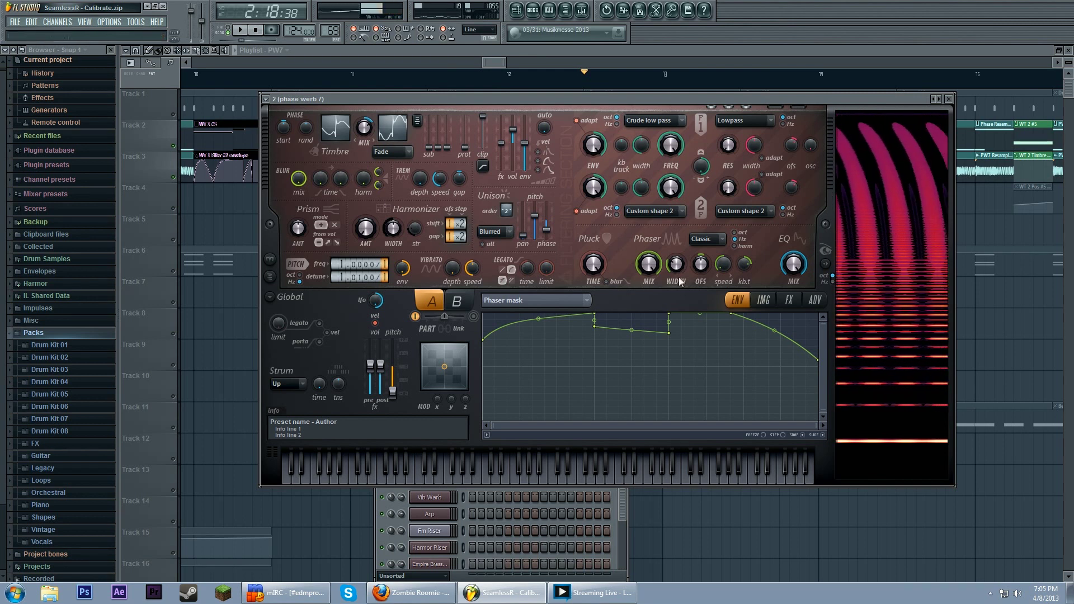
Step: Turn Harmor's phaser mix all the way down and audition several notes without the phasing
drag(650, 274, 650, 324)
key(z)
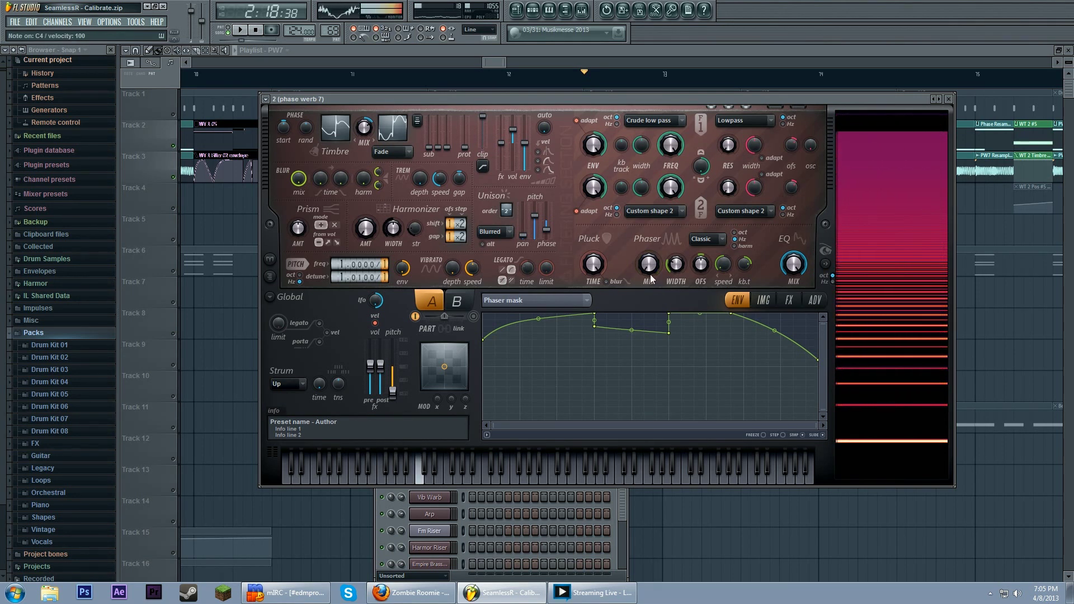
drag(362, 276, 361, 263)
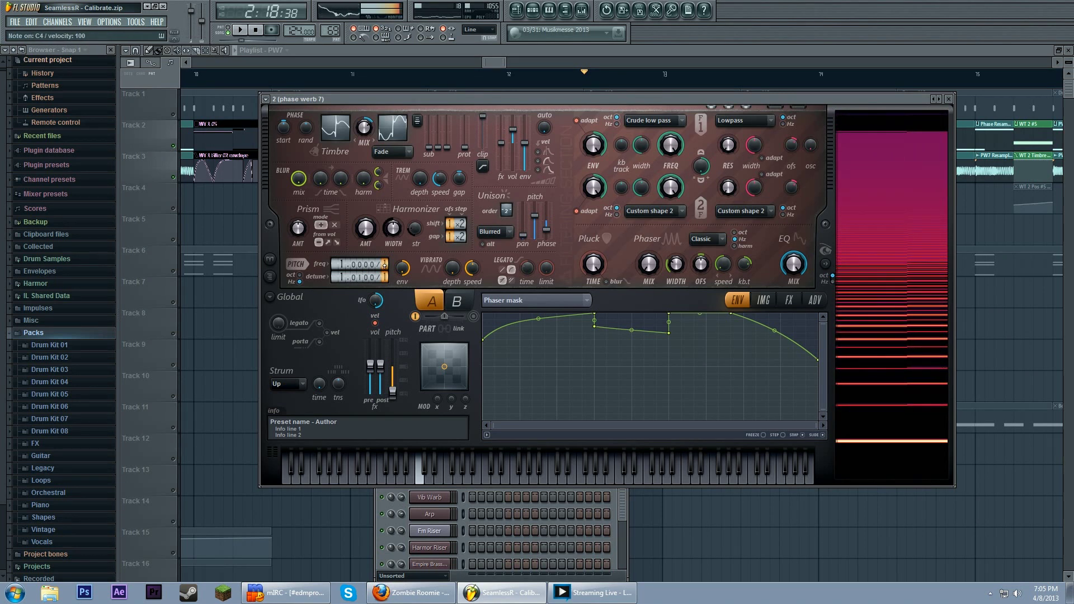
key(r)
key(q)
key(u)
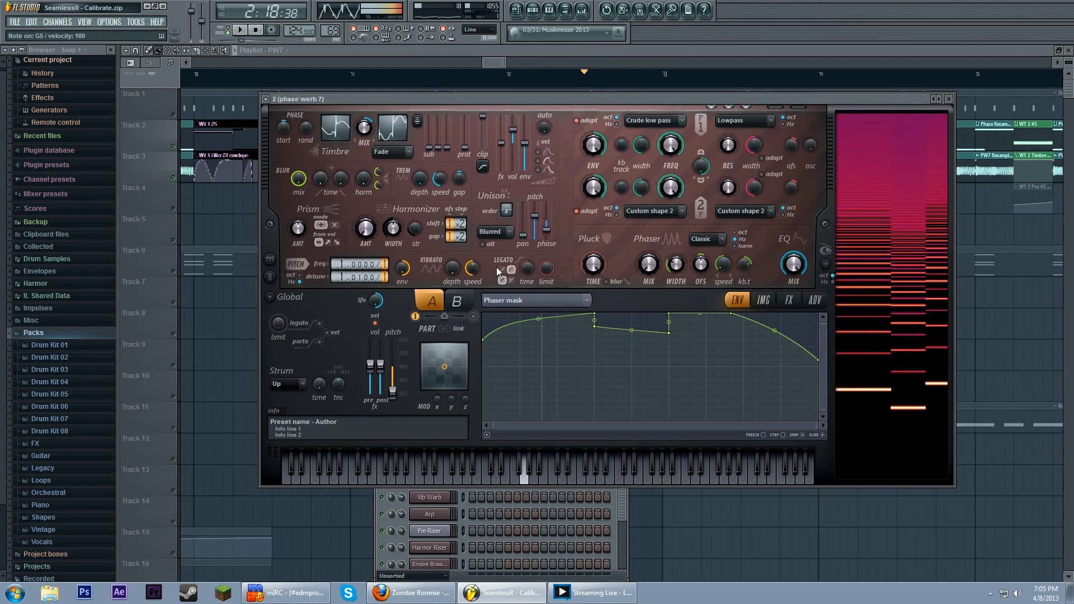
Step: Bring the phaser mix back up and audition several notes with the phasing
key(x)
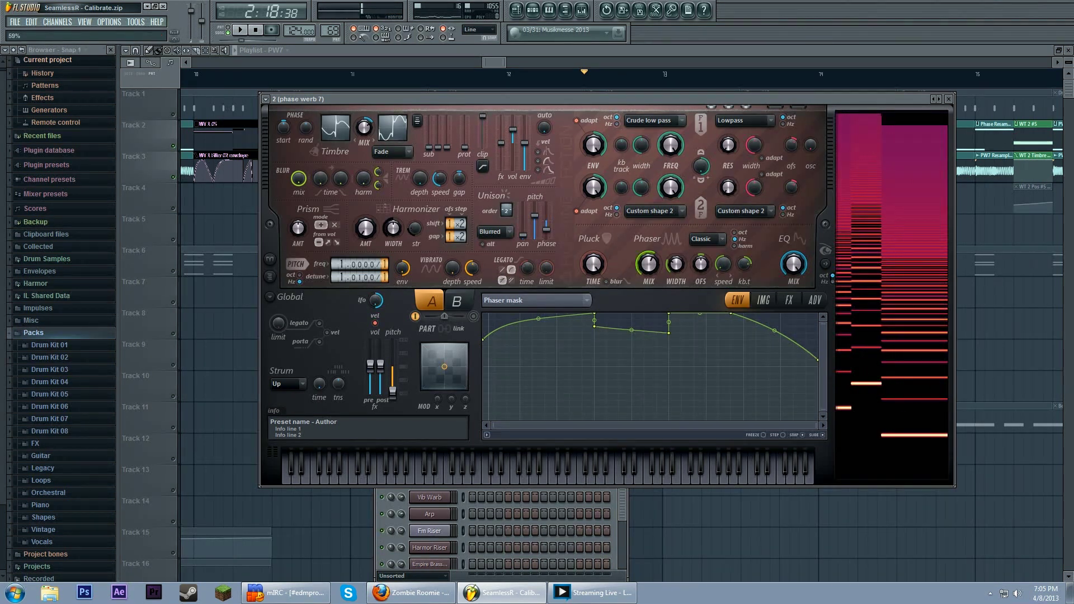
key(r)
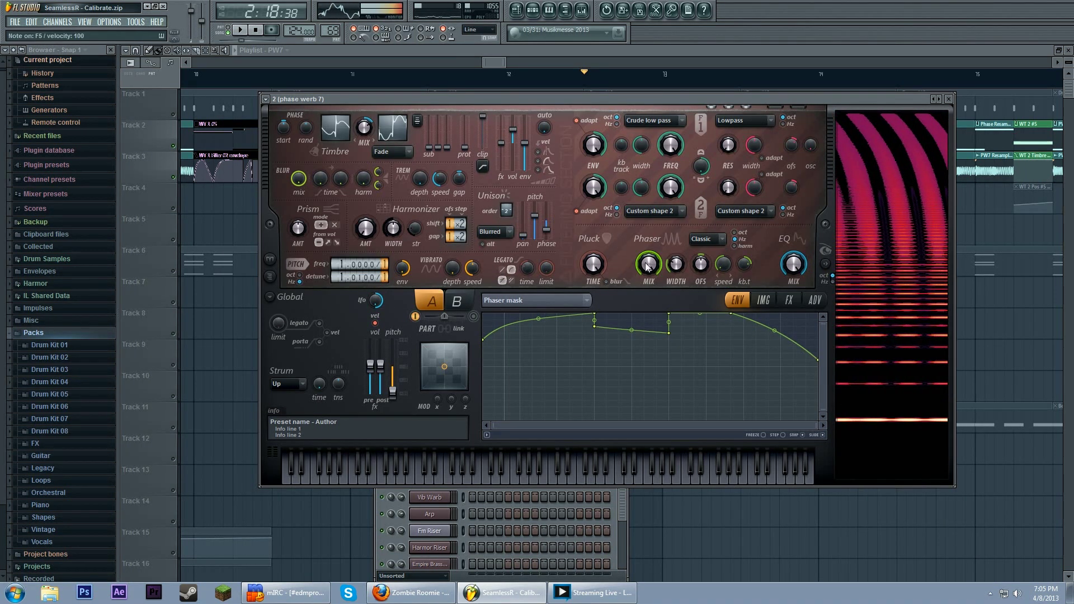
key(m)
key(x)
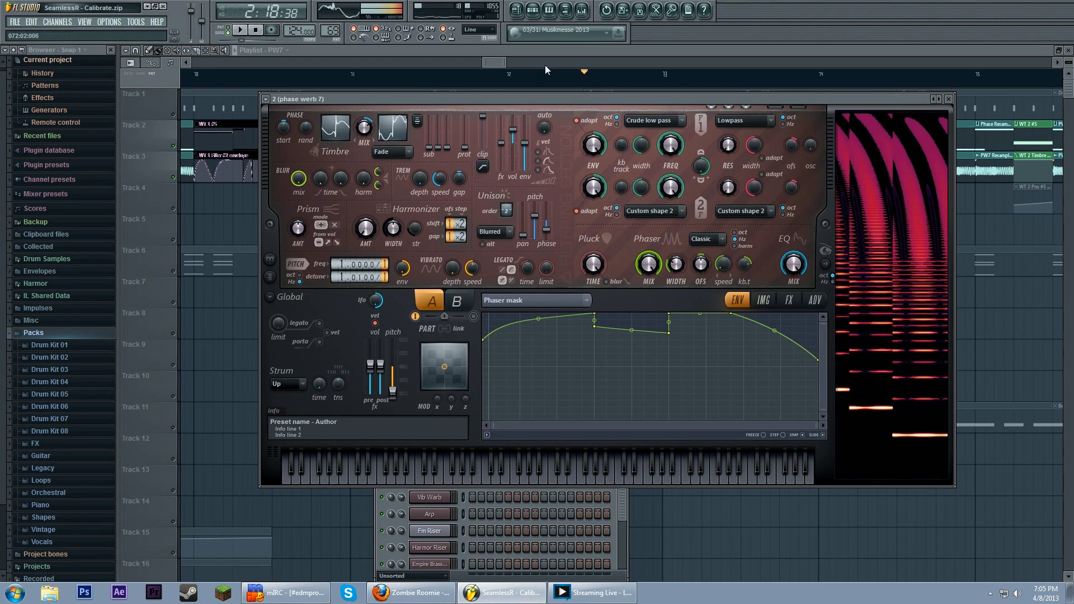
Step: Close the Harmor and step sequencer windows, solo track 3, and unsolo it so all playlist tracks are enabled
click(500, 64)
scroll(625, 257, down, 5)
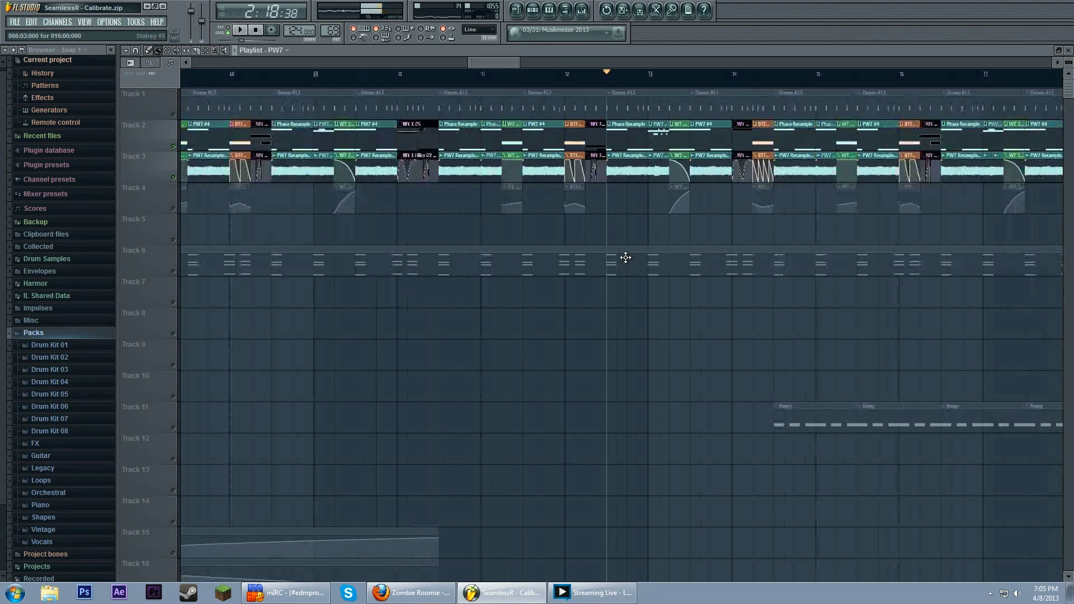
right_click(173, 177)
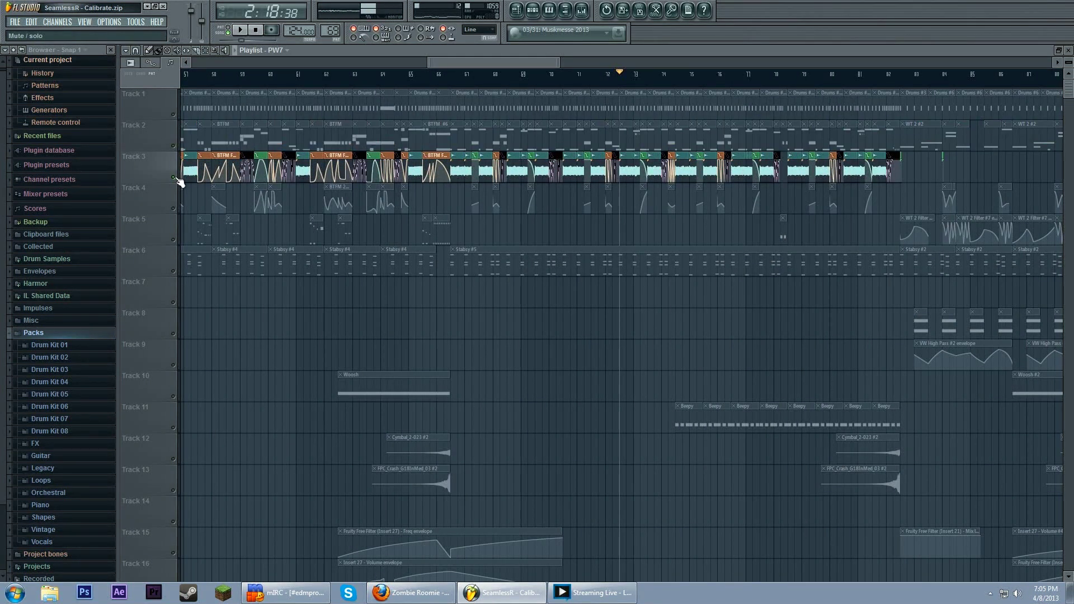
right_click(173, 177)
Step: Examine the full drop arrangement from bar 50 across all tracks, briefly showing and hiding the step sequencer
scroll(520, 285, down, 2)
scroll(499, 319, up, 2)
scroll(391, 320, up, 1)
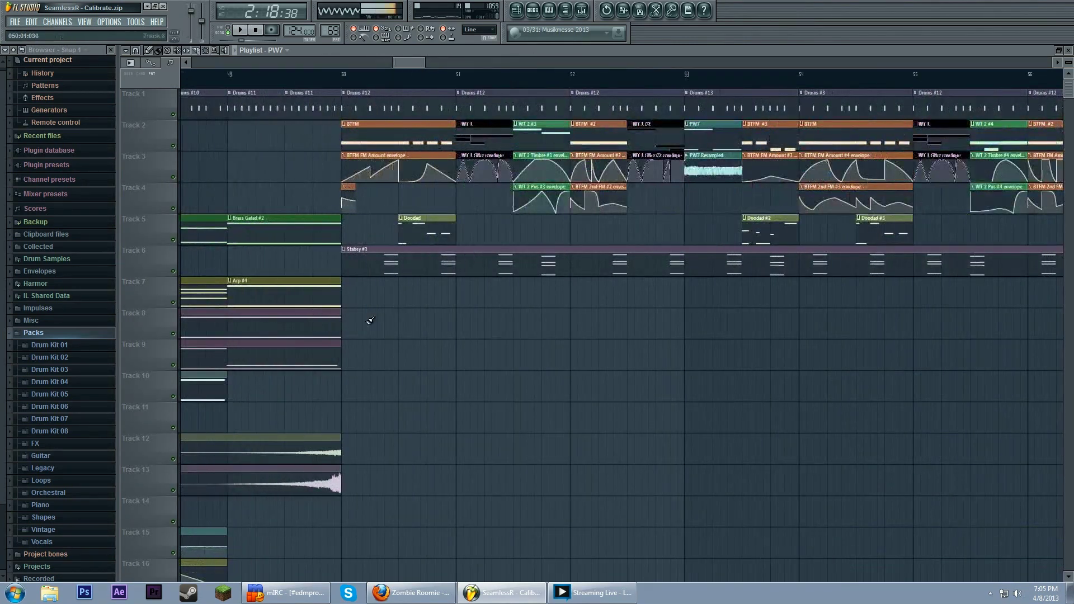
scroll(515, 341, up, 2)
scroll(656, 322, down, 3)
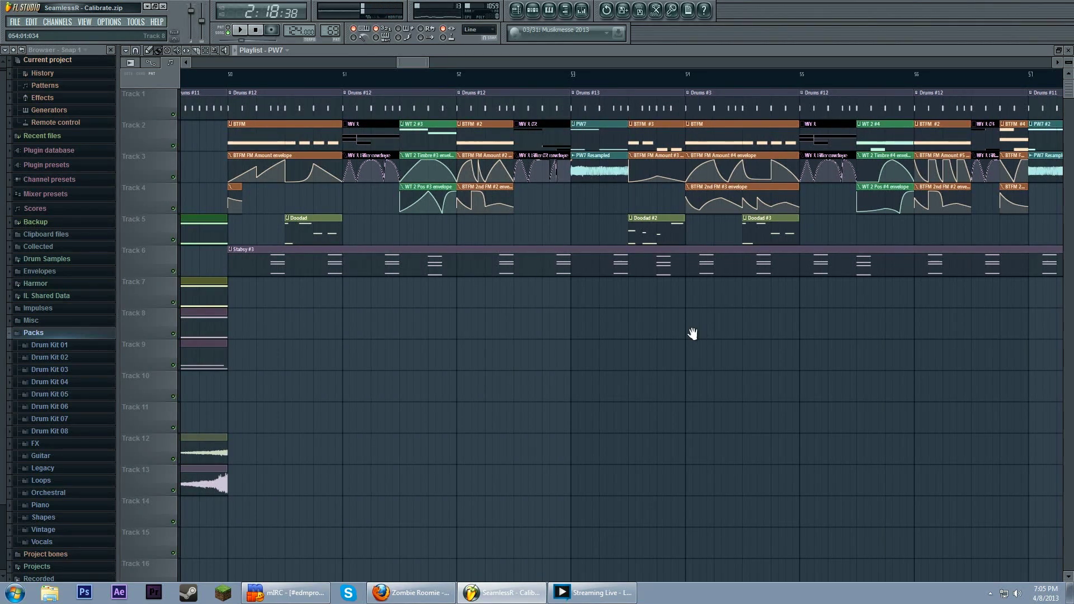
scroll(615, 333, down, 1)
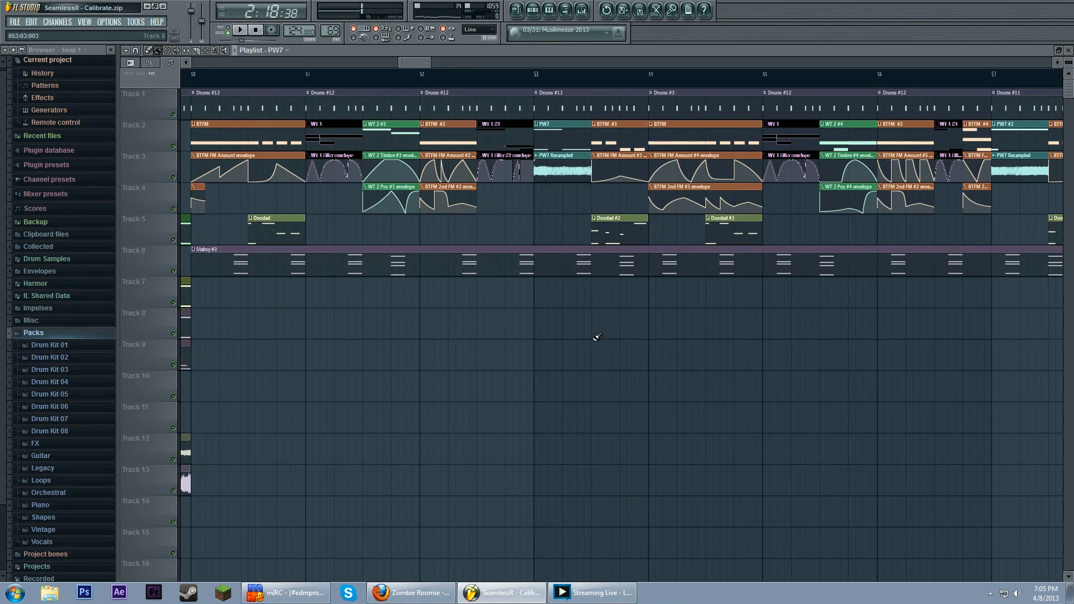
scroll(604, 336, down, 3)
scroll(609, 340, down, 5)
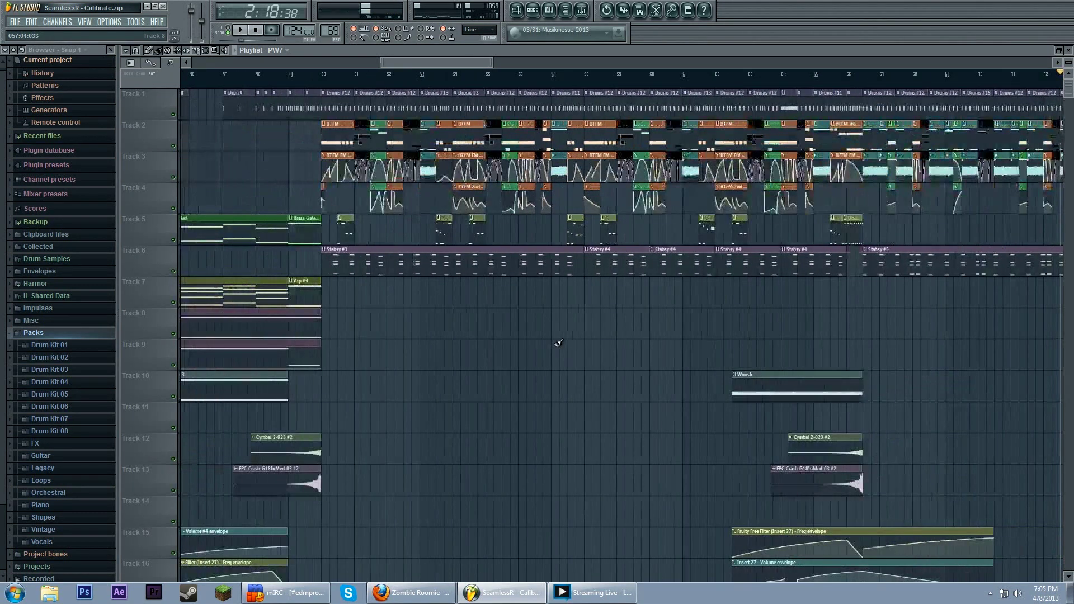
click(533, 11)
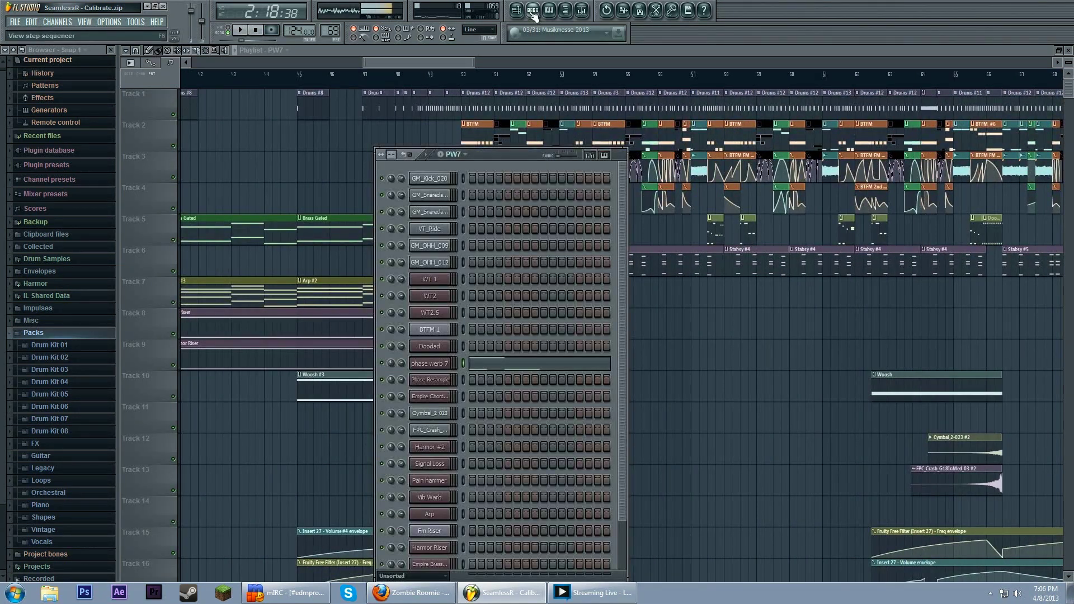
click(532, 12)
scroll(531, 308, up, 3)
scroll(530, 312, up, 3)
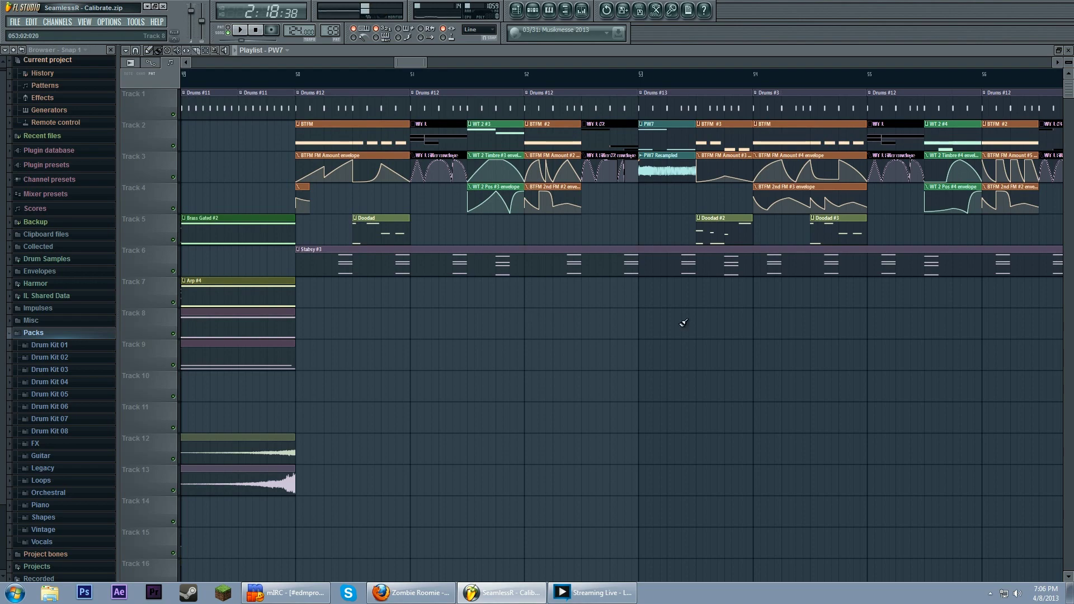
Step: Examine the whole song arrangement in the playlist and look through the project's full channel list in the step sequencer
scroll(563, 338, down, 4)
scroll(568, 344, down, 4)
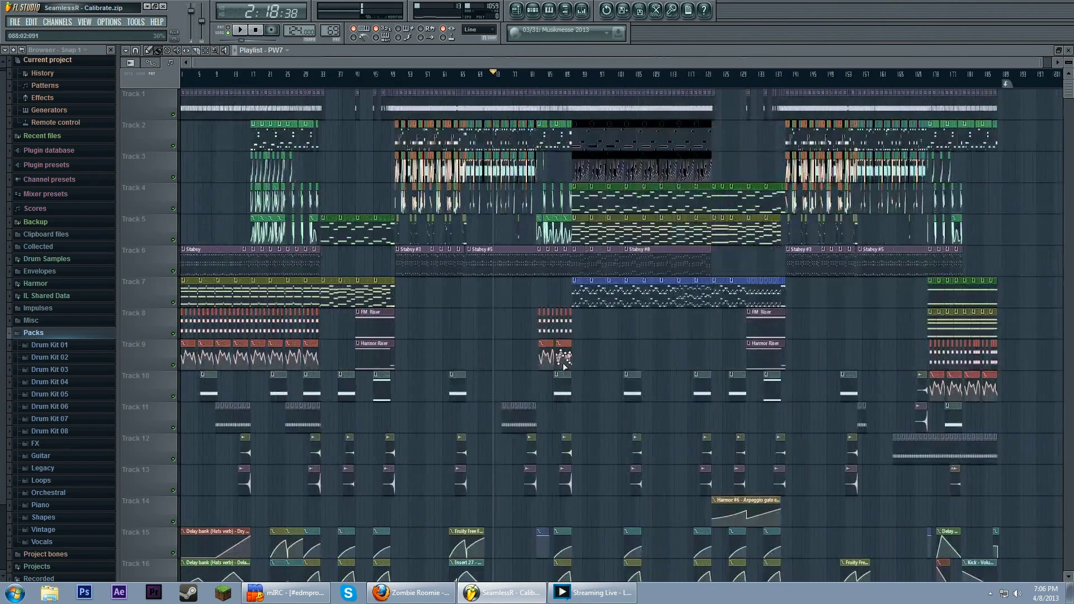
scroll(471, 374, up, 4)
click(533, 10)
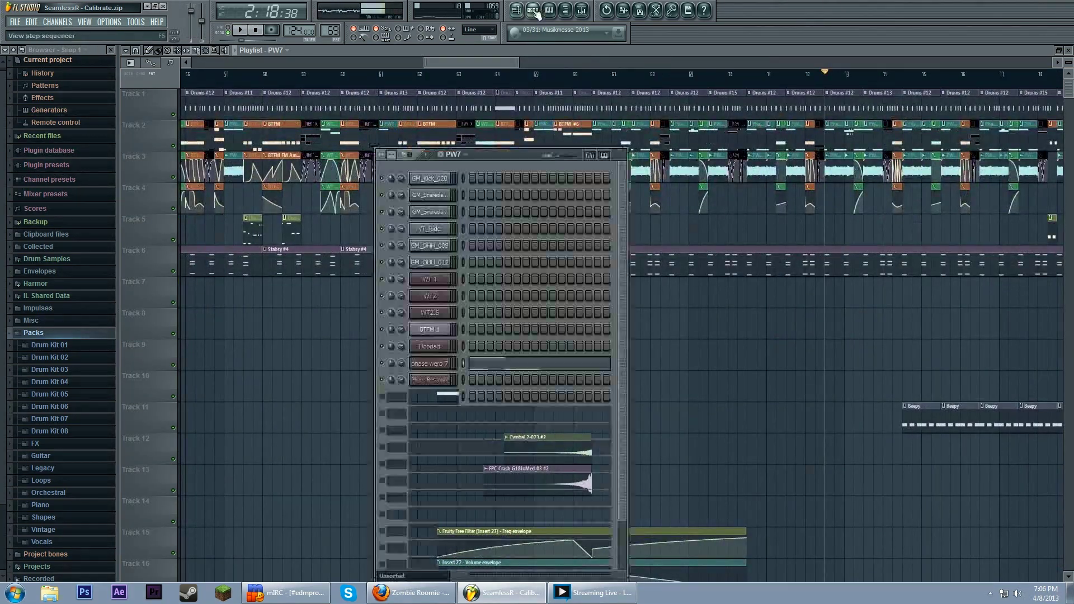
click(535, 11)
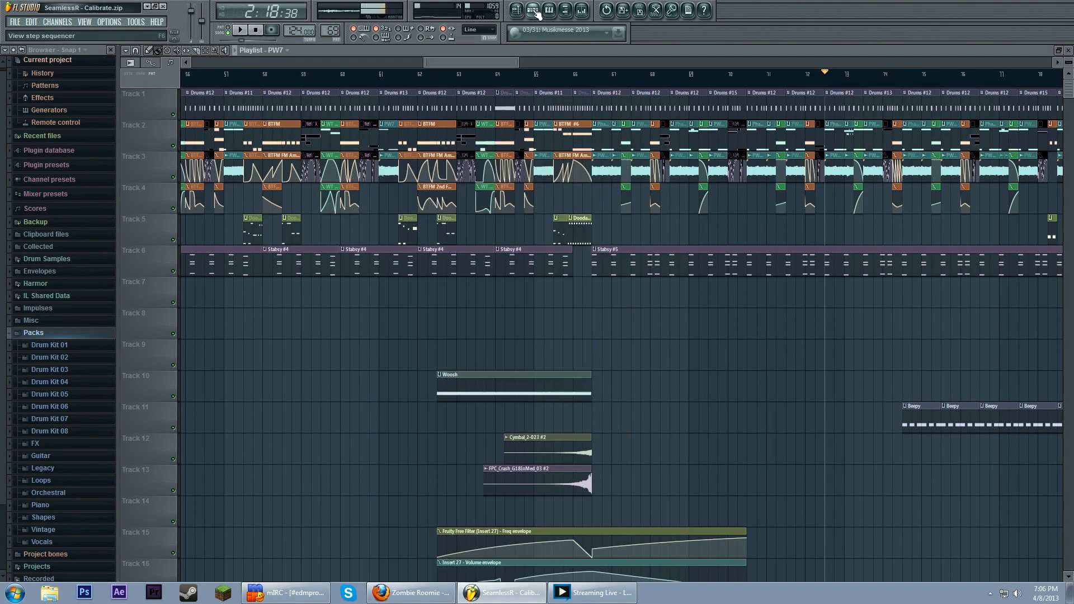
click(534, 11)
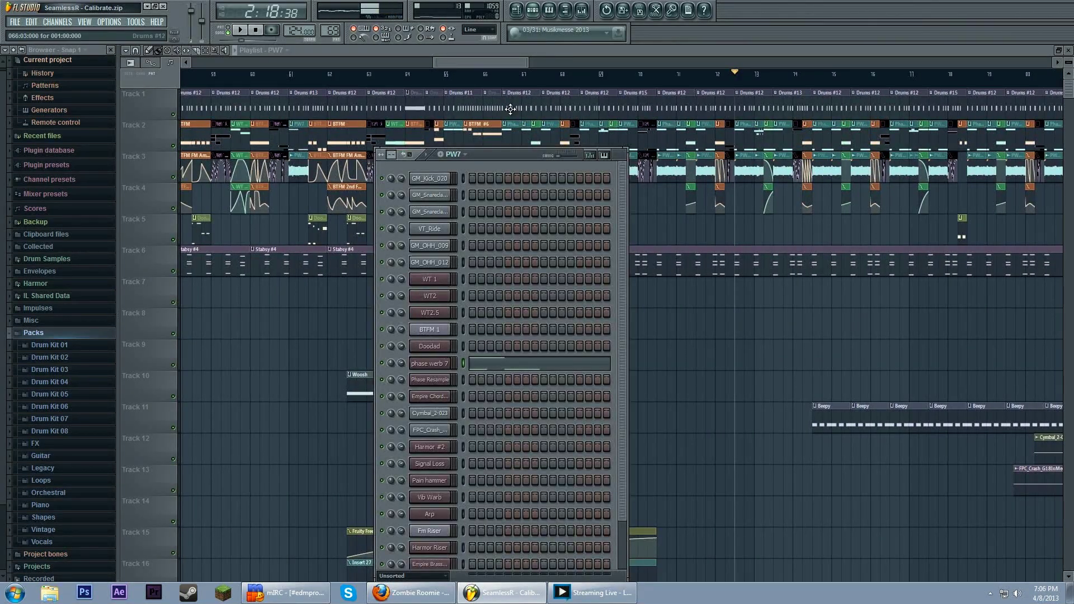
scroll(490, 296, down, 2)
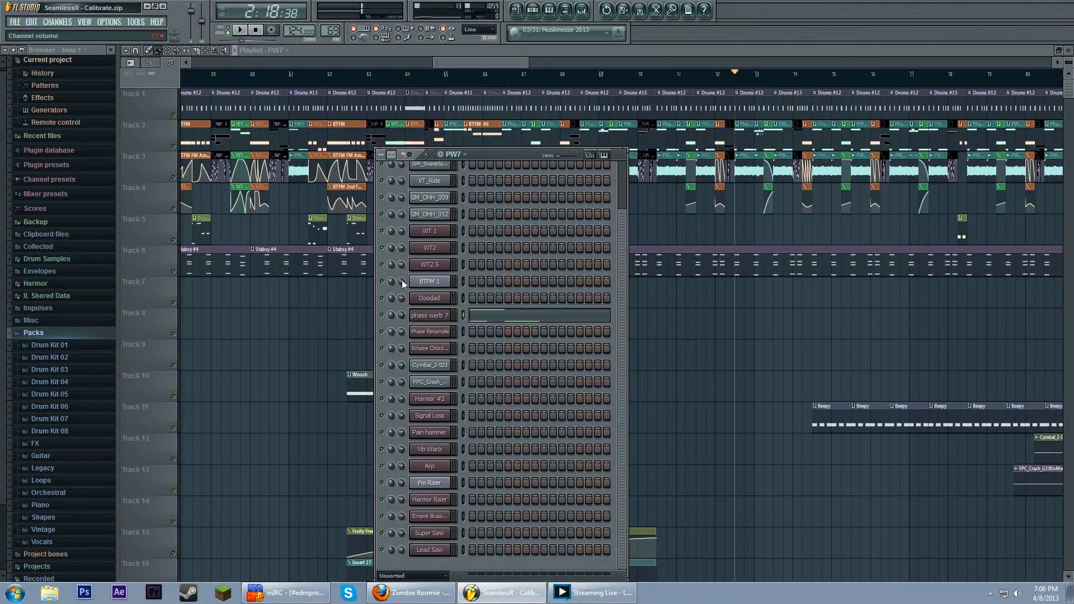
right_click(719, 392)
Step: Browse the mixer's insert tracks up to Insert 35 and return to the playlist arrangement
click(584, 11)
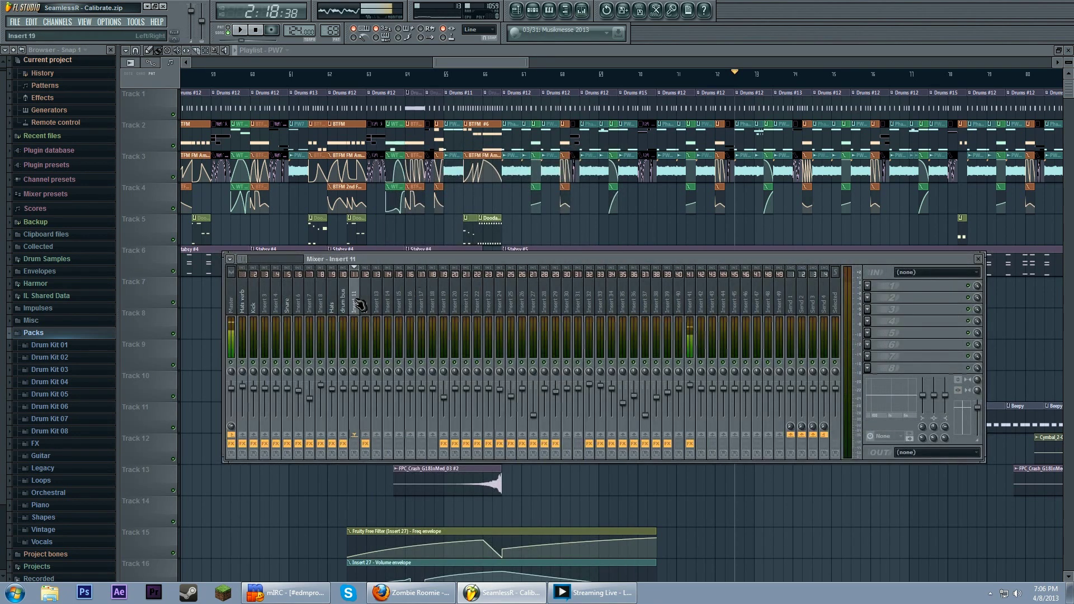
click(337, 305)
drag(337, 306, 621, 302)
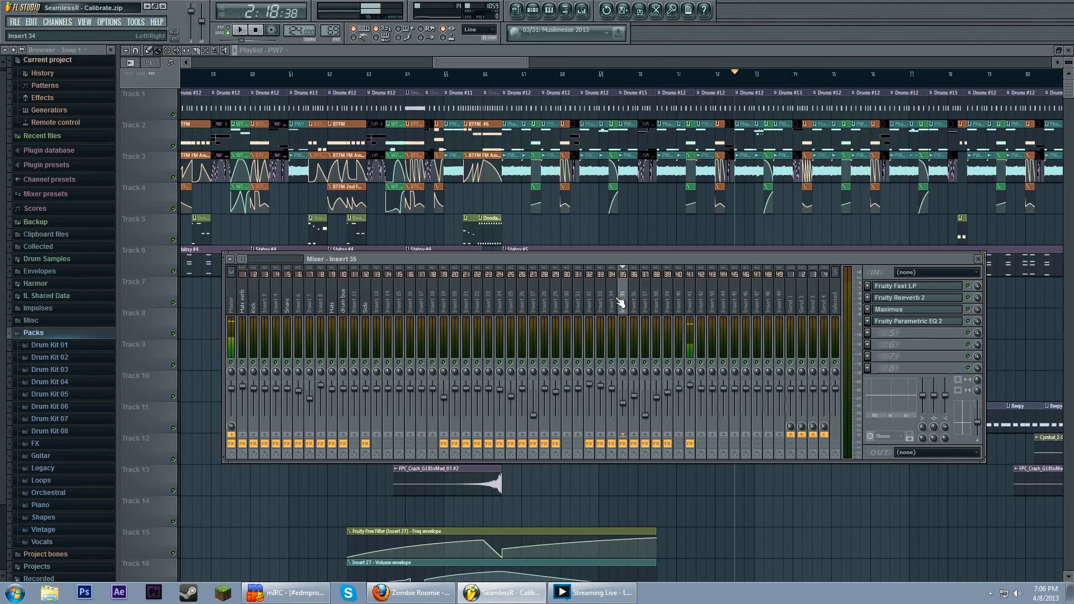
right_click(771, 504)
drag(811, 341, 455, 330)
scroll(455, 330, down, 6)
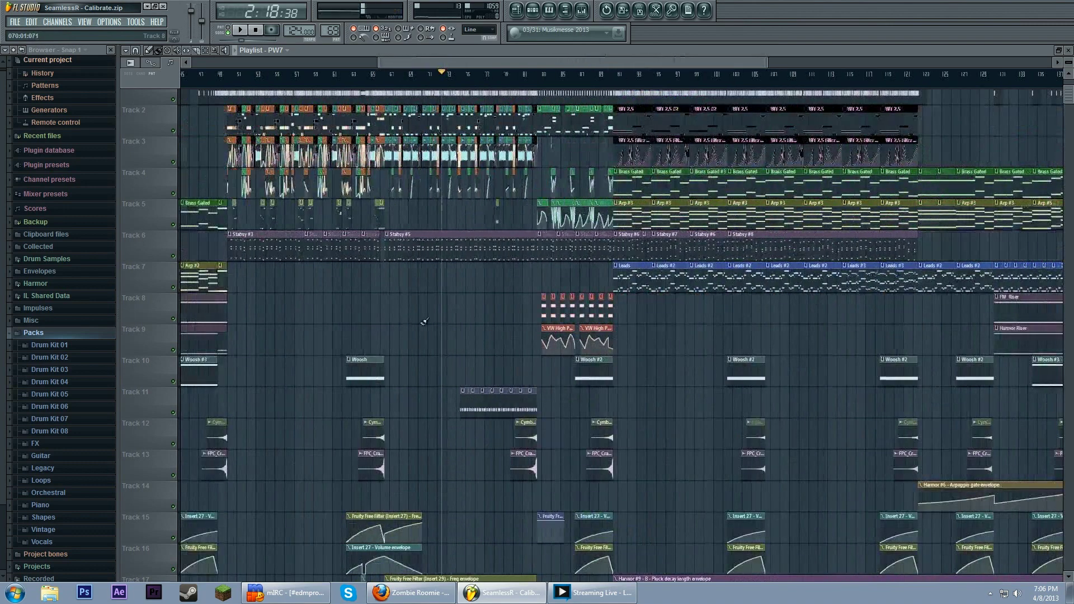